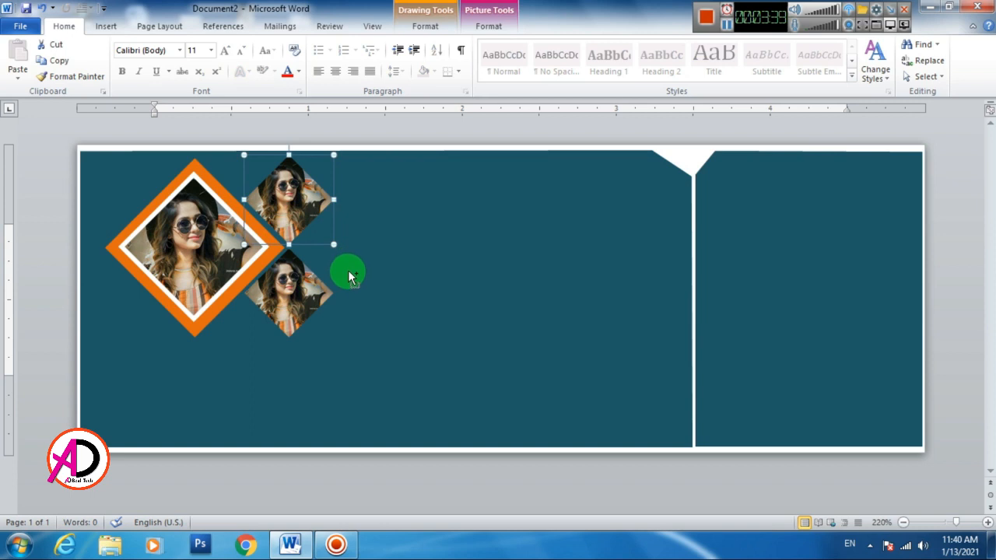
Duplicate the upper small diamond photo and fit the copy into the gap just right of the two stacked small diamonds.
key(ctrl+d)
mouse_move(340, 239)
mouse_down()
mouse_move(369, 256)
mouse_move(350, 241)
mouse_up()
key(Down)
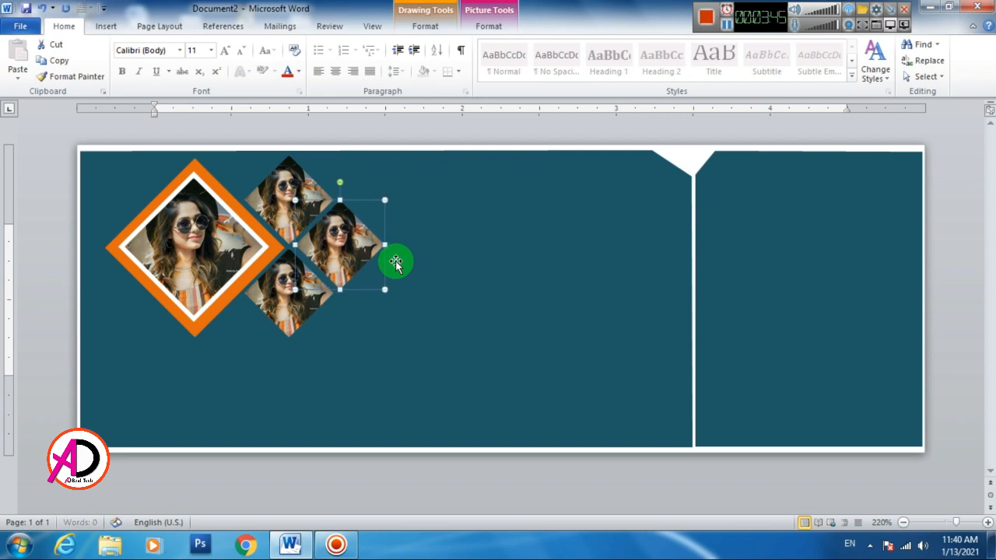
click(947, 266)
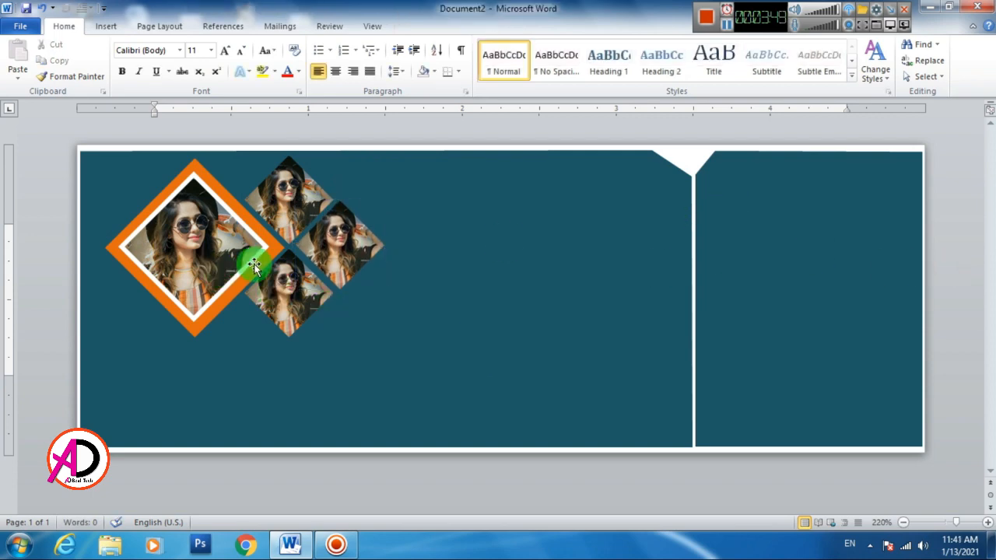
Duplicate the middle small diamond photo and place the copy up and to its right, level with the upper small diamond.
click(246, 262)
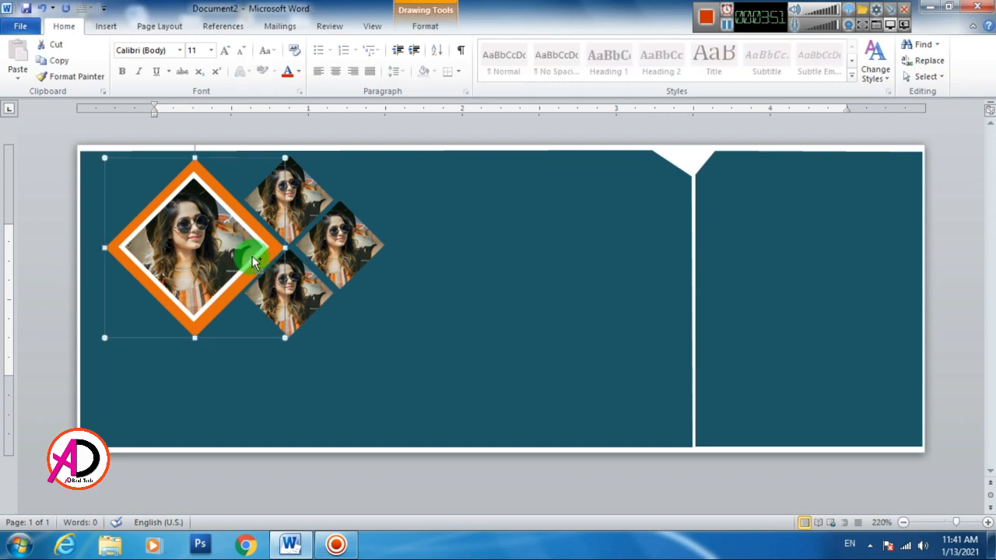
click(348, 246)
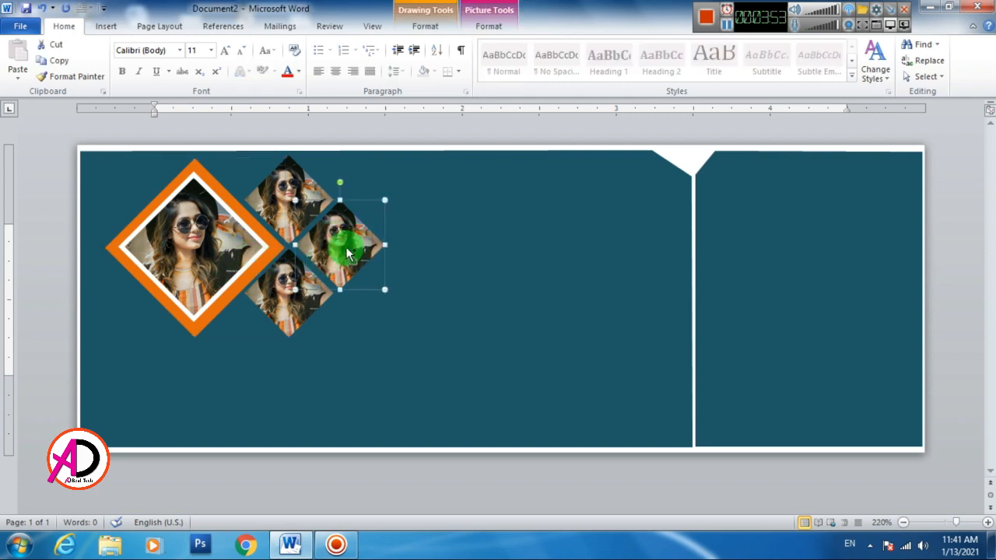
key(ctrl+d)
drag(362, 266, 385, 193)
key(ctrl+Down)
key(ctrl+Left)
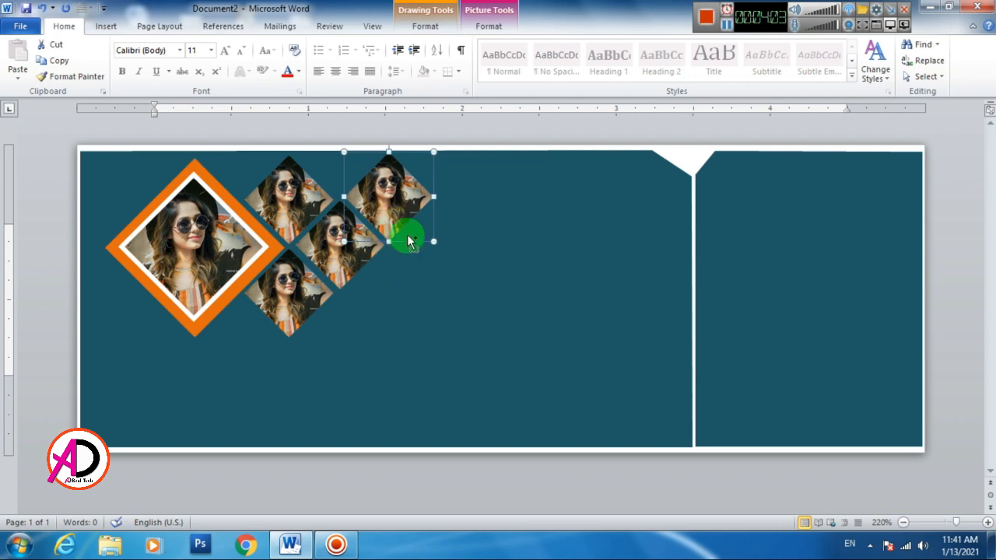
Duplicate the upper-right small diamond photo and place the copy directly below it, level with the lower small diamond.
key(ctrl+d)
drag(422, 229, 400, 306)
click(956, 409)
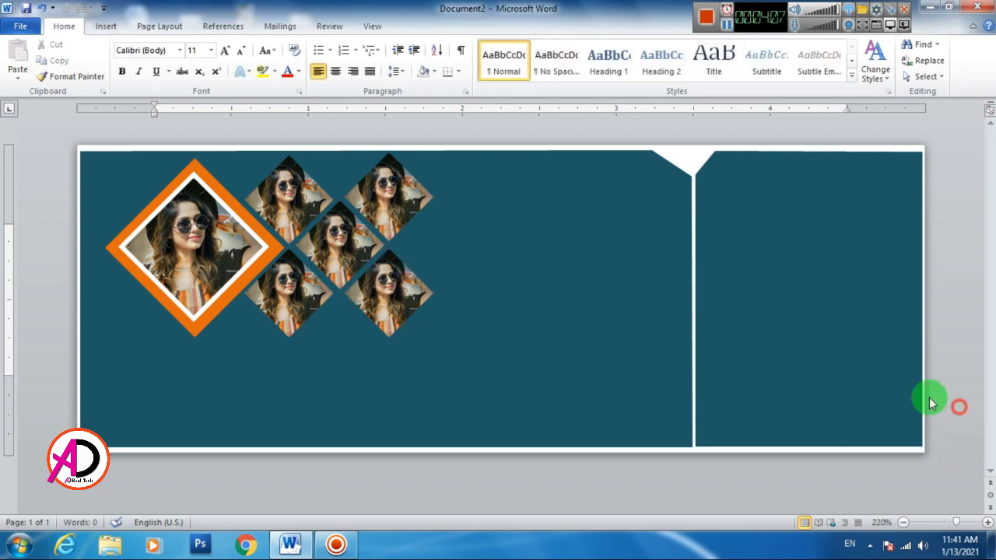
Try a dark orange theme-colour outline on the upper-left small diamond photo.
click(396, 269)
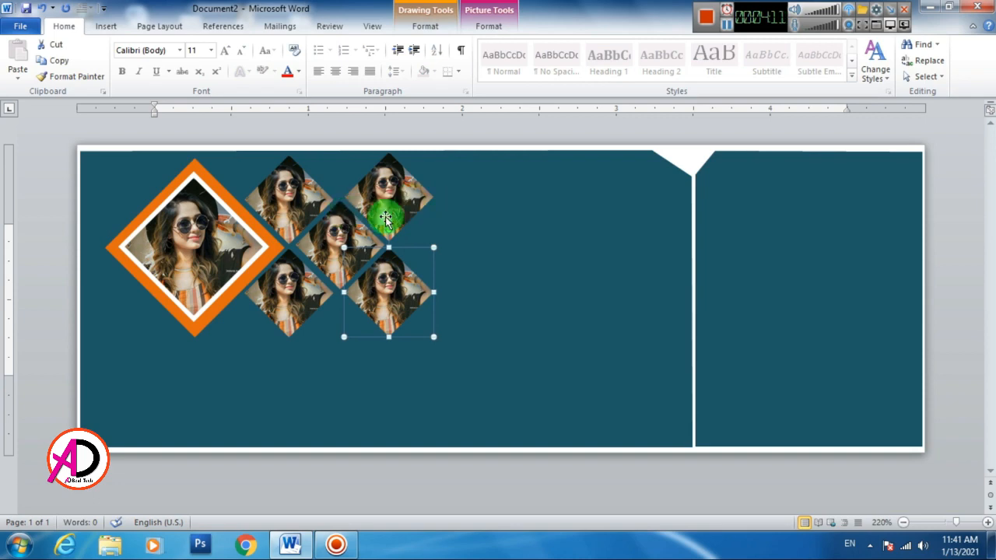
click(284, 189)
click(488, 26)
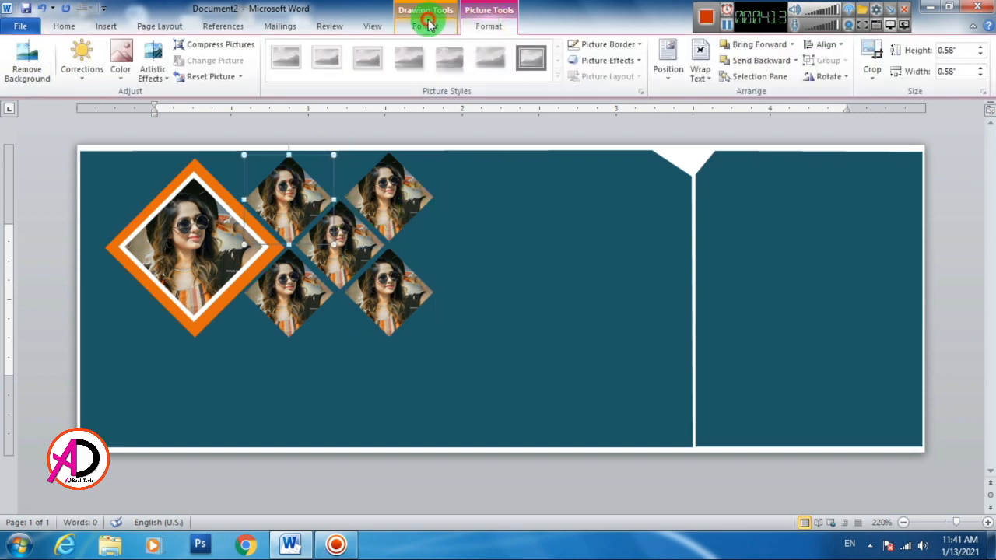
click(427, 23)
click(363, 60)
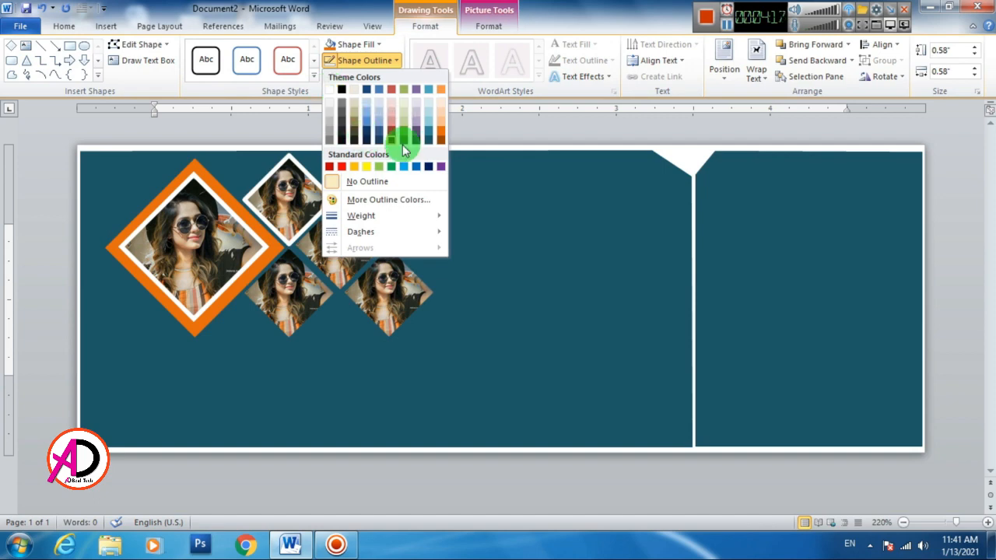
click(442, 137)
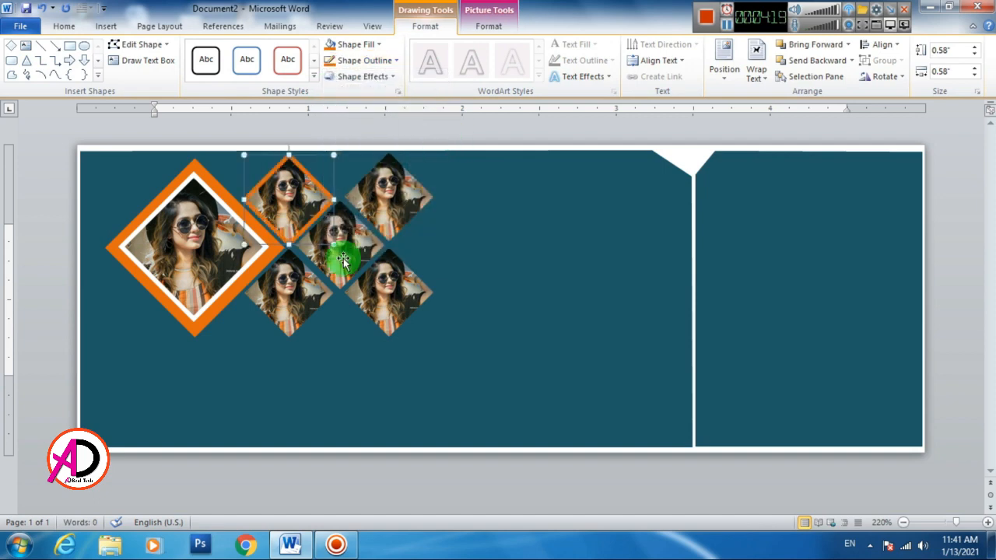
key(ctrl+z)
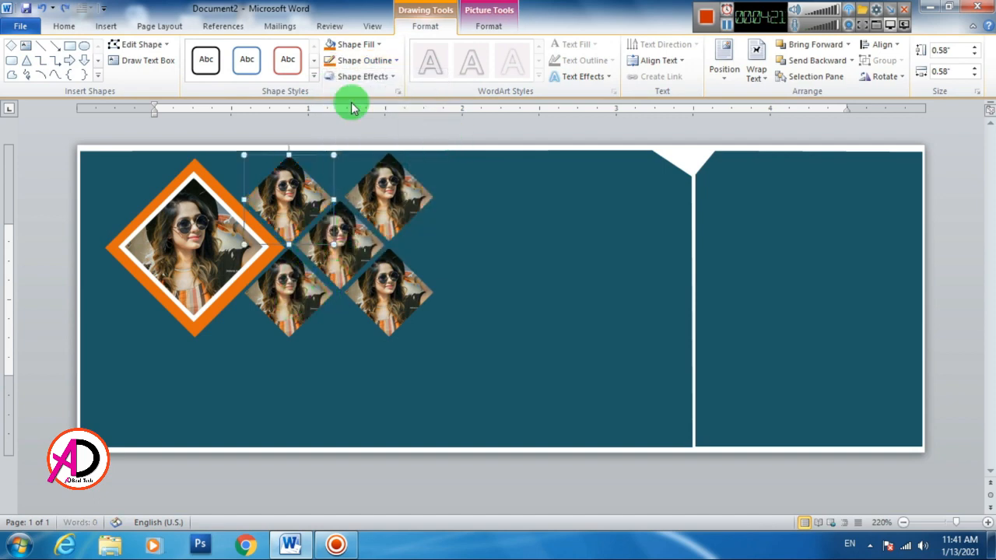
Give the upper-left small diamond photo a standard orange outline with a weight of 1 pt.
click(361, 62)
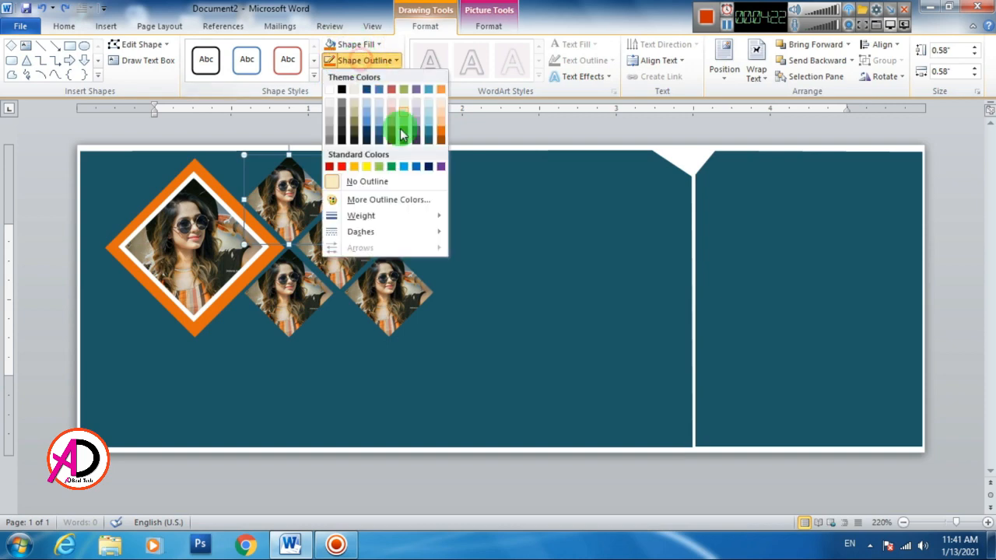
click(353, 166)
click(365, 62)
mouse_move(366, 218)
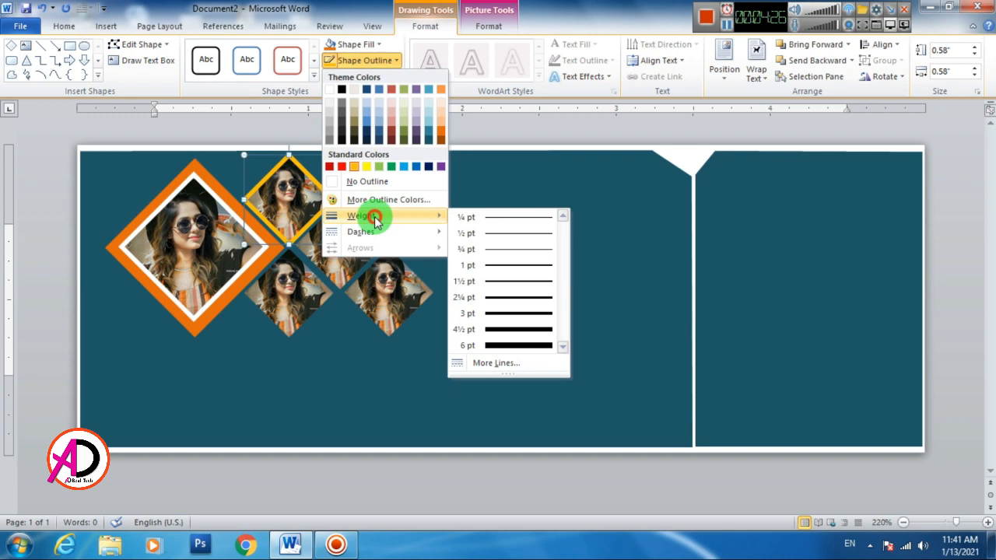
click(504, 266)
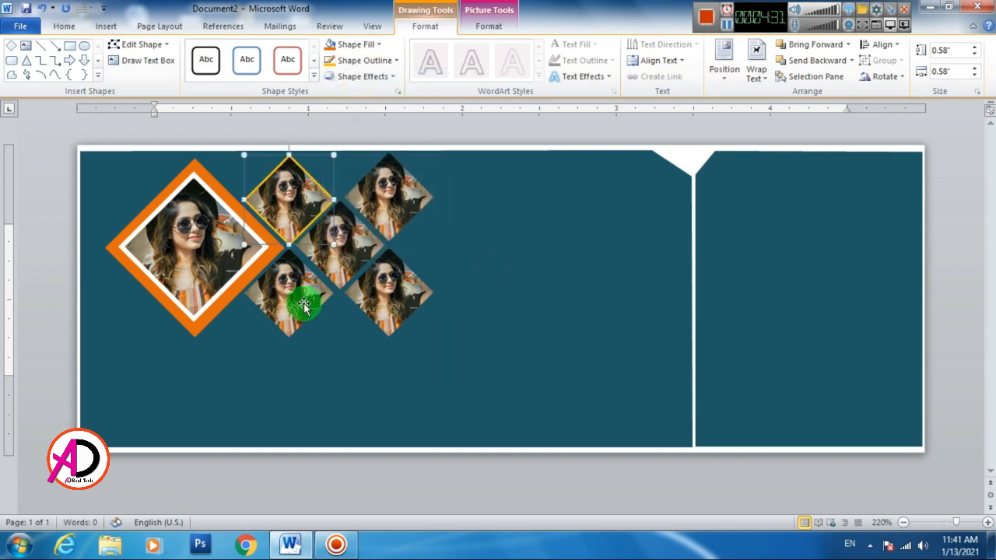
Give the lower-left small diamond photo a standard orange outline with a weight of 1 pt.
click(304, 301)
click(332, 68)
click(362, 62)
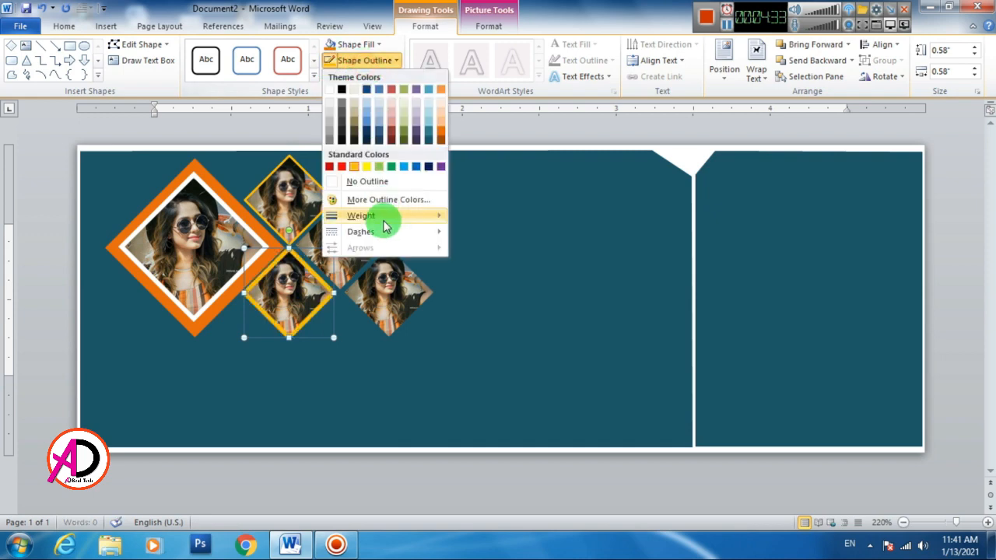
mouse_move(381, 217)
click(500, 269)
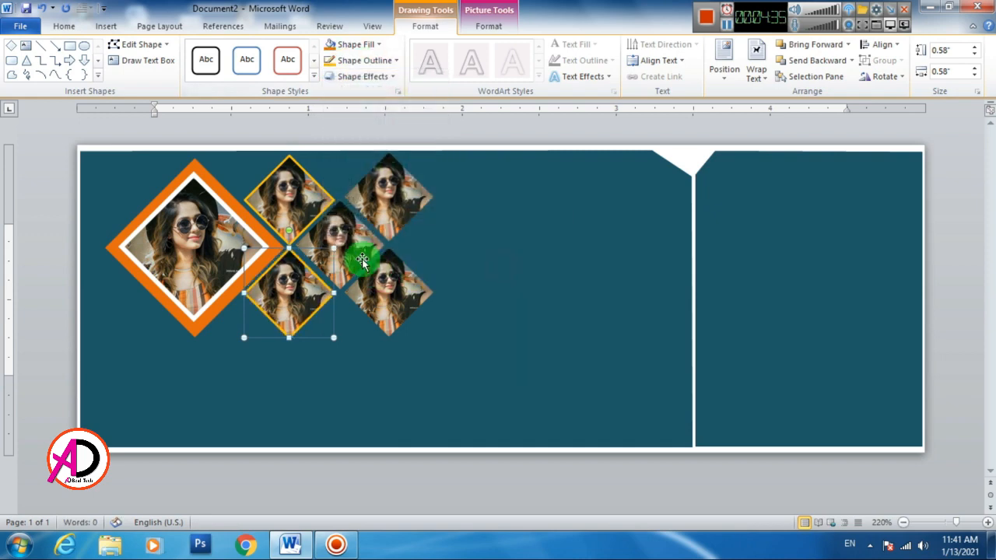
Give the middle small diamond photo a white outline with a weight of 1 pt.
click(355, 262)
click(357, 62)
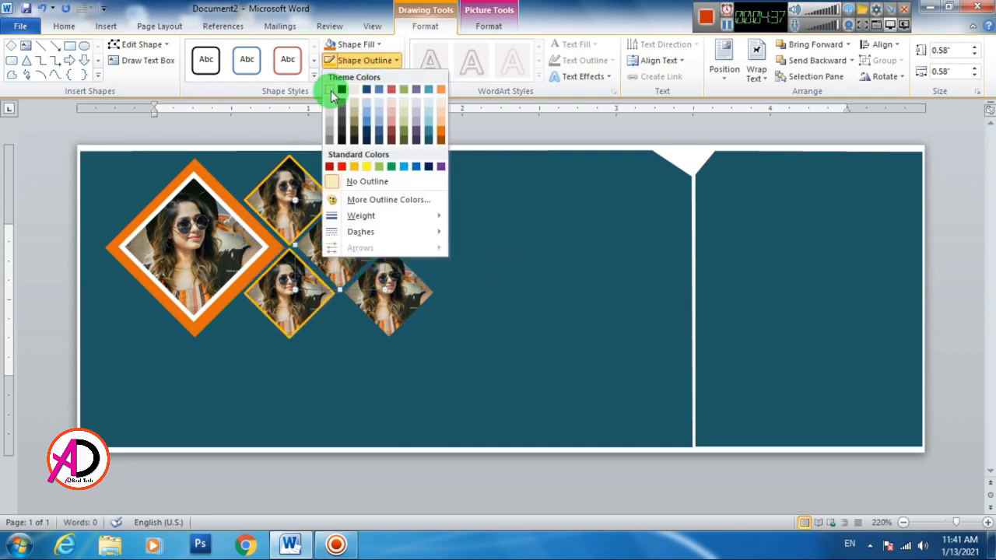
click(330, 91)
click(365, 60)
click(363, 215)
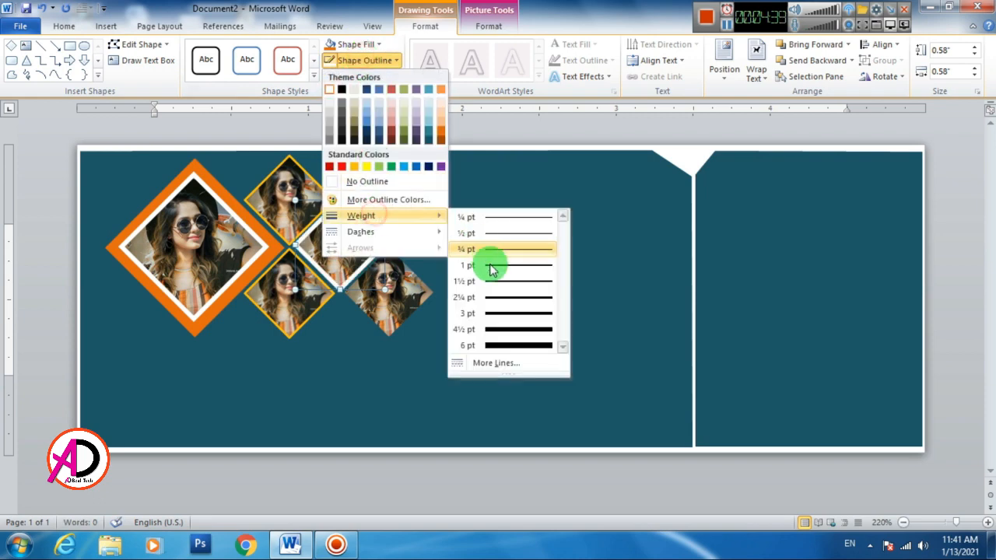
click(491, 268)
Give the upper-right small diamond photo a standard orange outline with a weight of 1 pt.
click(409, 199)
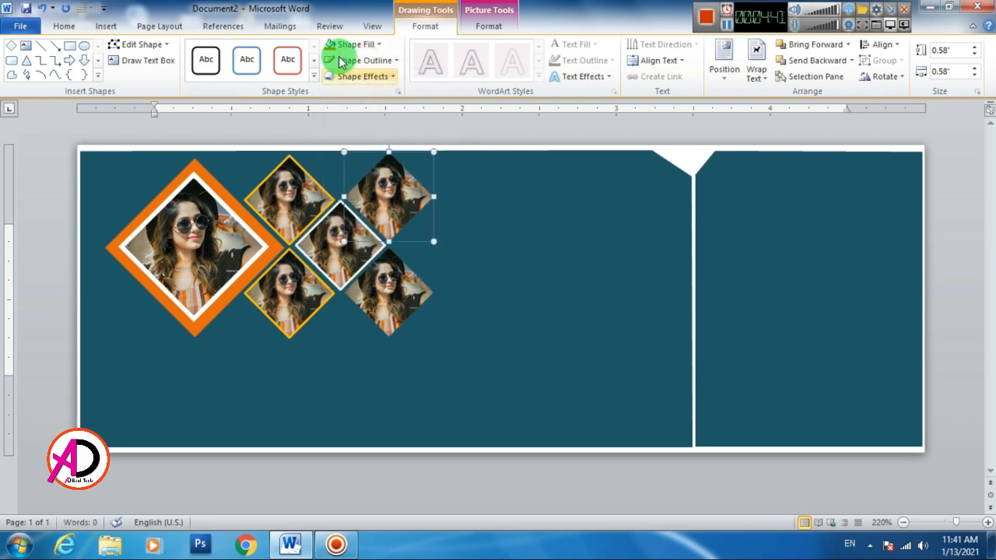
click(356, 61)
click(347, 163)
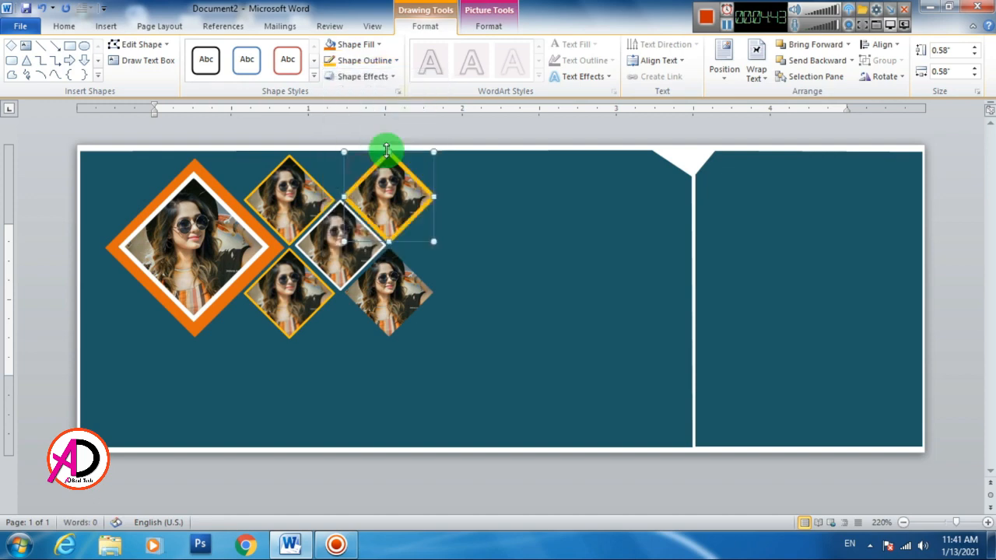
click(355, 60)
click(378, 215)
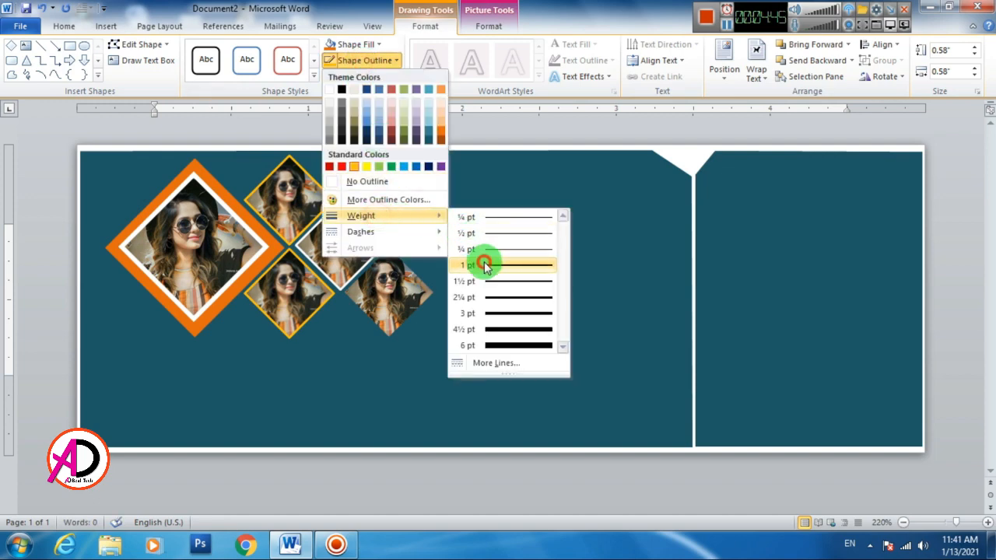
click(484, 266)
Give the lower-right small diamond photo a standard orange outline with a weight of 1 pt.
click(389, 297)
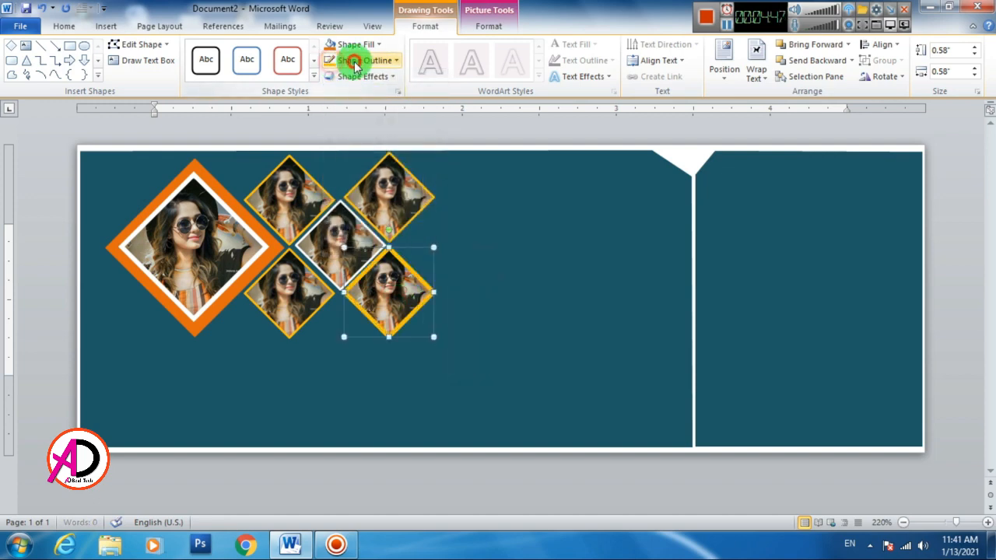
click(355, 61)
click(375, 216)
click(495, 265)
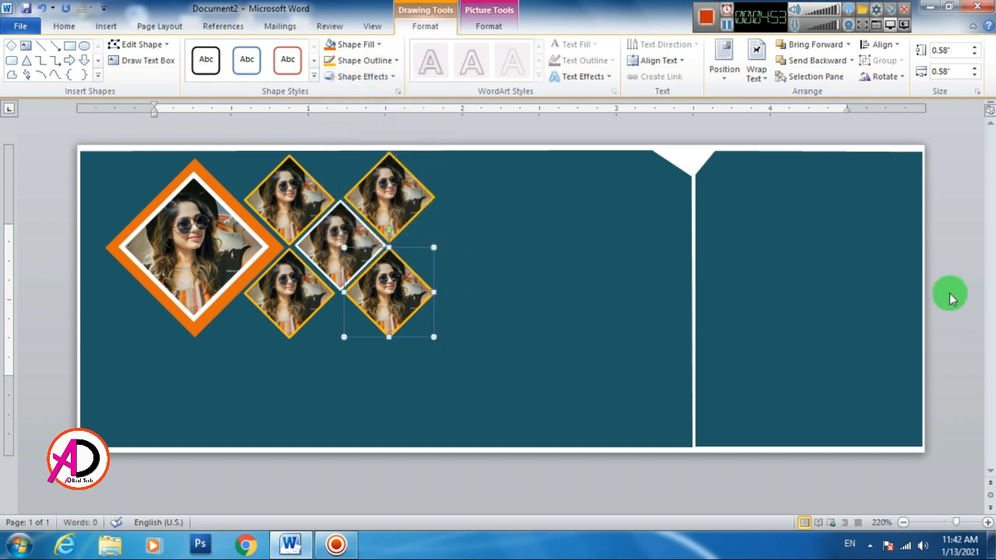
click(966, 274)
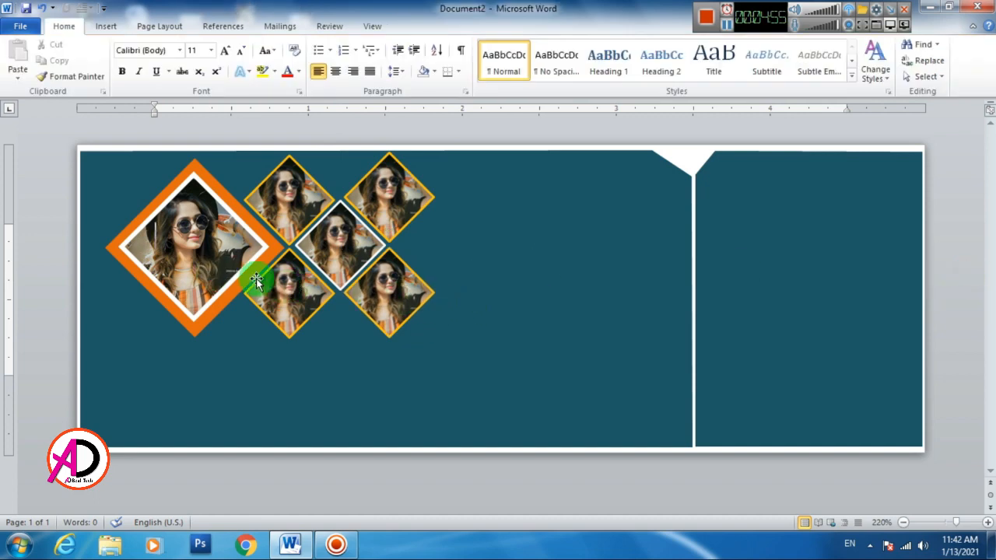
Try to select the large orange diamond together with the white diamond and photo stacked on it.
click(274, 255)
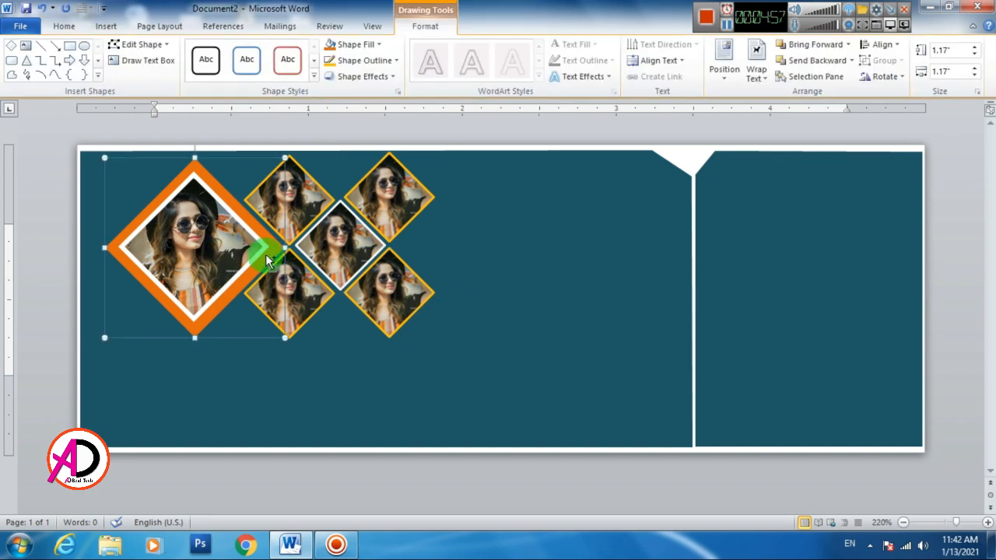
ctrl+click(262, 253)
ctrl+click(242, 251)
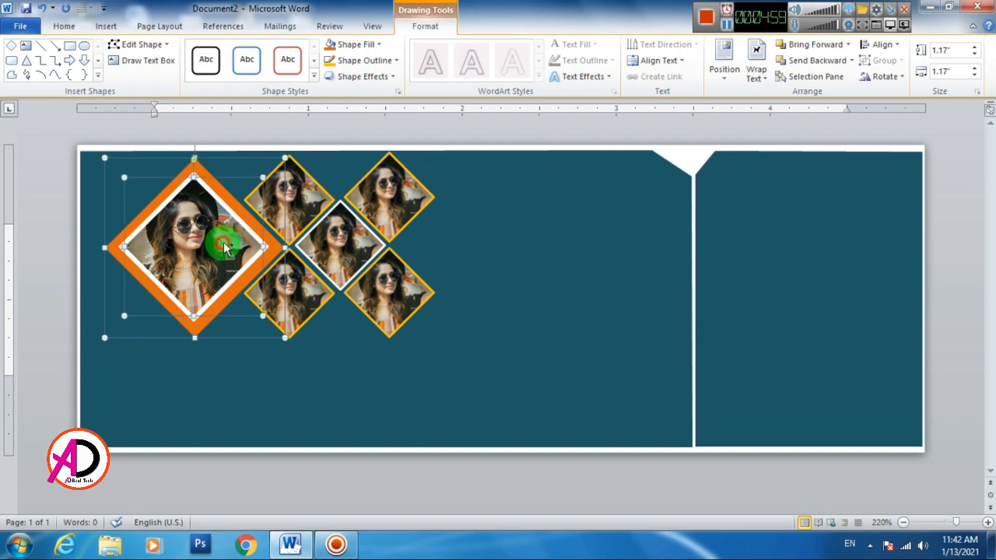
ctrl+click(259, 259)
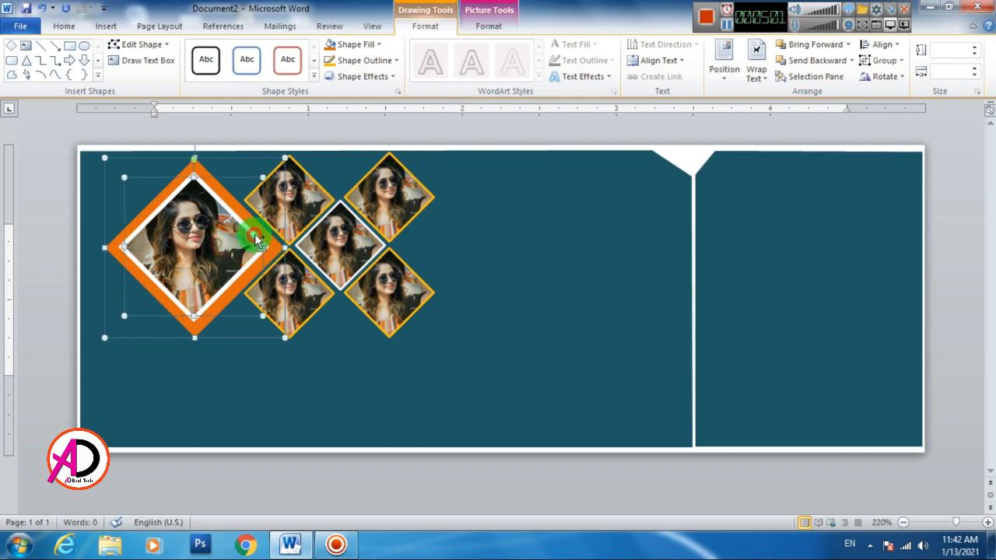
ctrl+click(254, 233)
ctrl+click(253, 233)
ctrl+click(230, 246)
ctrl+click(196, 247)
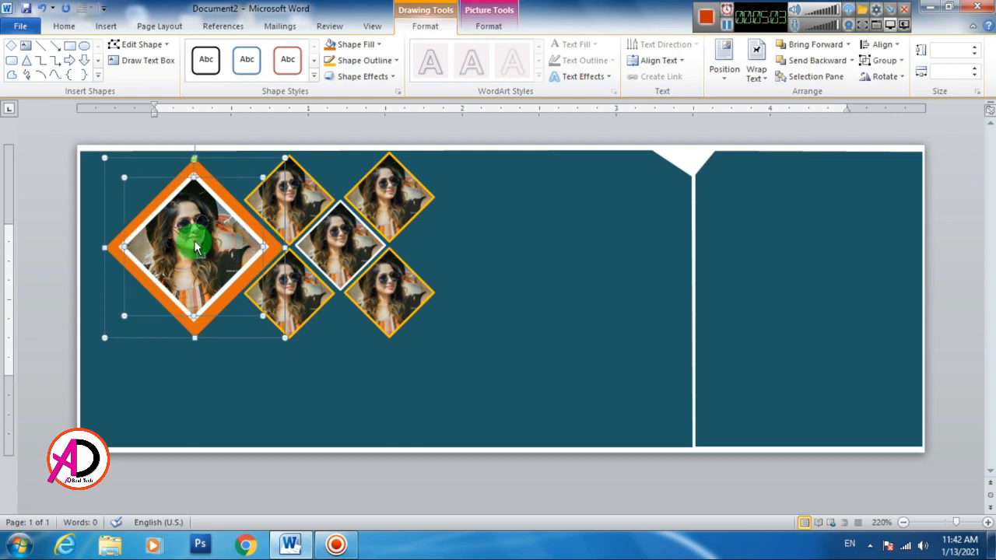
ctrl+click(220, 204)
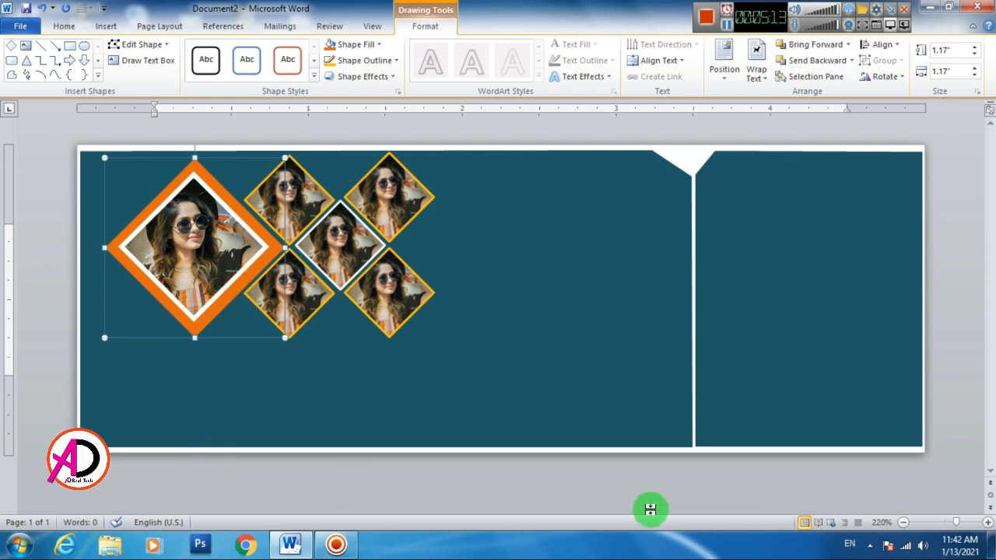
Try to duplicate the large orange diamond with its photo and move the copy to the empty area right of the small diamonds.
click(599, 494)
click(231, 296)
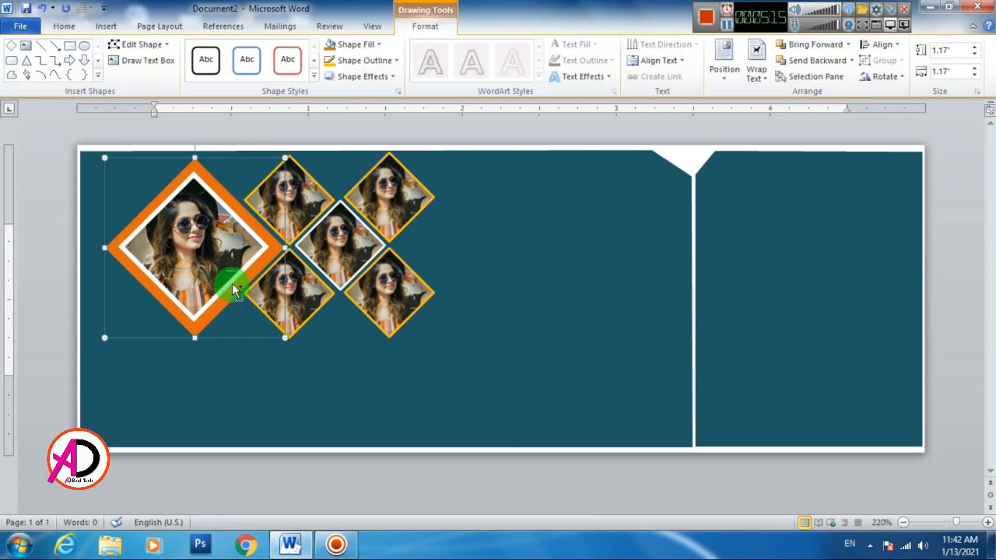
click(228, 280)
shift+click(224, 271)
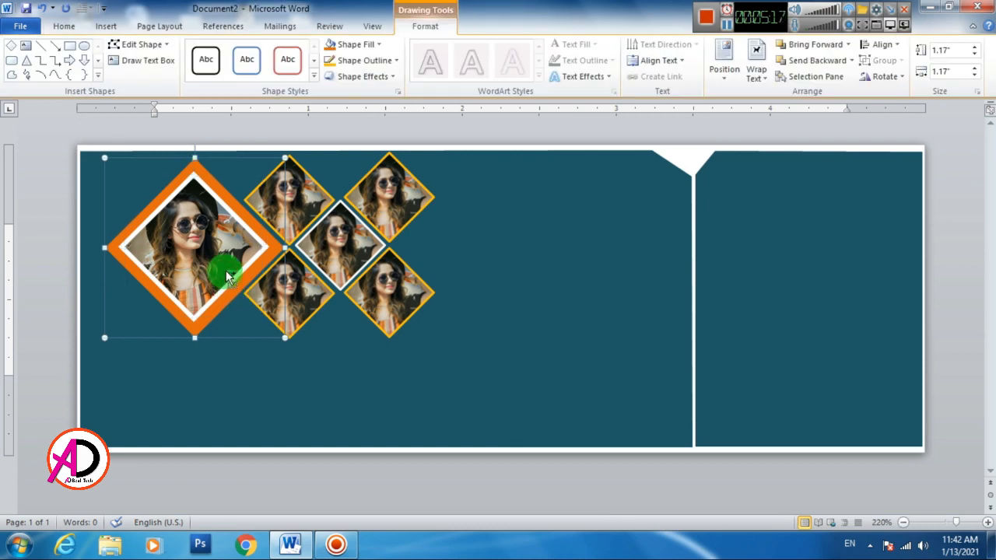
shift+click(225, 273)
key(ctrl+d)
drag(249, 293, 521, 274)
key(ctrl+z)
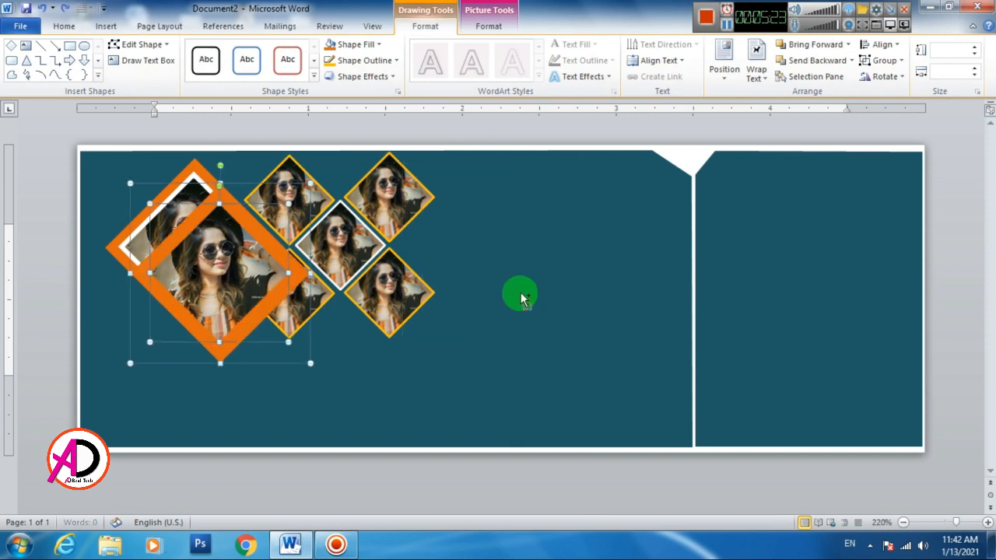
key(ctrl+z)
Group the large orange diamond with the white diamond and the photo diamond stacked on it.
click(321, 406)
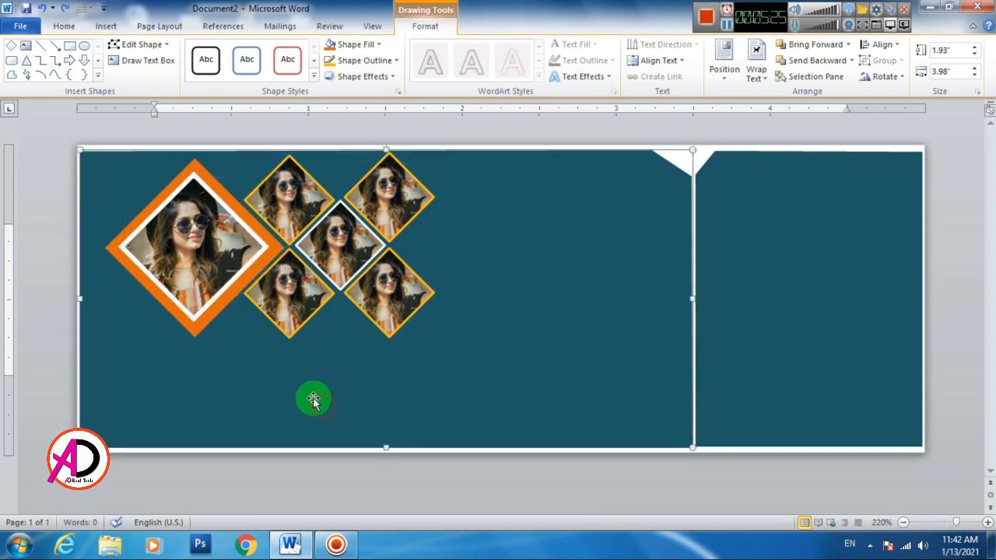
click(238, 292)
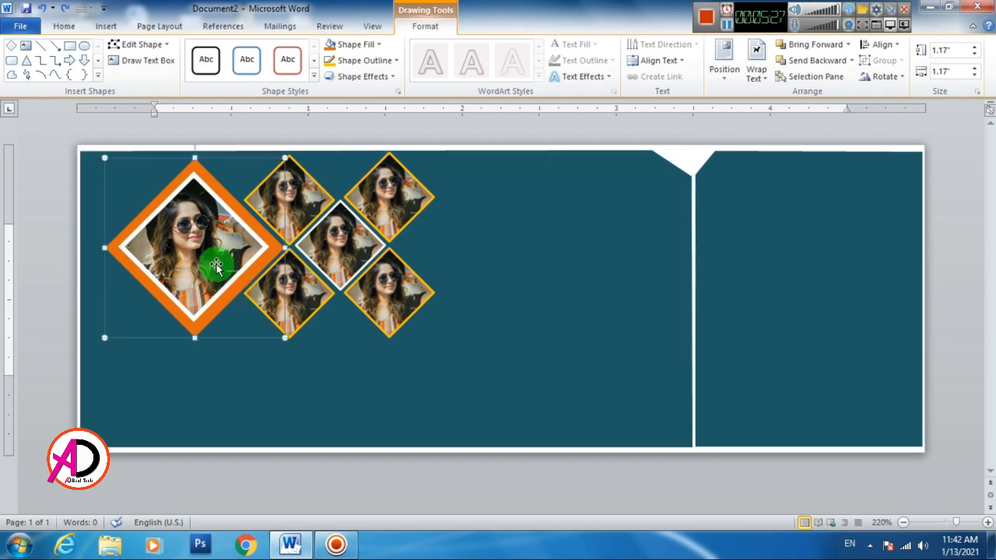
ctrl+click(223, 289)
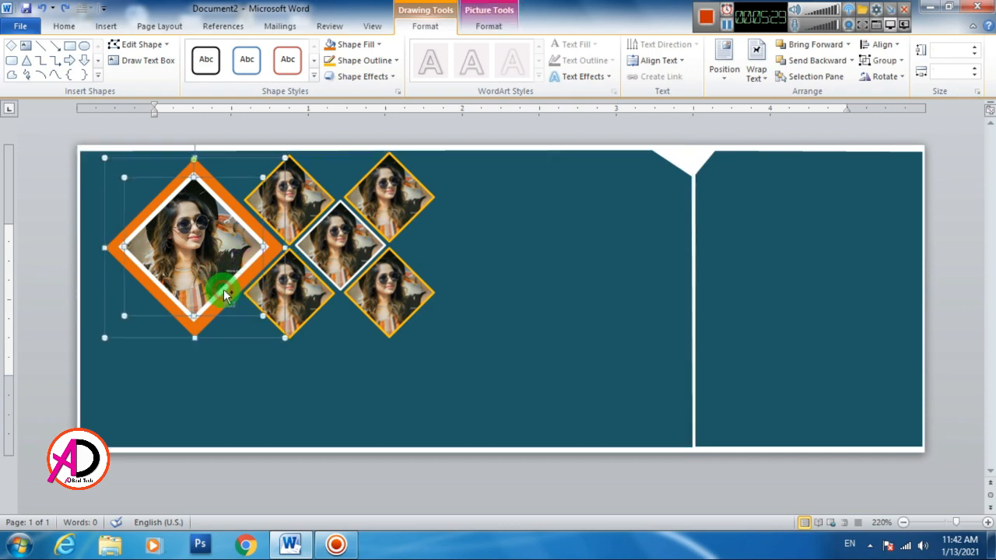
ctrl+click(211, 264)
ctrl+click(211, 267)
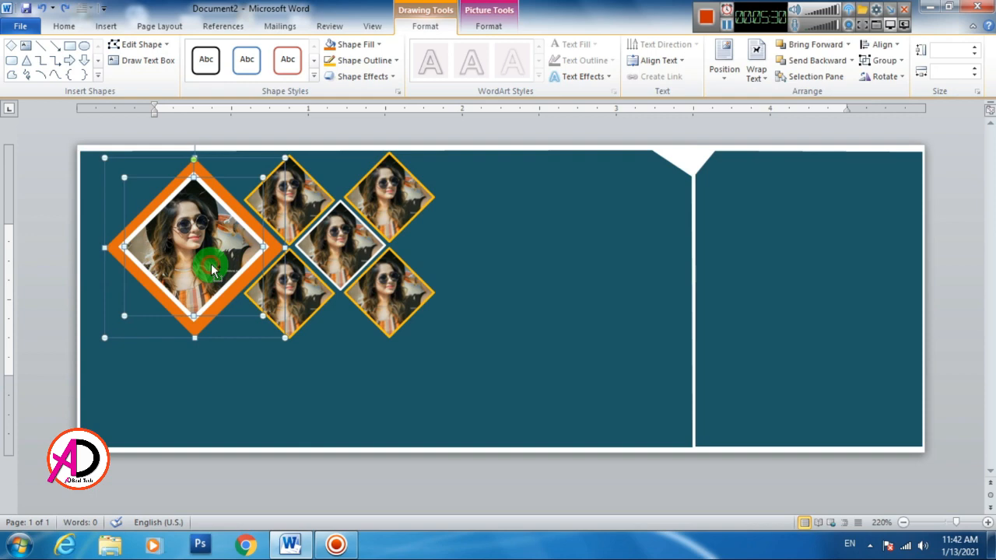
ctrl+click(251, 231)
ctrl+click(256, 237)
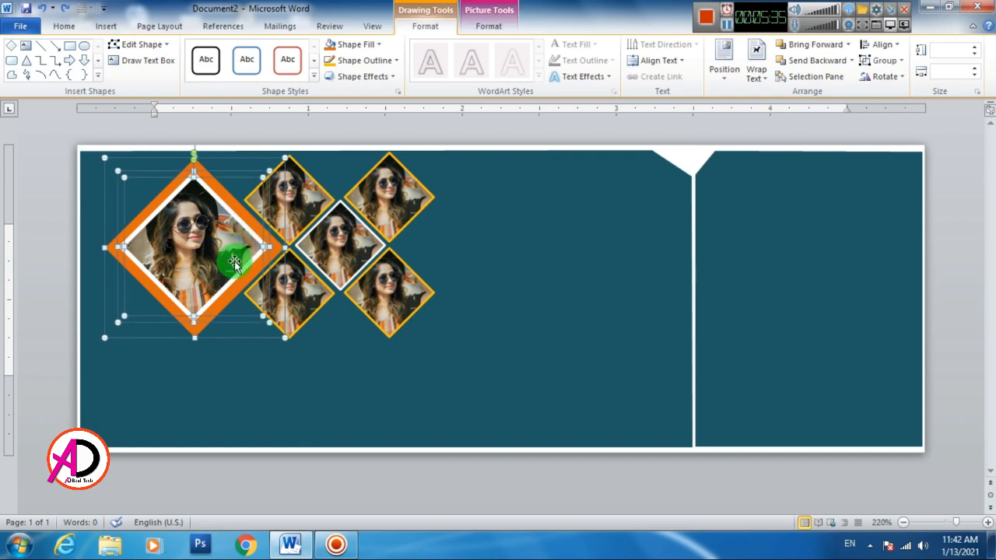
right_click(234, 261)
click(274, 339)
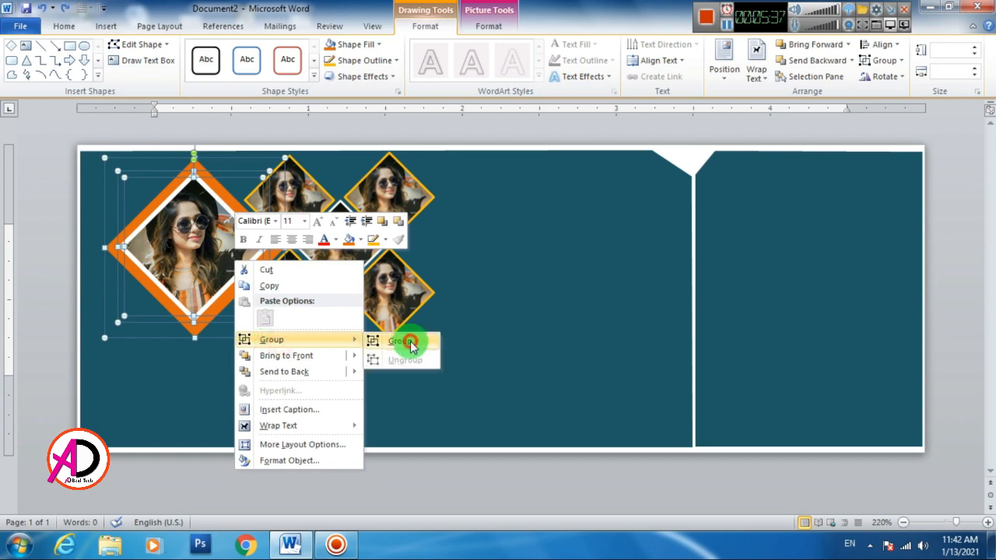
click(400, 341)
Duplicate the grouped large diamond and place the copy directly right of the small diamonds, level with the original.
key(ctrl+d)
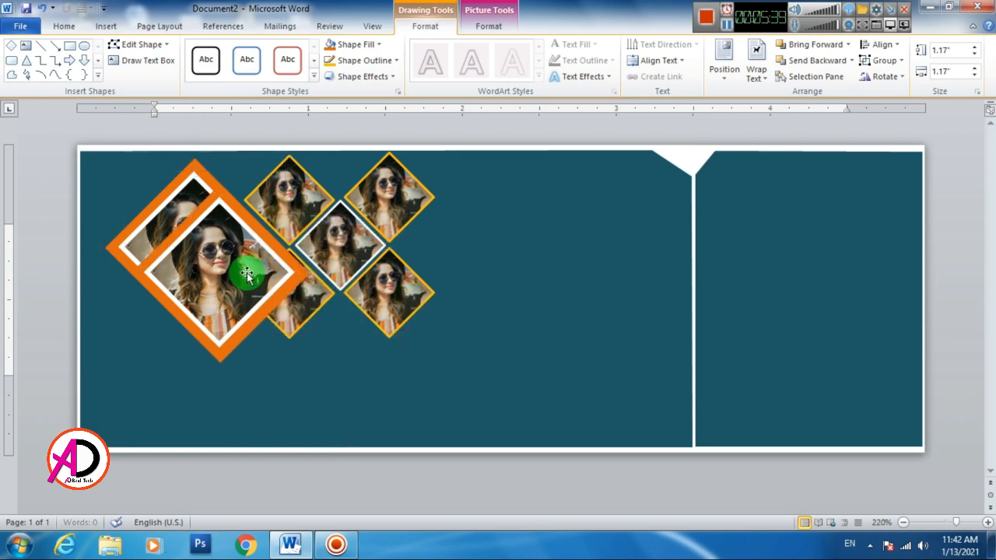
mouse_move(250, 272)
mouse_down()
mouse_move(517, 267)
mouse_move(526, 254)
mouse_move(518, 245)
mouse_move(540, 273)
mouse_up()
click(929, 391)
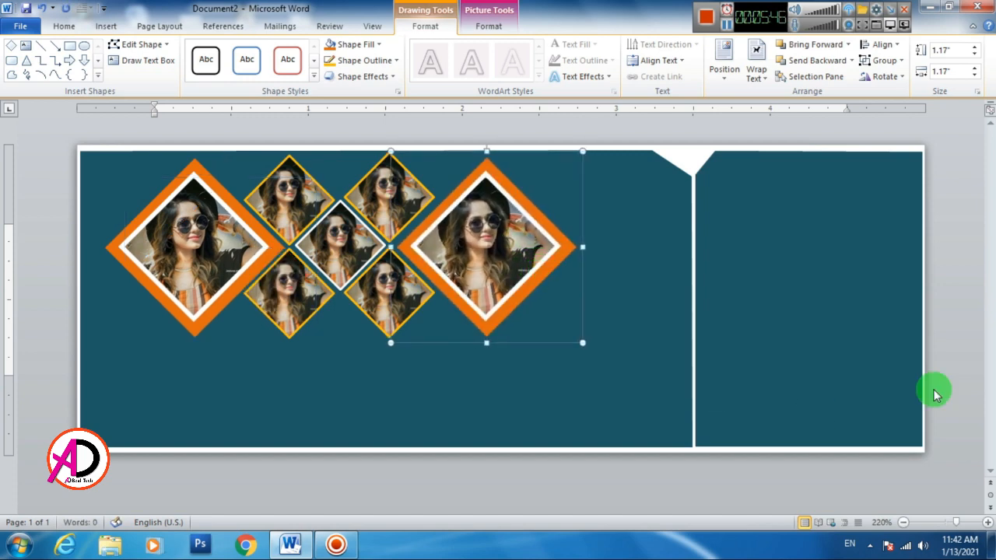
Fill the upper-left small diamond with the picture 1f62abd8f2fbba7a16d79cbb299251c8 from the Girl folder.
click(290, 216)
click(420, 30)
click(344, 44)
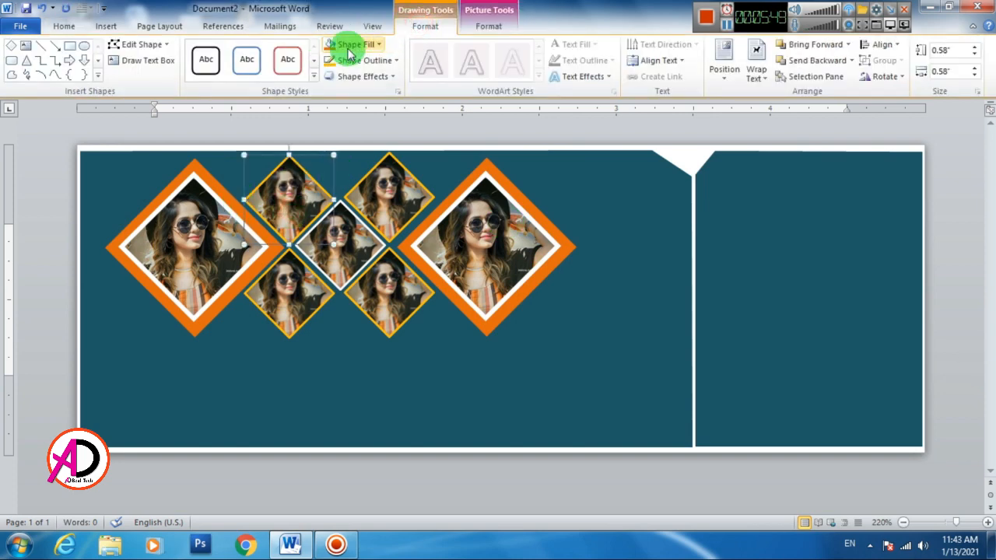
click(355, 201)
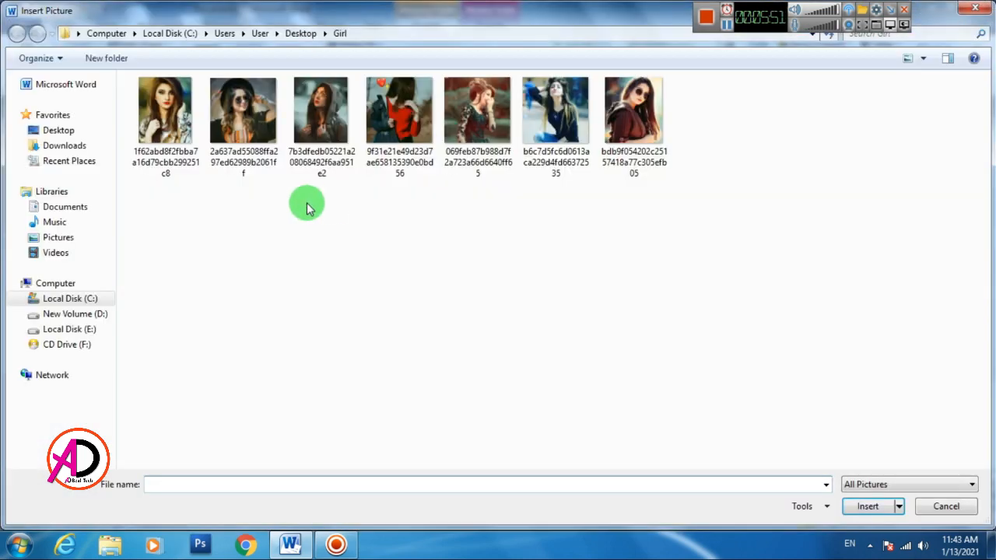
click(167, 128)
click(868, 506)
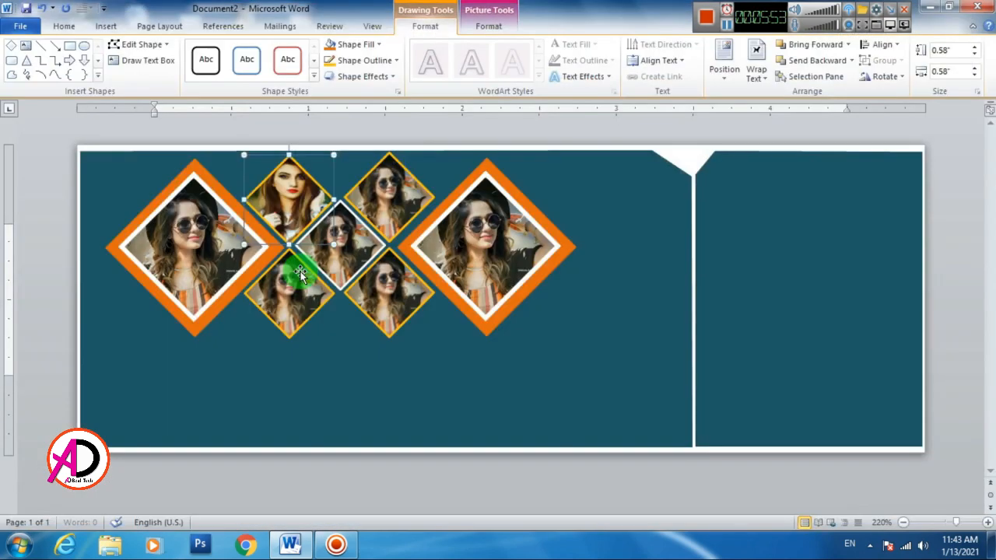
Fill the lower-left small diamond with the picture b6c7d5fc6d0613aca229d4fd66372535.
click(292, 290)
click(345, 44)
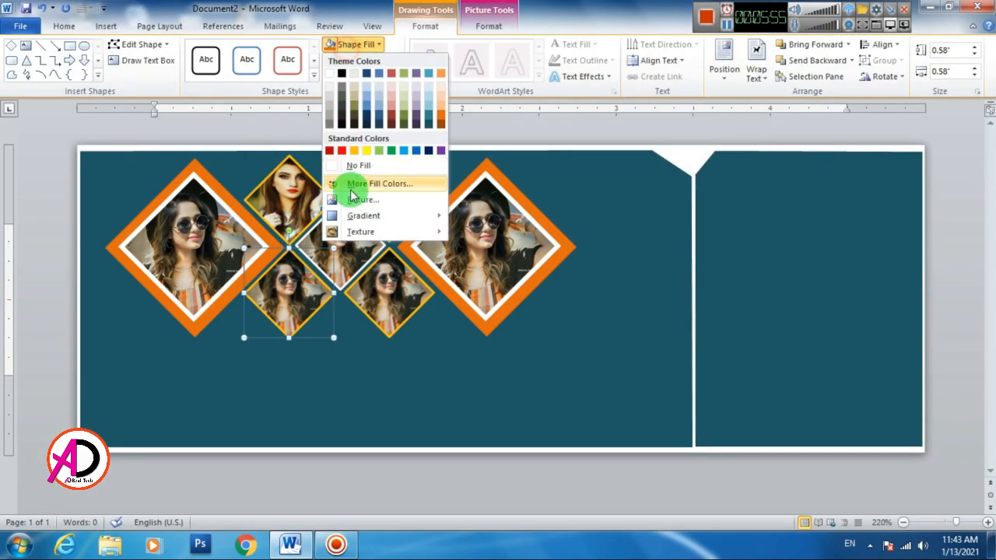
click(358, 202)
click(348, 108)
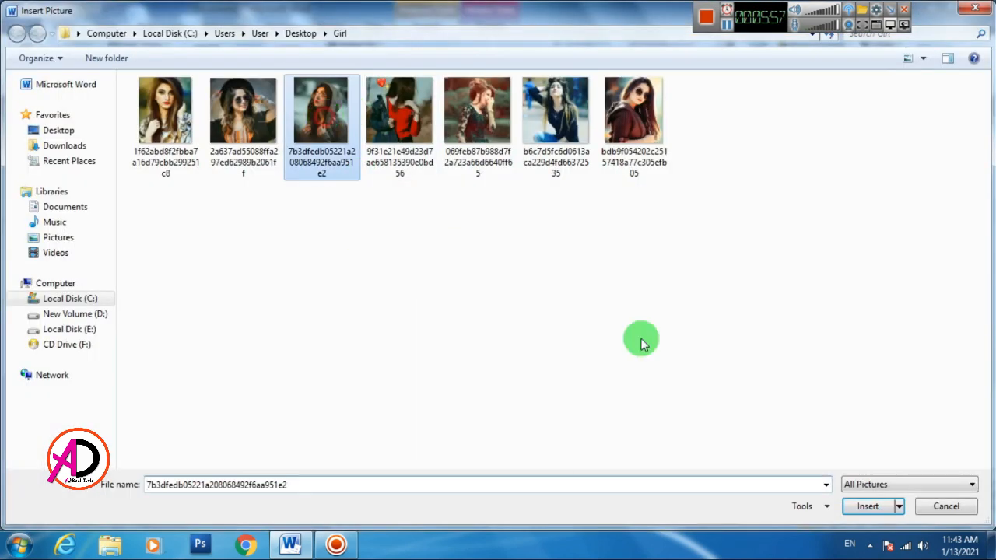
click(556, 110)
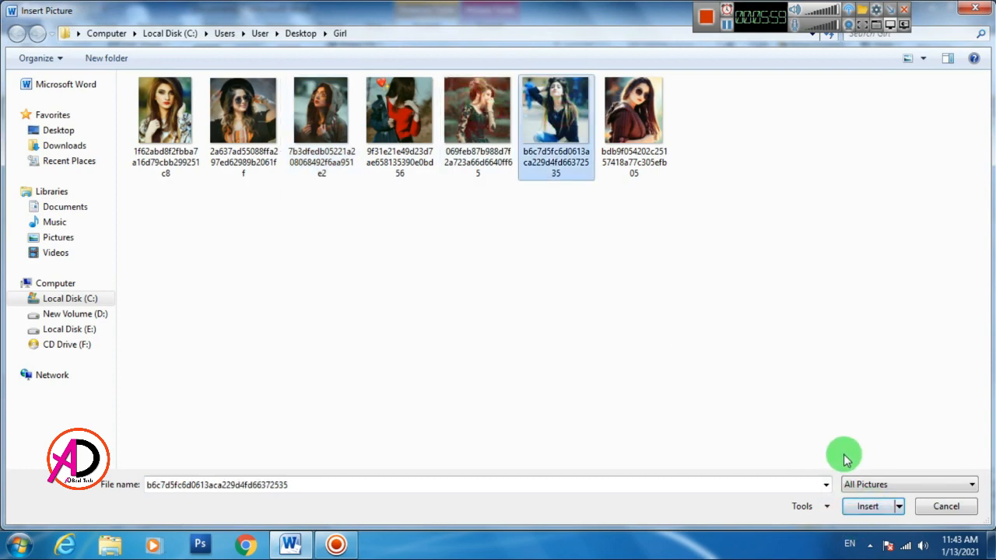
click(868, 508)
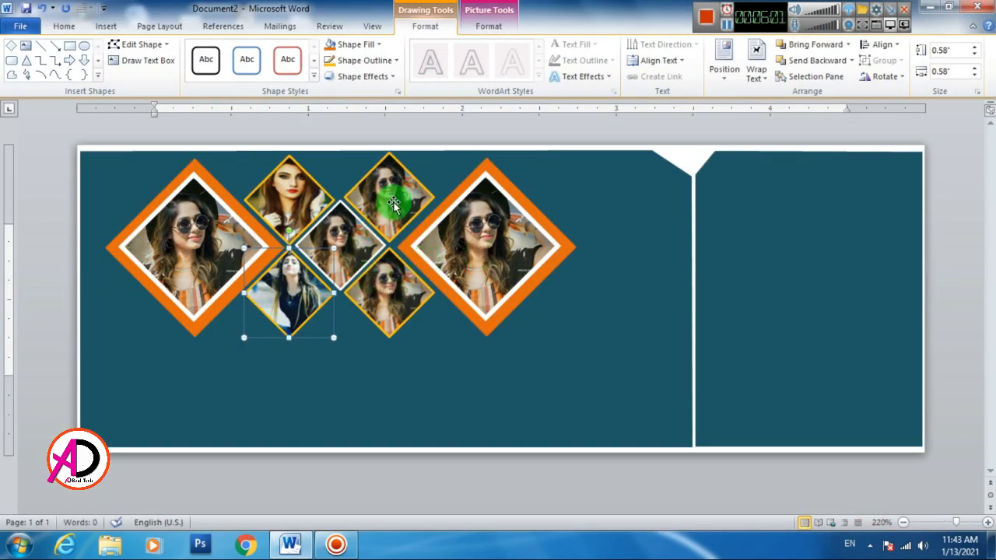
Fill the upper-right small diamond with the picture bdb9f054202c25157418a77c305efb05.
click(358, 44)
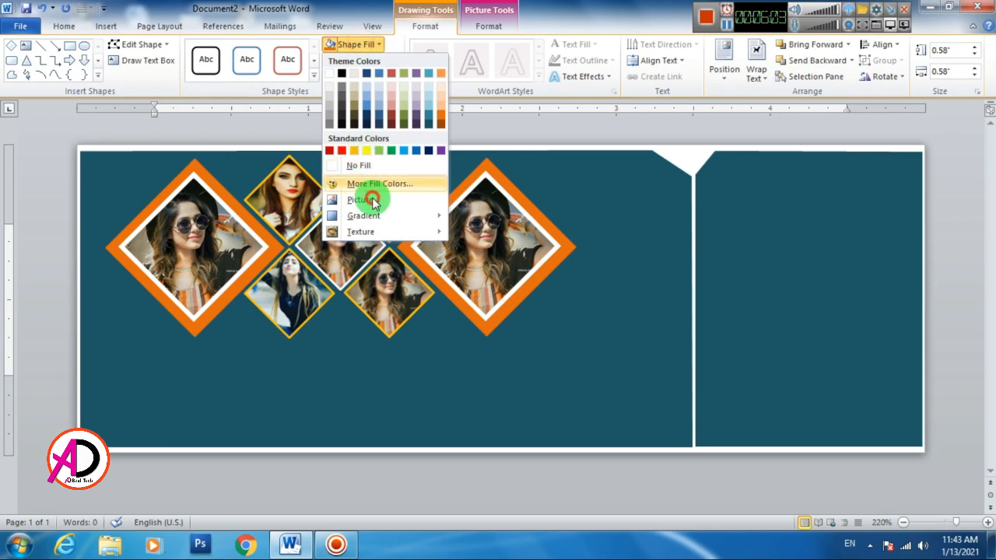
click(374, 195)
click(544, 123)
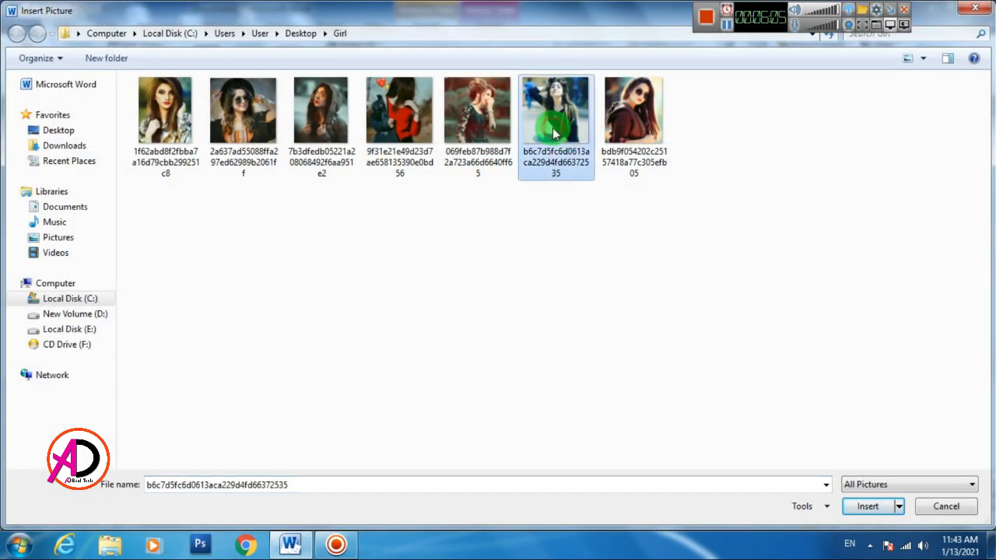
double_click(634, 146)
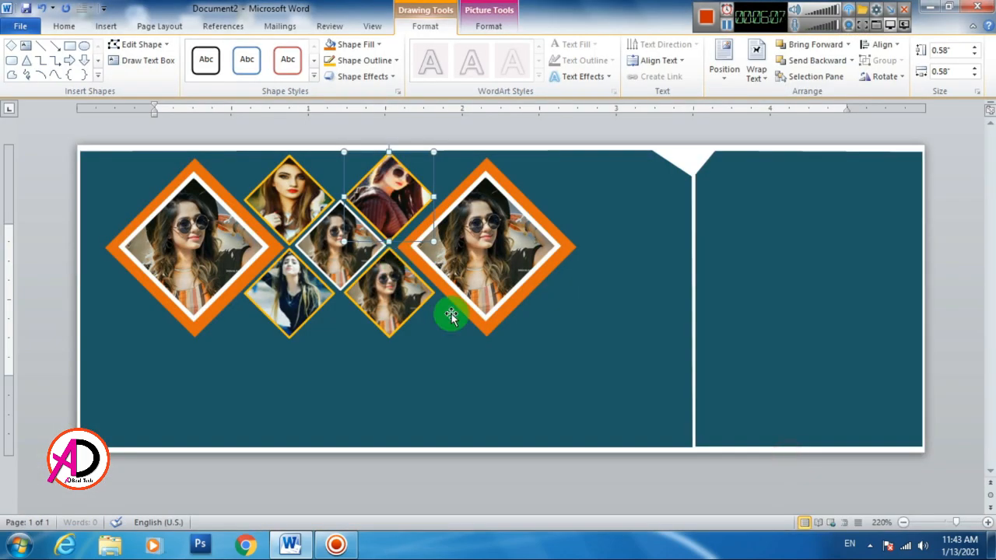
Try the picture 1f62abd8f2fbba7a16d79cbb299251c8 as the fill of the lower-right small diamond.
click(504, 286)
click(375, 305)
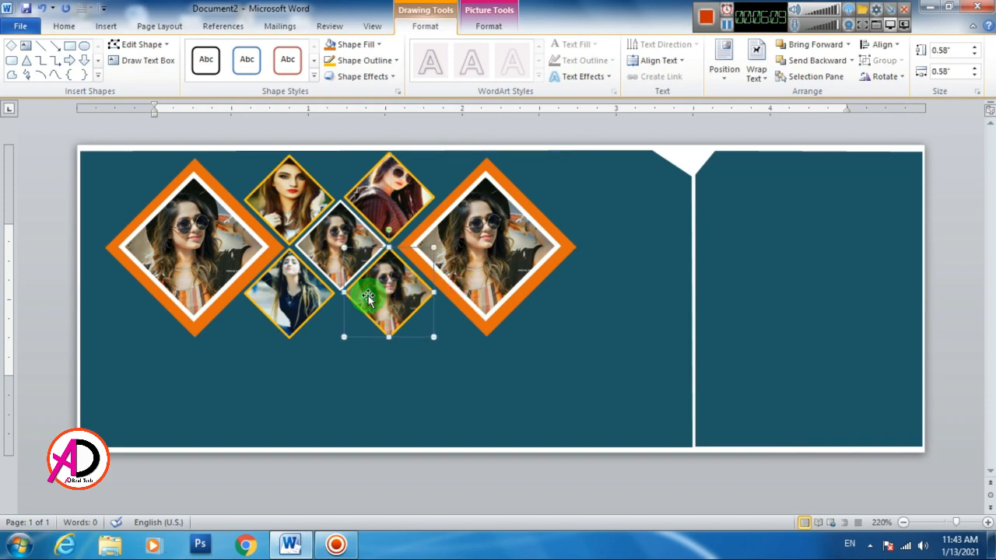
click(358, 45)
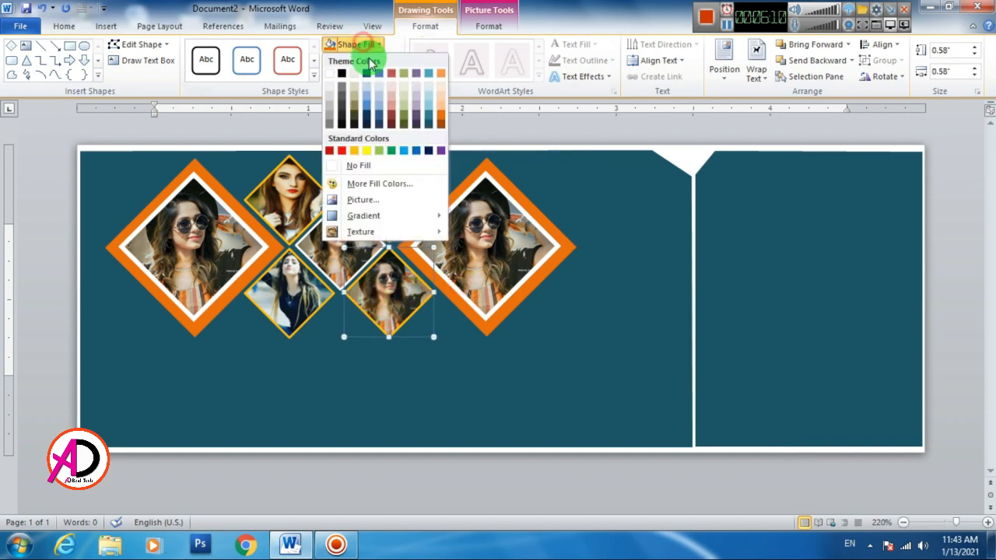
click(378, 201)
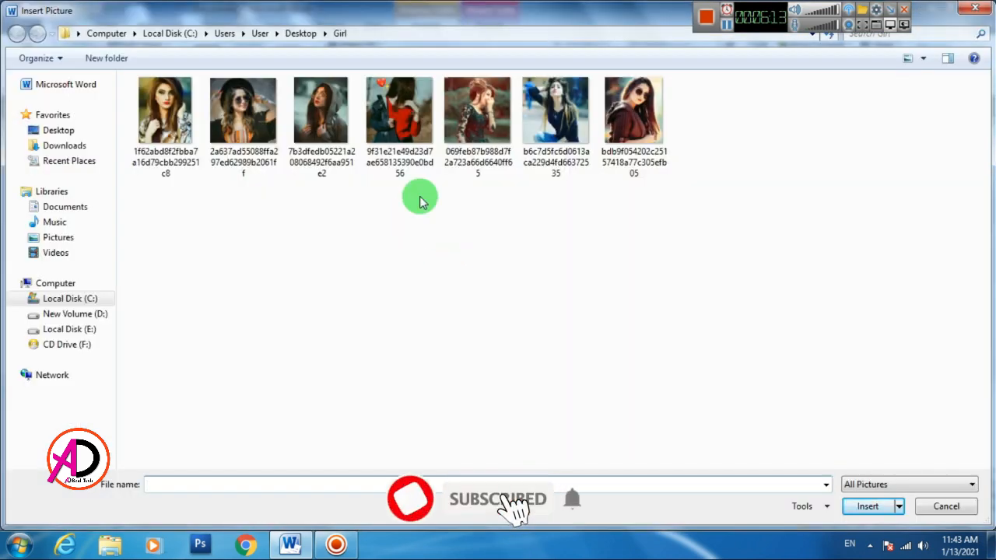
click(164, 105)
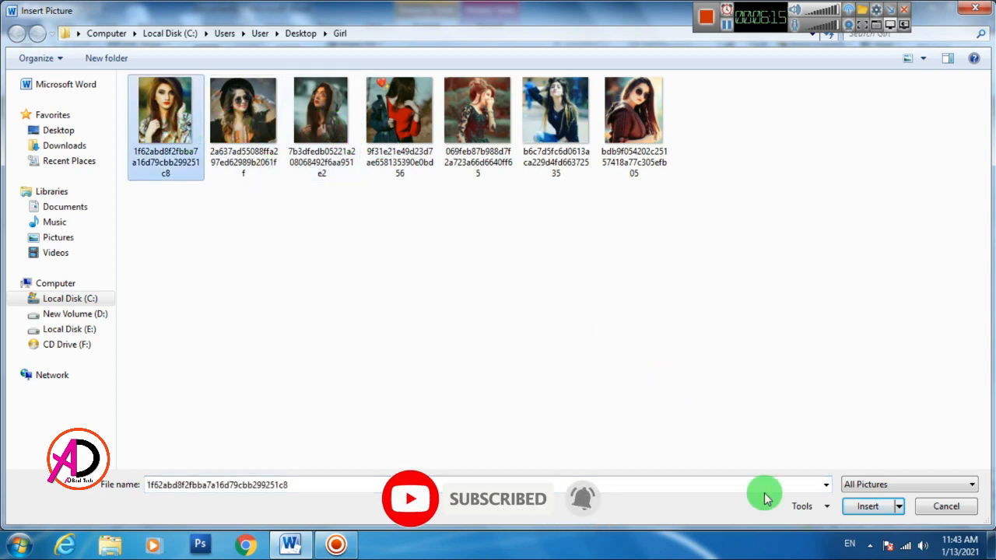
click(868, 506)
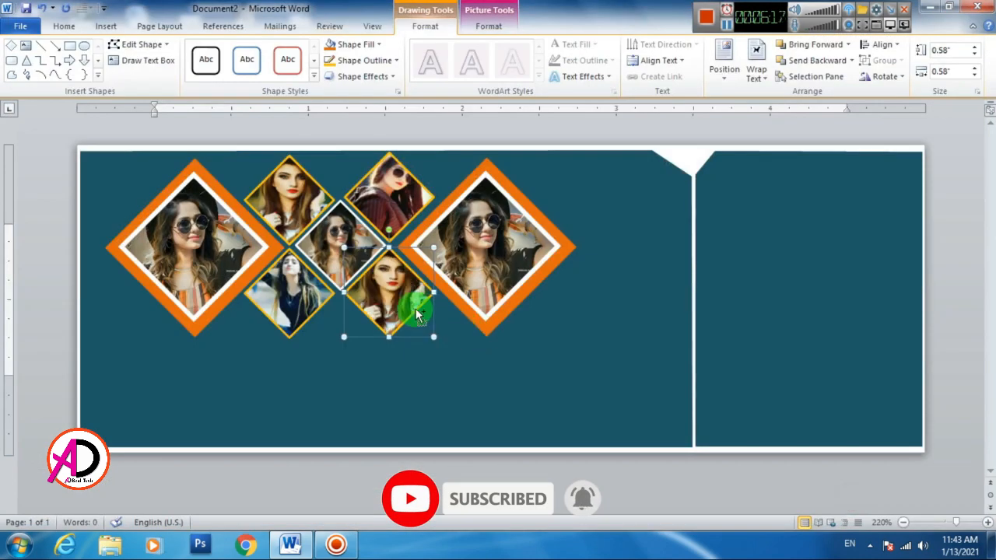
Fill the lower-right small diamond with the picture 9f31e21e49d23d7ae658135390e0bd56.
click(372, 44)
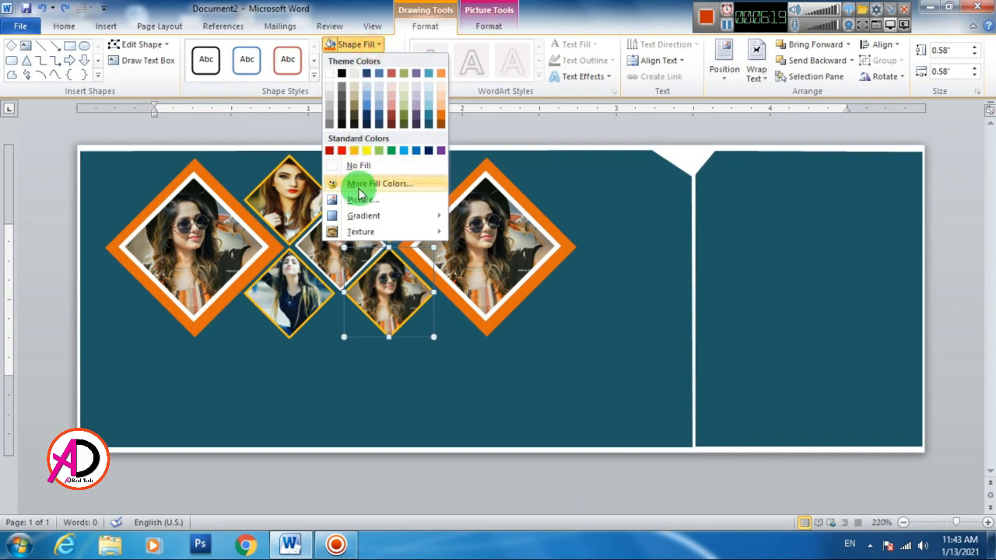
click(362, 199)
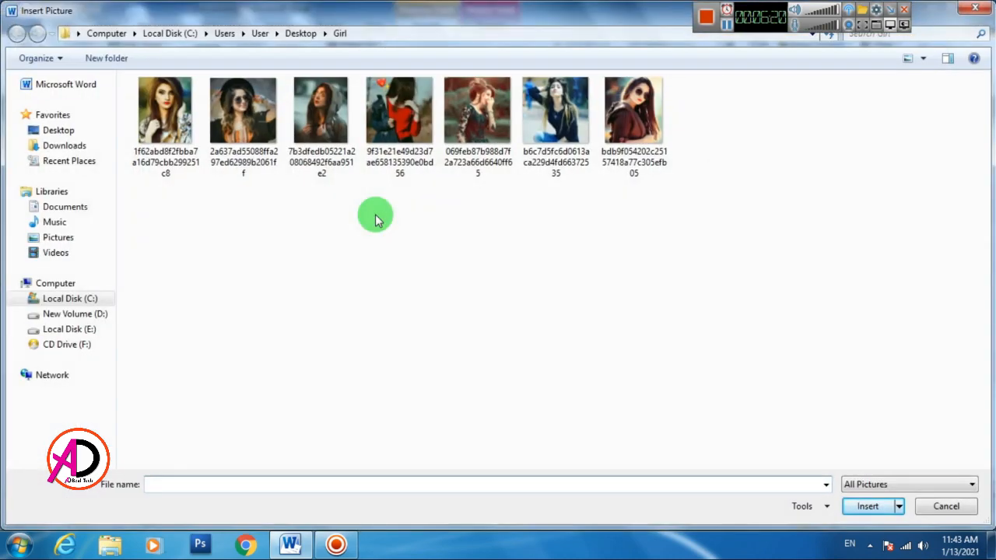
click(410, 132)
click(867, 506)
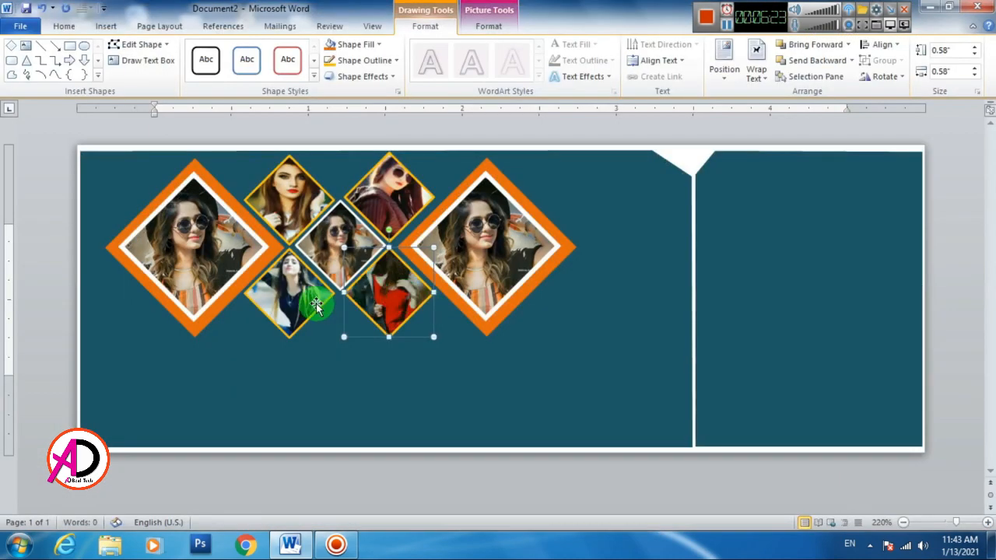
Fill the white-outlined center diamond with the picture 069feb87b988d7f2a723a66d6640ff65.
click(324, 243)
click(364, 44)
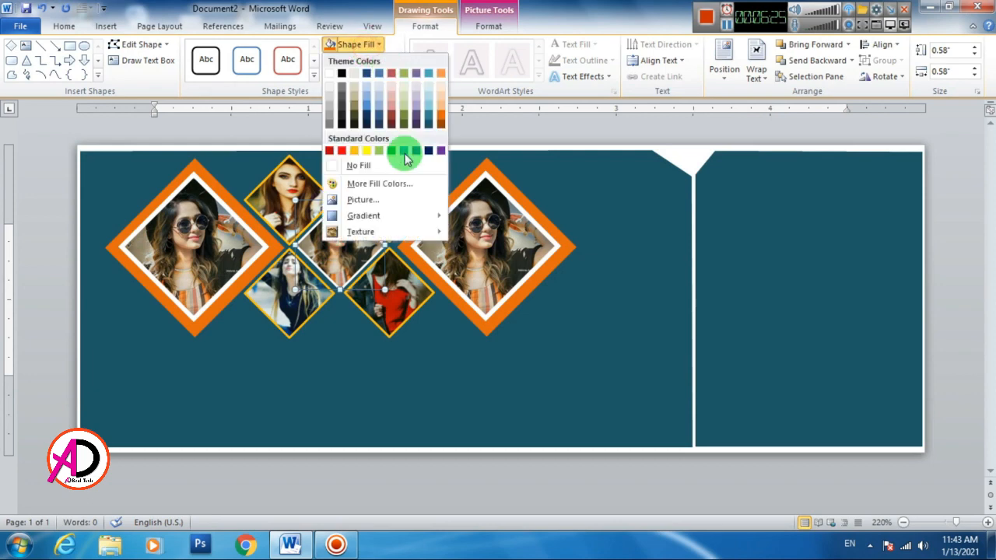
click(381, 200)
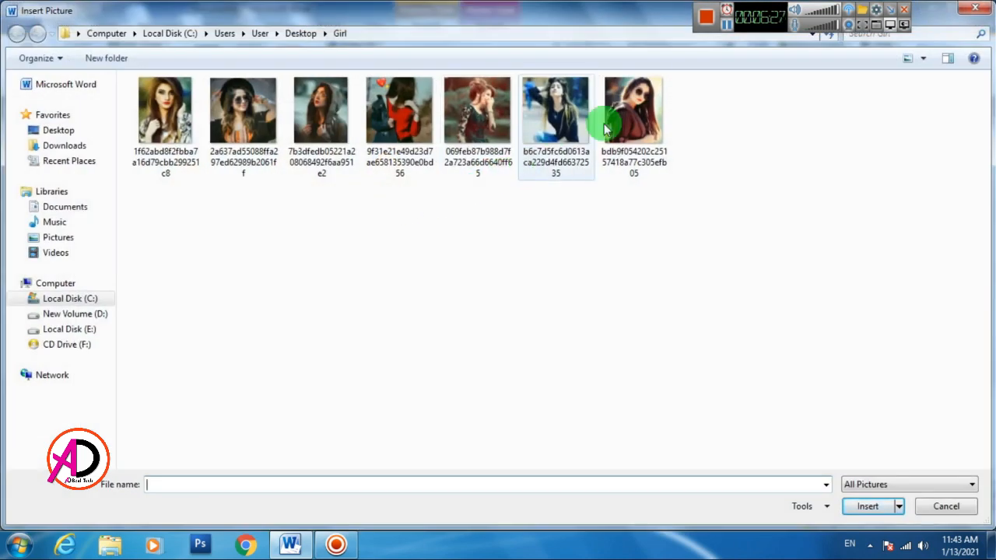
click(609, 127)
click(478, 113)
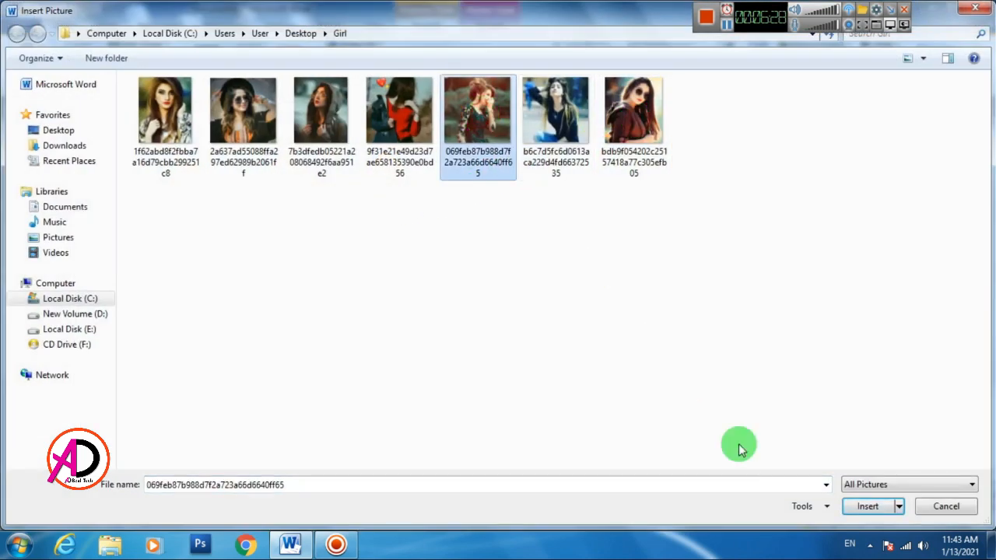
click(863, 506)
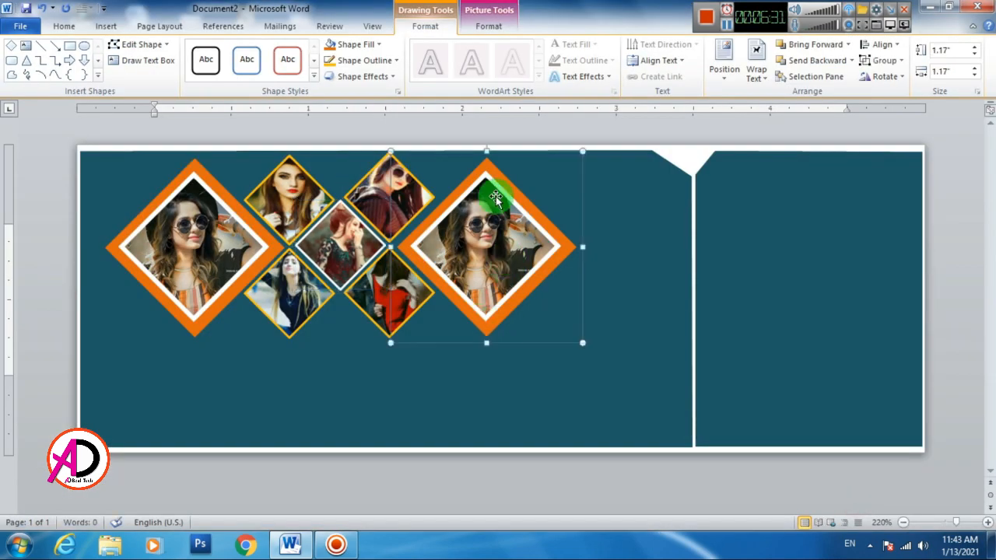
Fill the photo diamond inside the right-hand large group with the picture 7b3dfedb05221a208068492f6aa951e2.
click(506, 247)
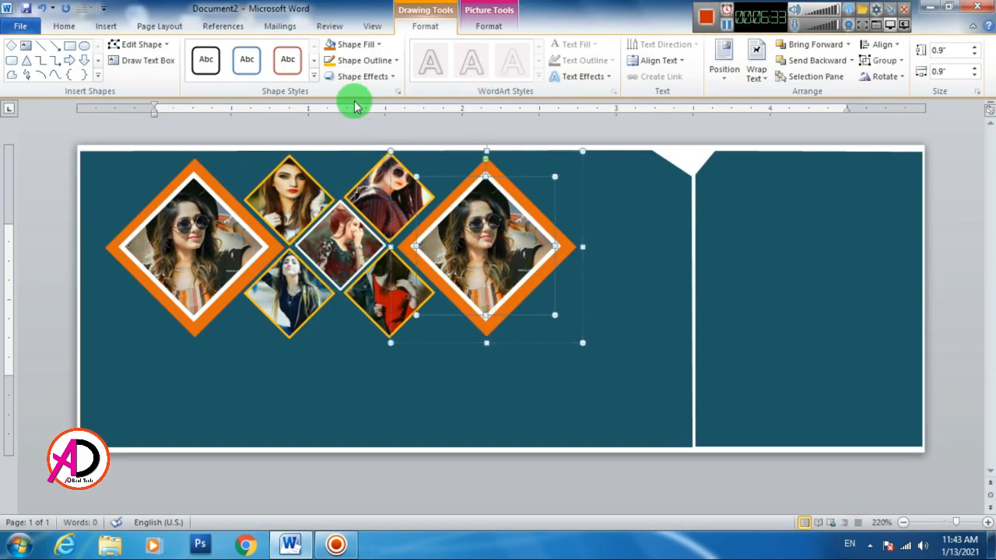
click(360, 46)
click(357, 200)
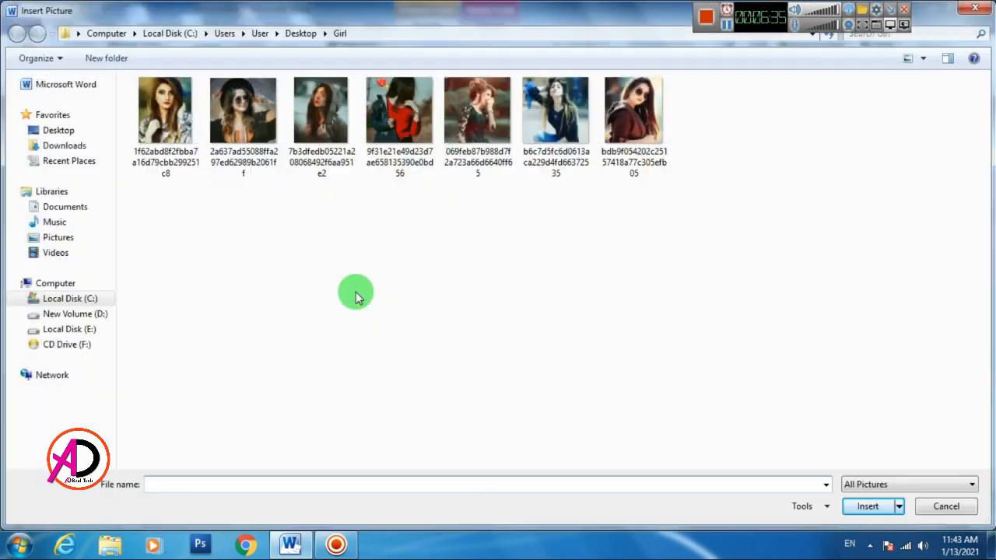
click(321, 117)
click(866, 506)
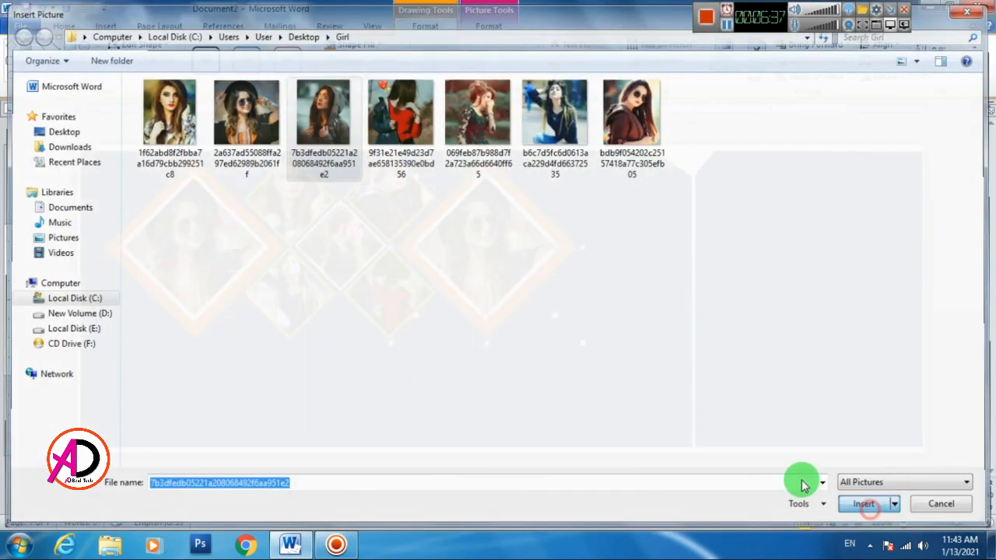
click(941, 401)
Shrink the right-hand large diamond group proportionally to about 0.97" by 0.97".
click(536, 262)
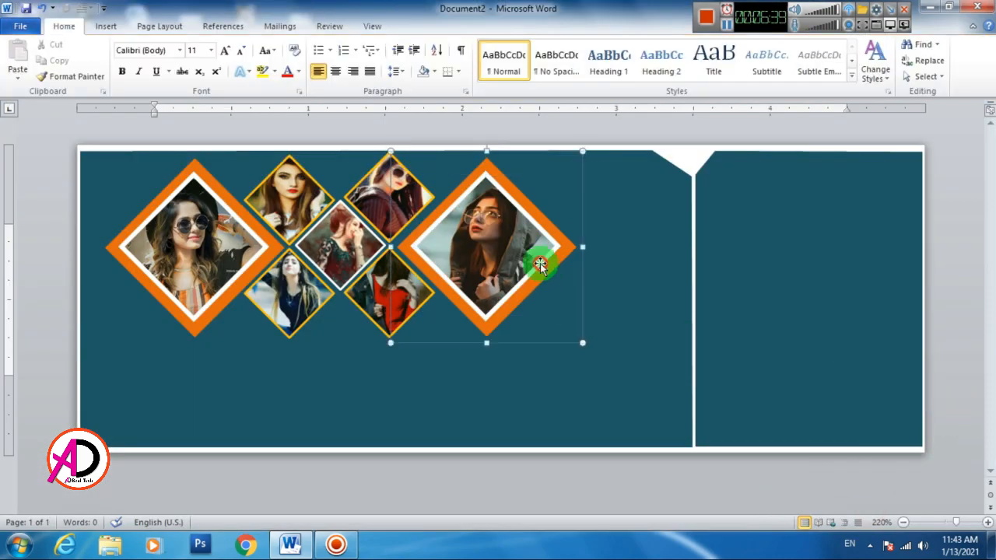
drag(584, 151, 507, 256)
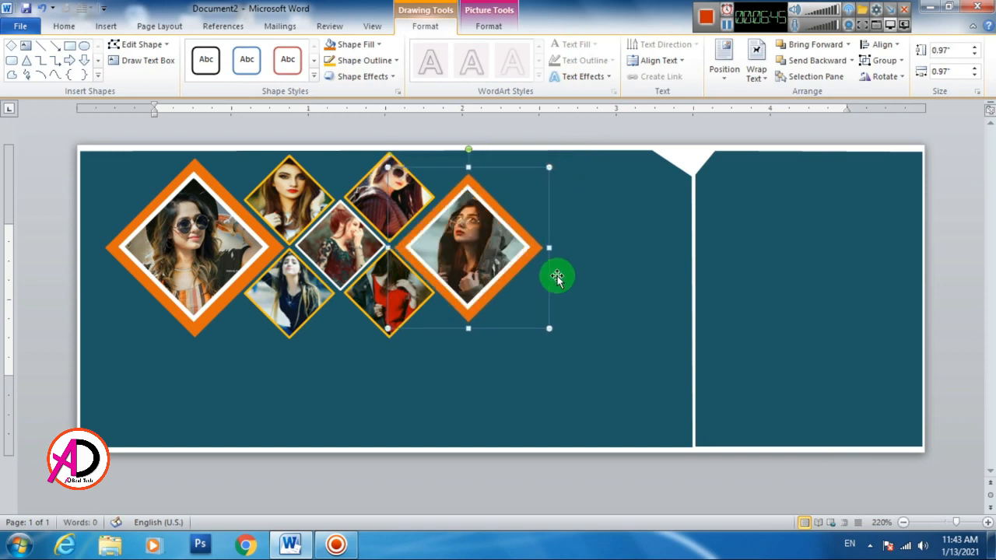
Nudge the right-hand large diamond group slightly right and up to line it up with the collage.
key(ctrl+Right)
key(ctrl+Right)
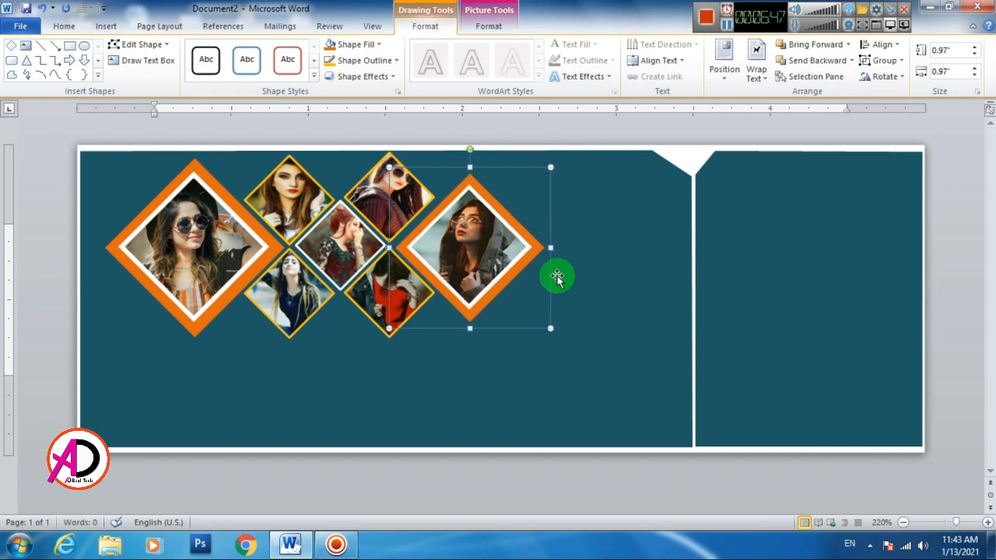
key(ctrl+Up)
key(ctrl+Up)
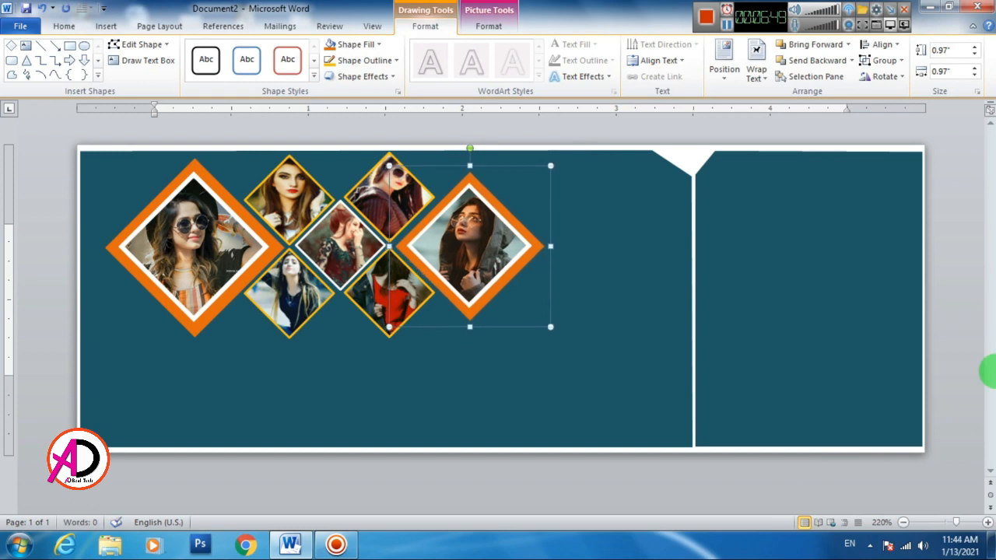
click(948, 391)
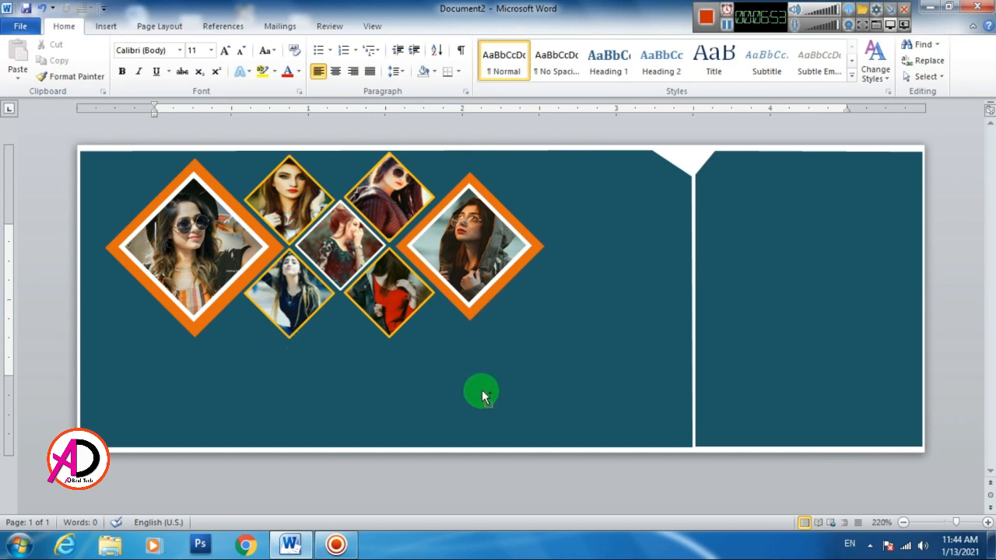
scroll(403, 375, up, 2)
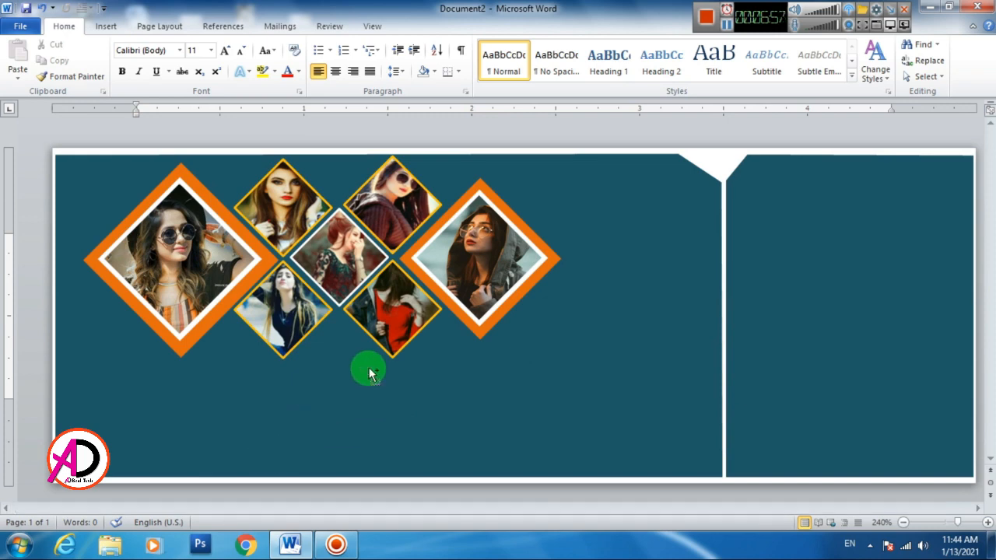
scroll(369, 373, down, 2)
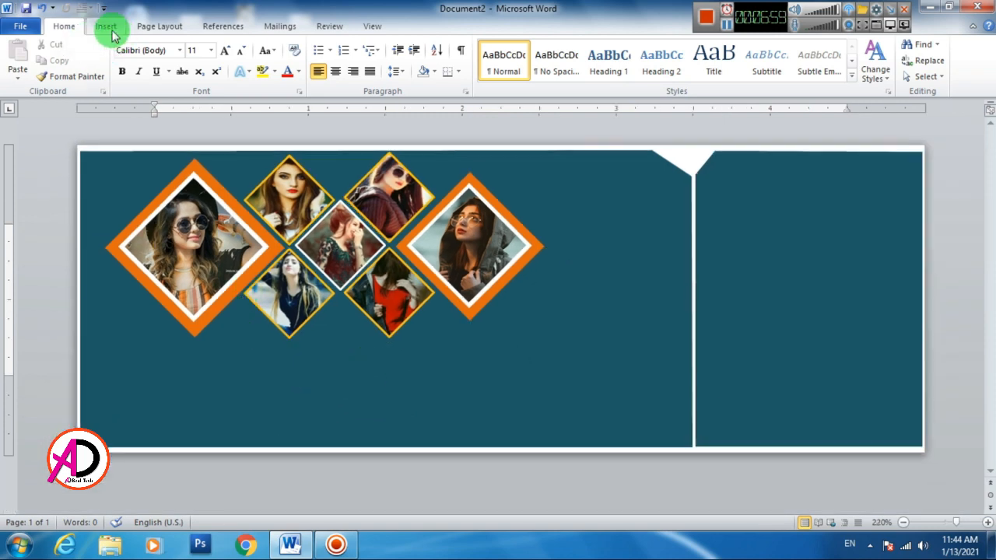
click(106, 25)
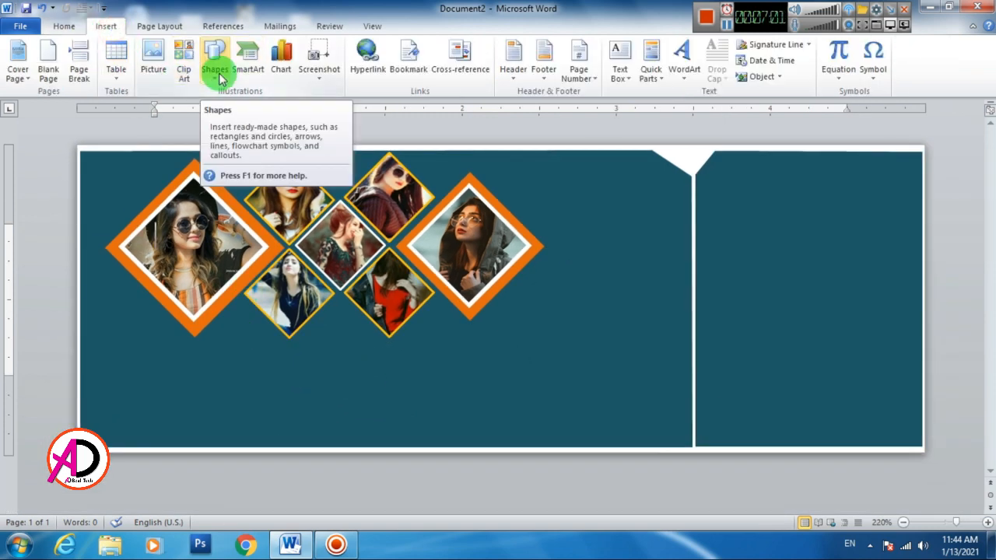
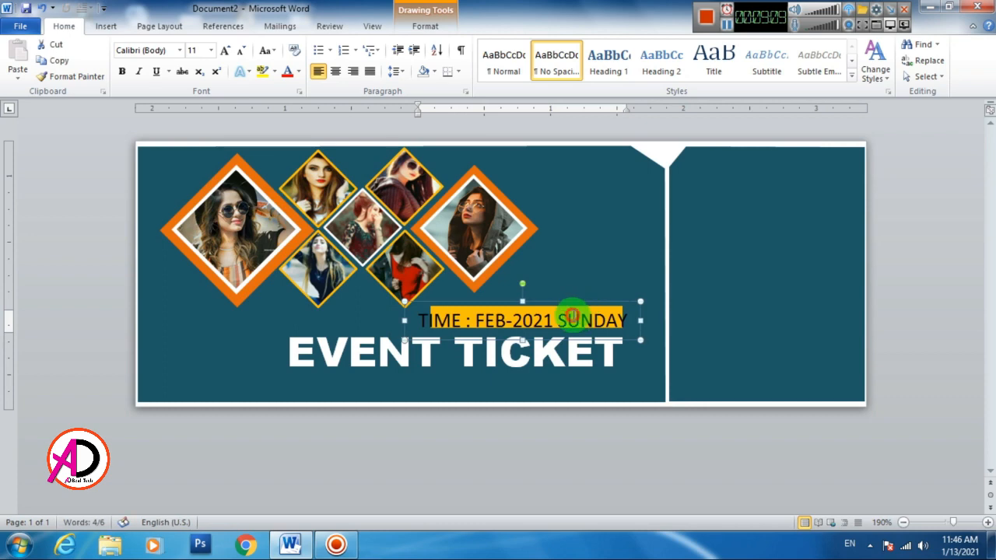
Reduce the "TIME : FEB-2021 SUNDAY" text to 9 pt and position it within the yellow bar above EVENT TICKET.
key(ctrl+a)
click(238, 54)
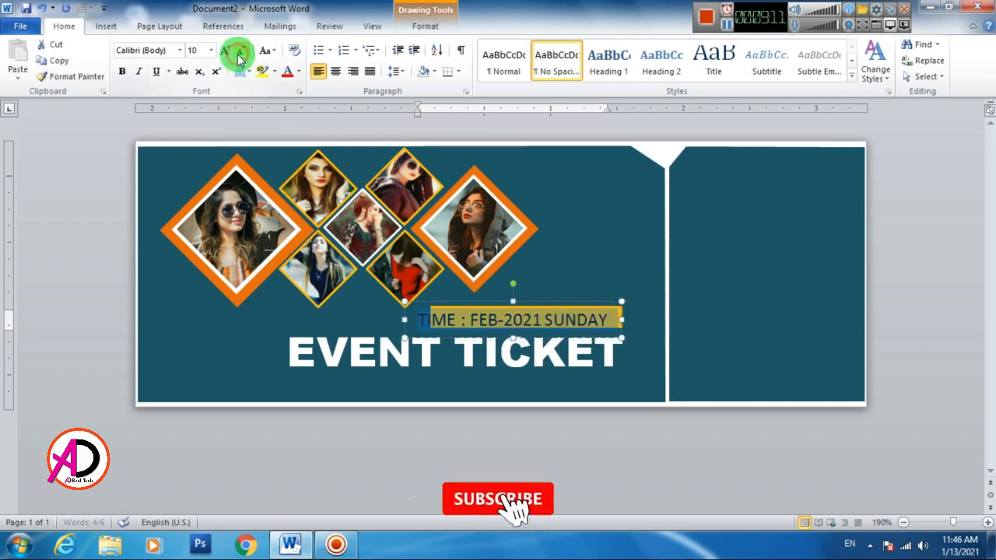
click(238, 54)
drag(556, 311, 584, 299)
key(ctrl+Down)
key(ctrl+Down)
key(ctrl+Down)
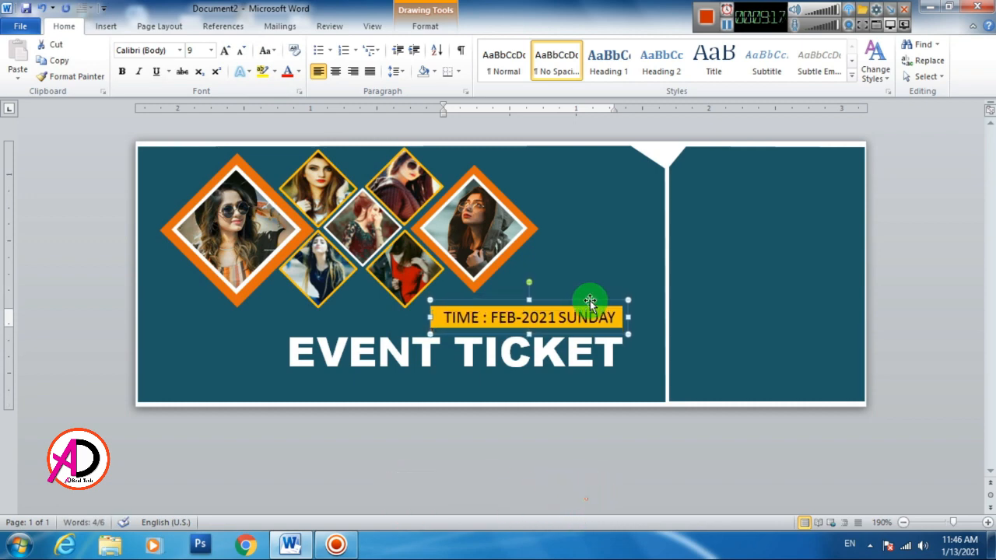
click(909, 345)
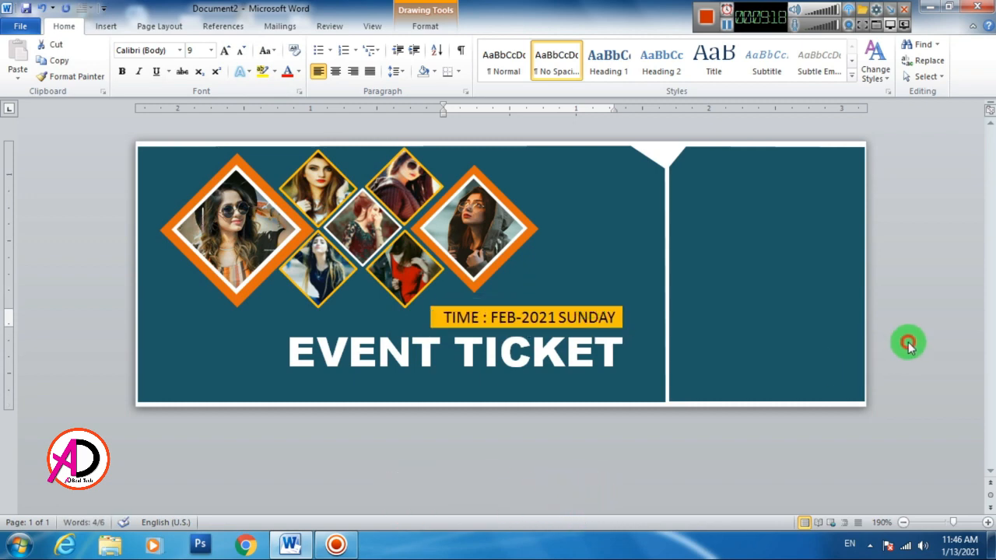
click(429, 327)
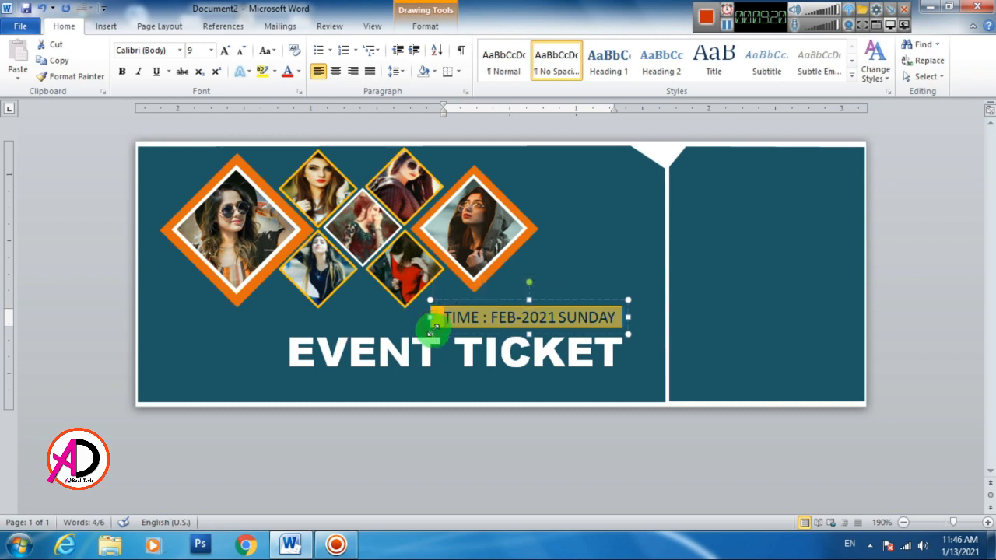
click(949, 335)
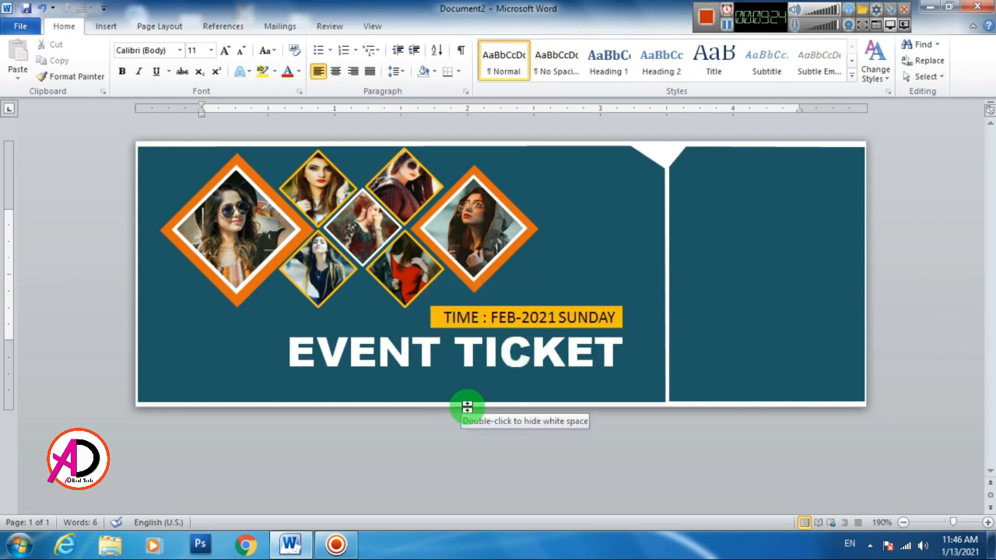
Insert a WordArt text box with the No Spacing style and place it near the banner's lower-left corner.
click(106, 26)
click(681, 63)
click(685, 103)
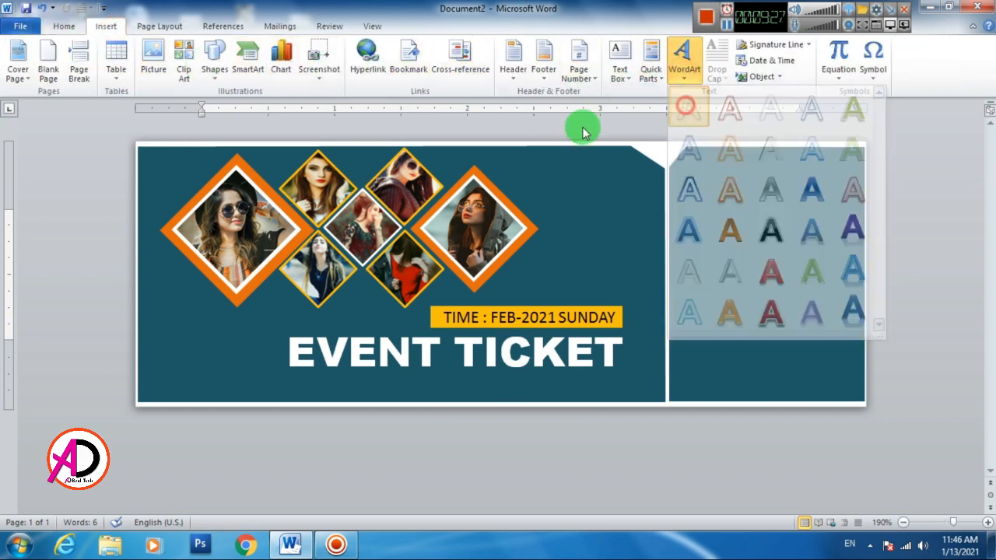
click(64, 26)
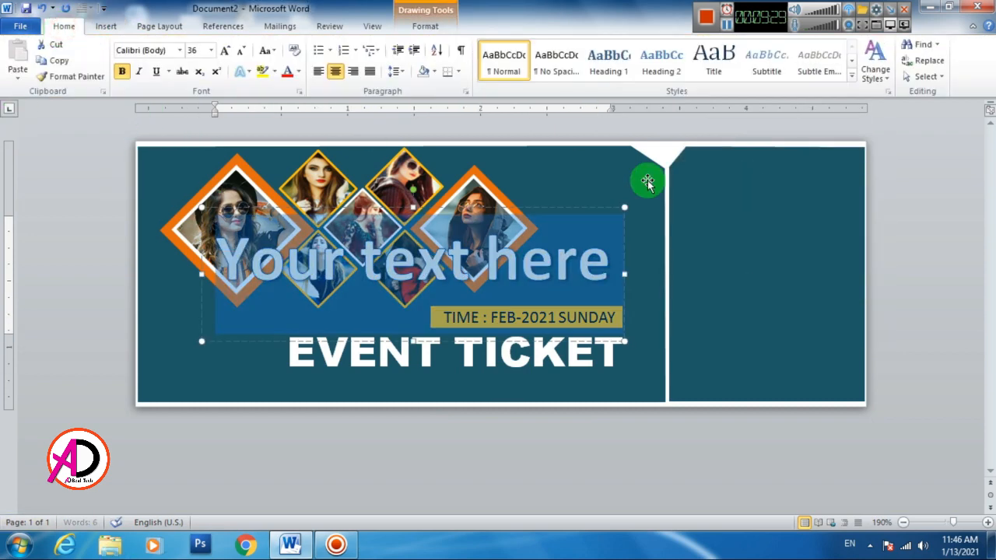
click(554, 62)
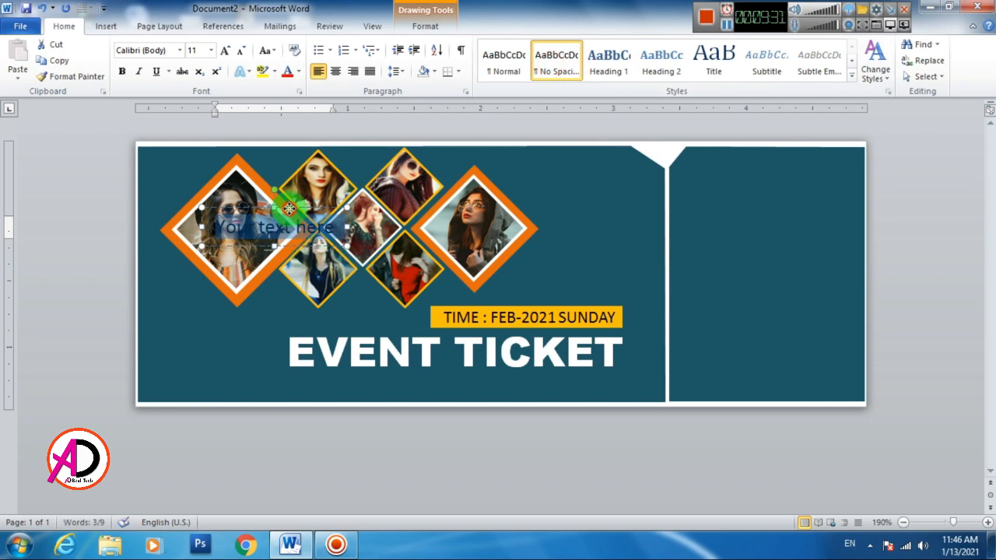
drag(289, 209, 237, 353)
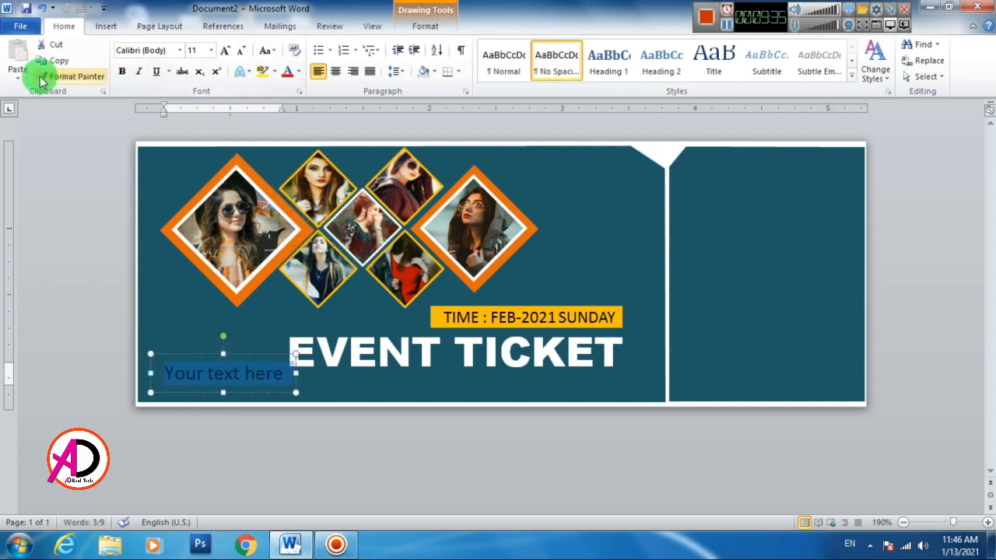
Reduce the new placeholder text's font size to 8 pt.
click(424, 26)
click(65, 28)
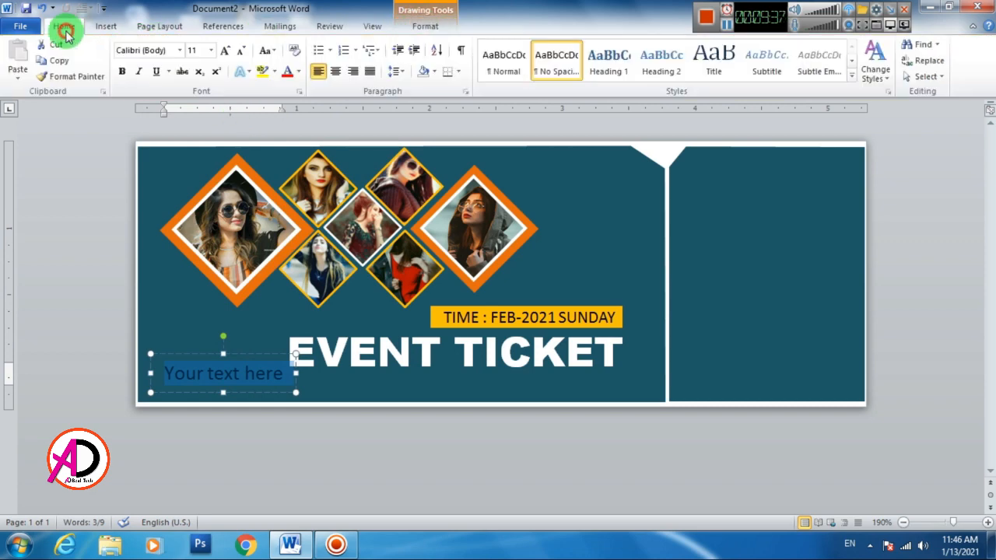
click(242, 52)
click(242, 52)
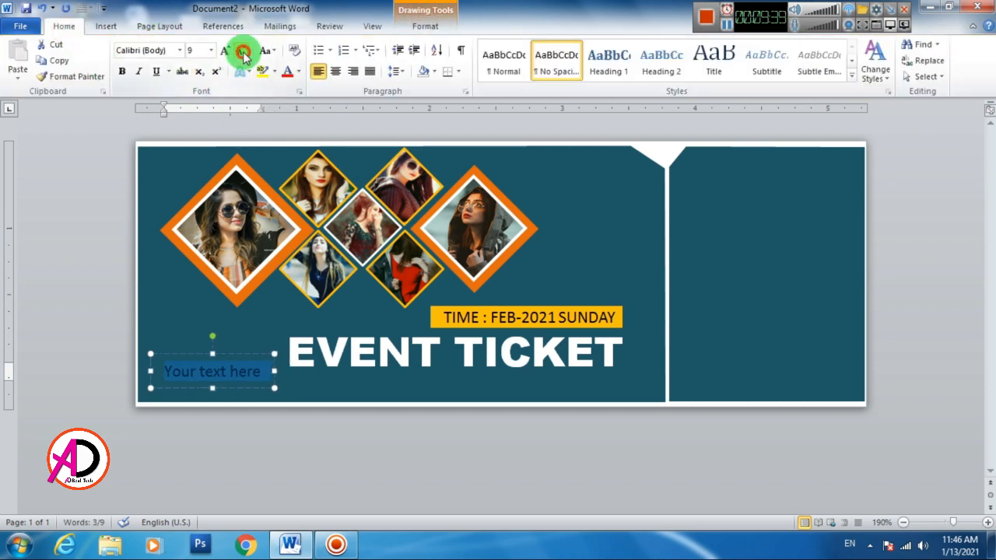
click(242, 52)
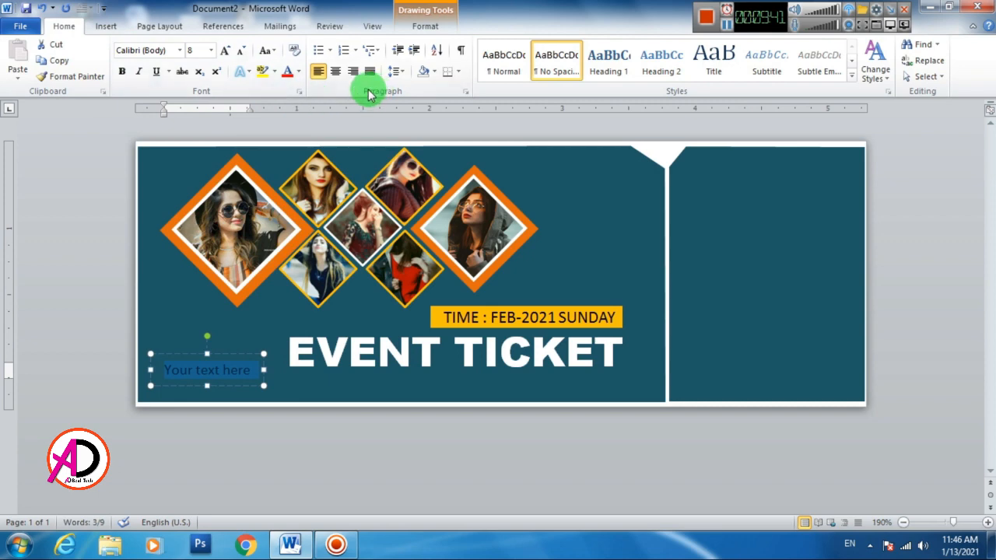
Replace the placeholder text with "12.12 2021" and, after a wide gap, "10.00 PM".
key(Delete)
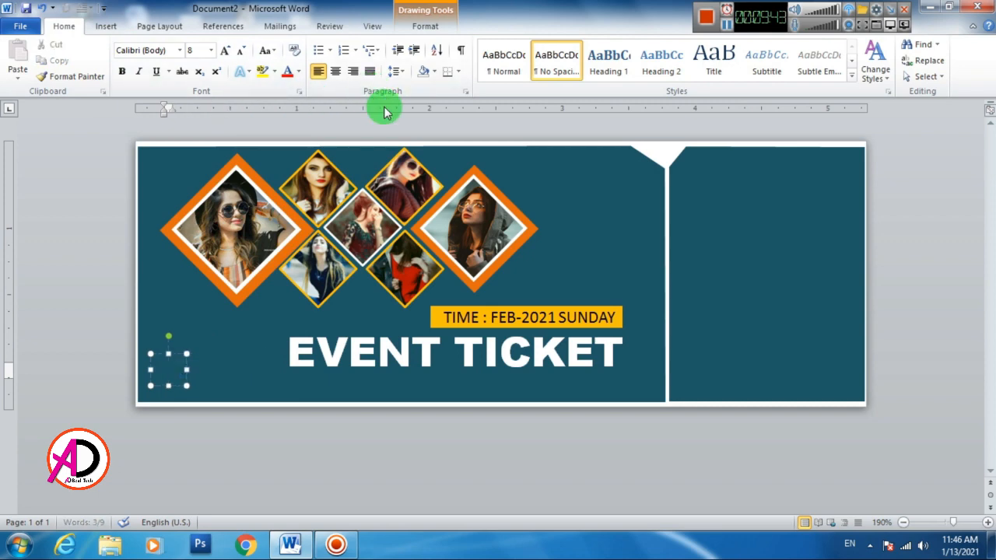
text(12.12)
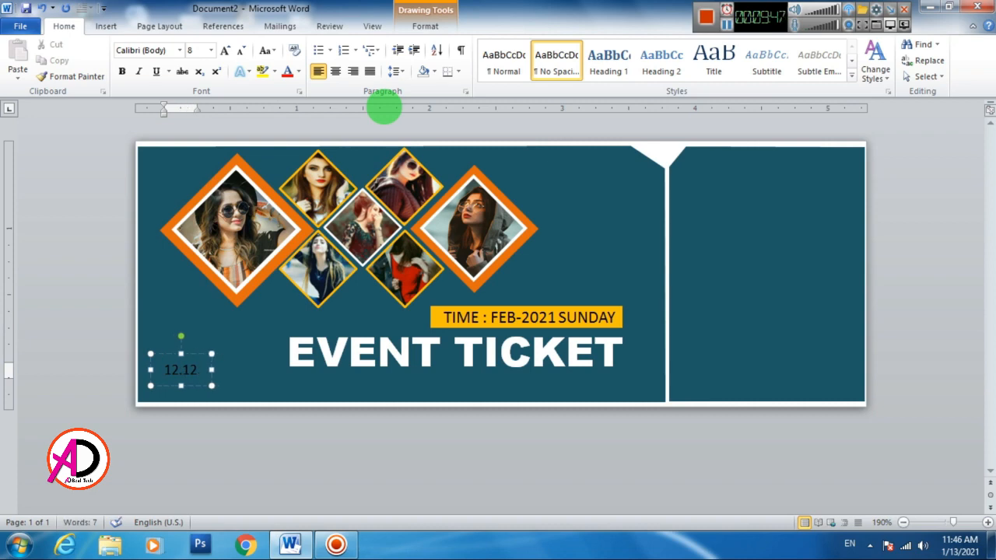
text( 202)
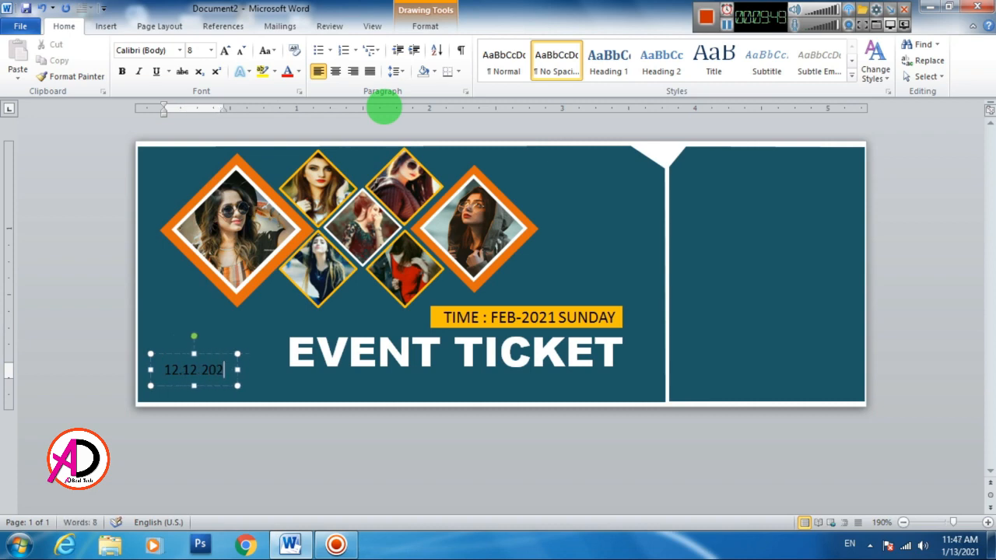
text(1)
drag(244, 369, 311, 369)
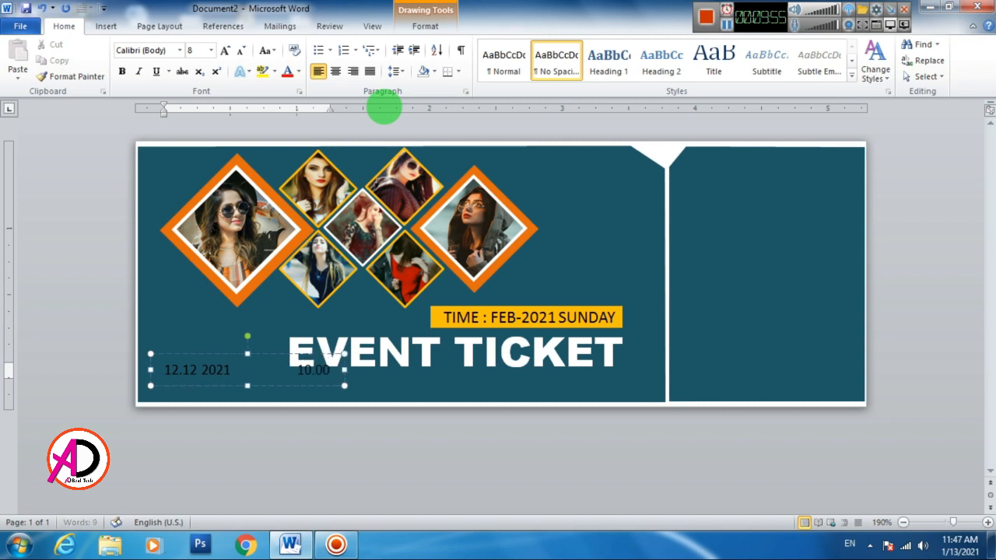
text(MM)
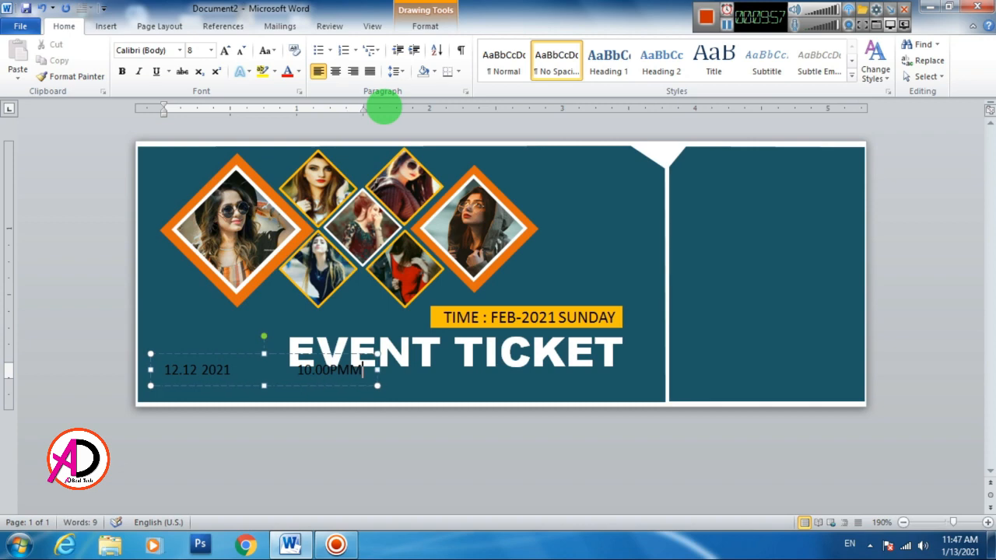
key(BackSpace)
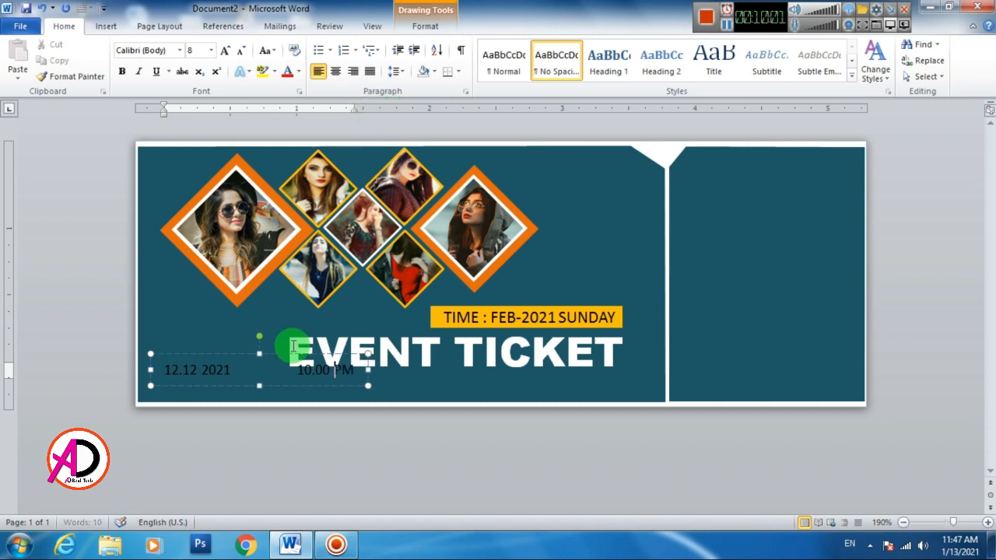
Delete the gap between the date and the time and reinsert it as tab spacing.
click(298, 372)
key(BackSpace)
key(BackSpace)
key(BackSpace)
key(BackSpace)
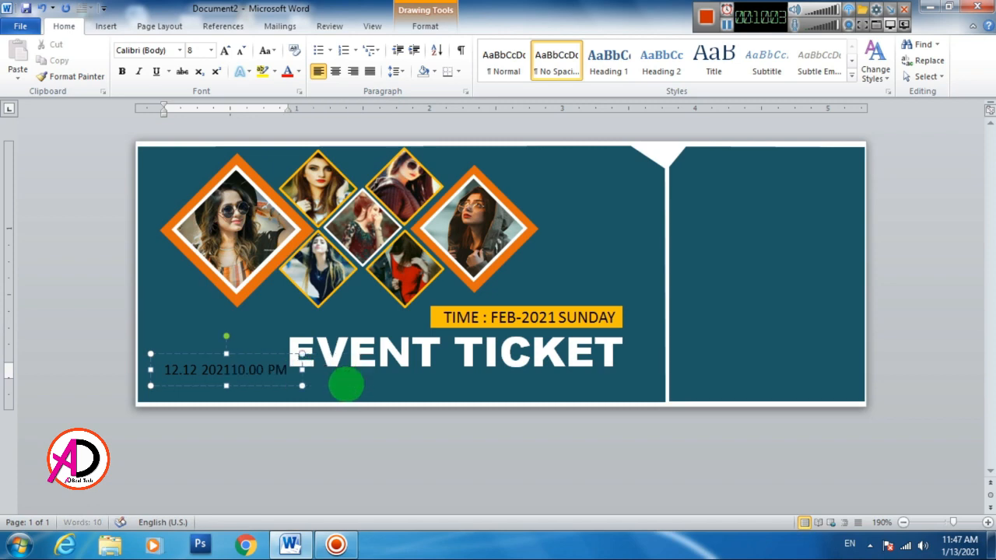
key(Tab)
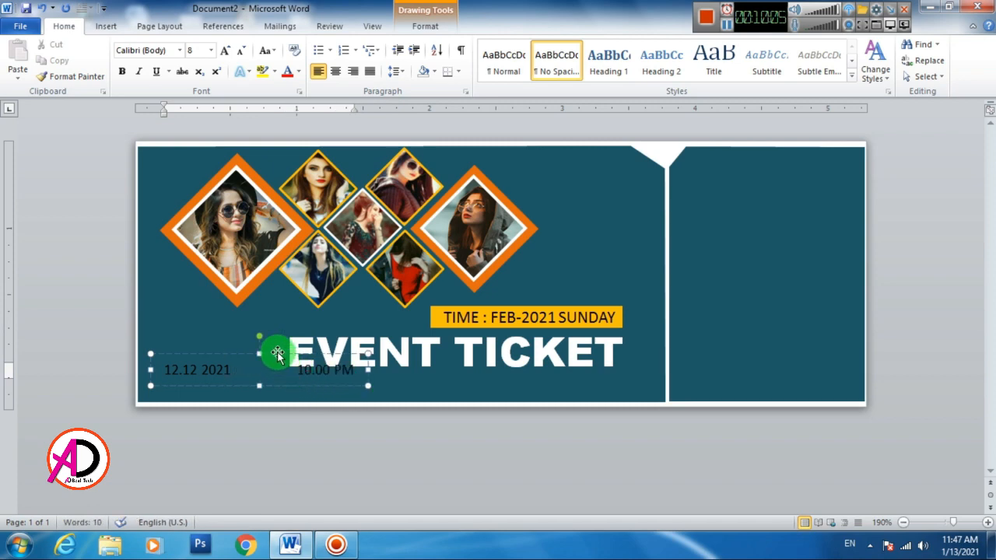
Move the date and time text closer to the banner's lower-left edge and color it white.
drag(278, 355, 302, 376)
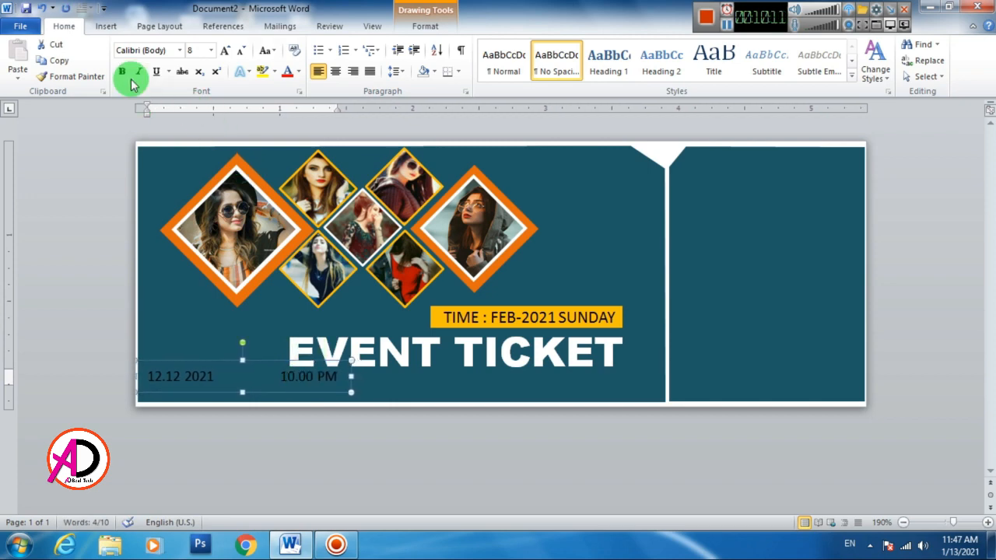
click(298, 71)
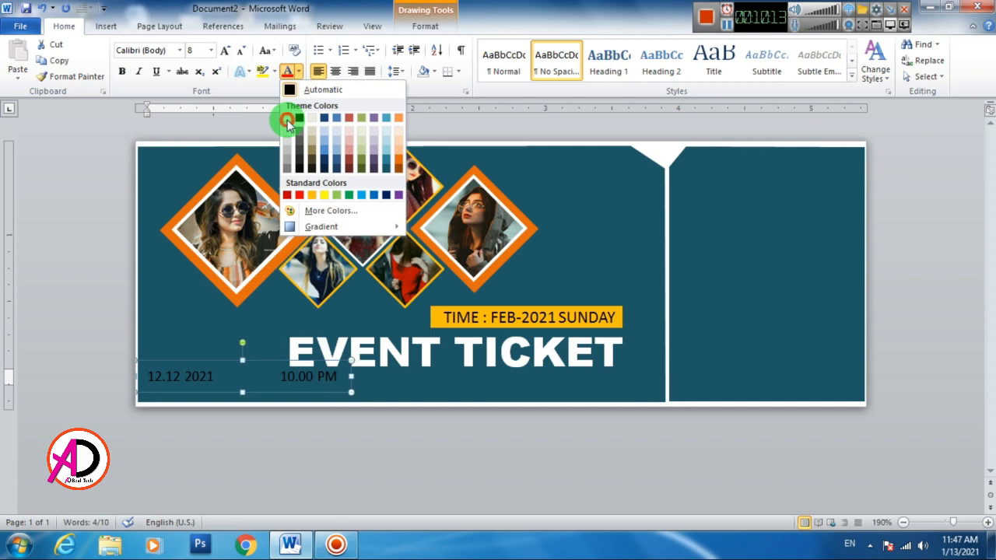
click(287, 118)
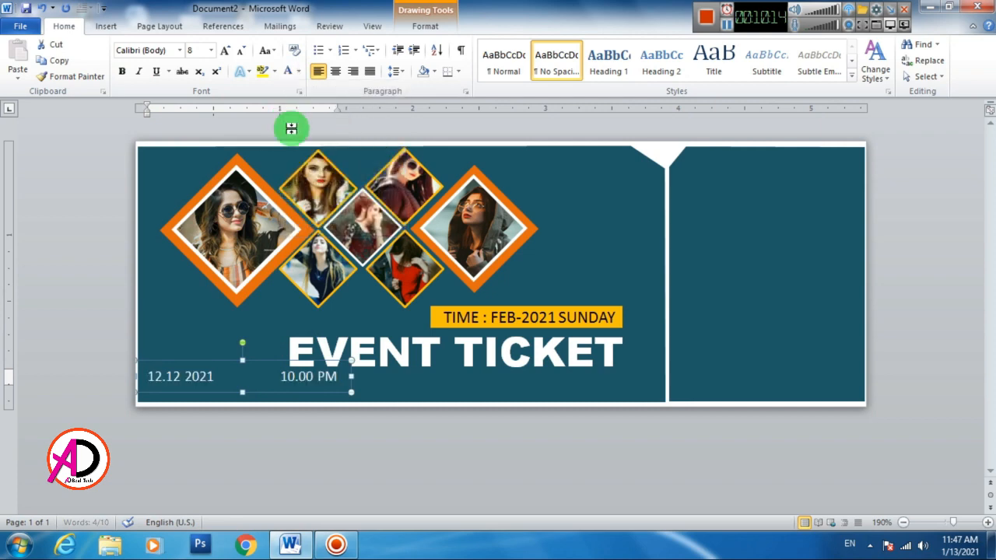
click(376, 449)
click(306, 379)
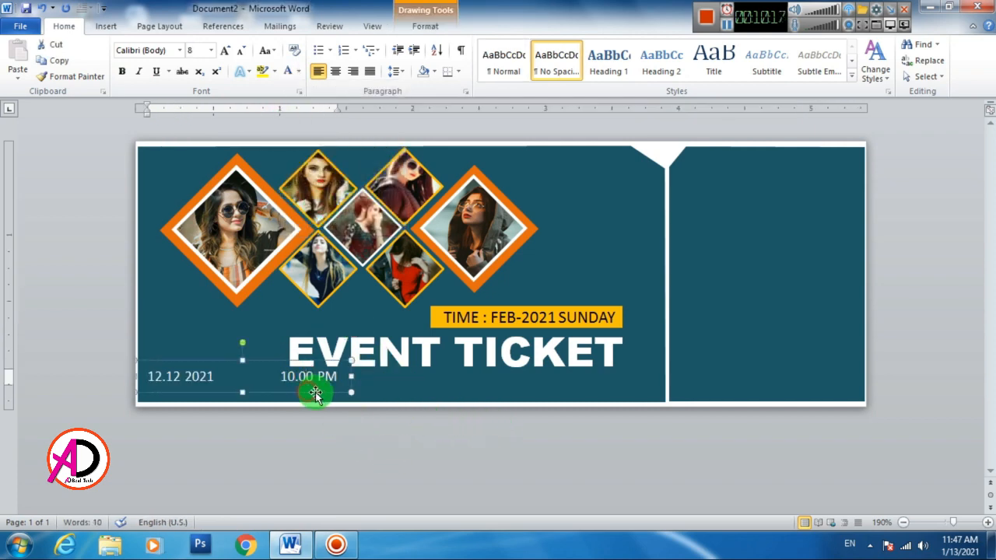
drag(314, 394, 318, 398)
click(402, 460)
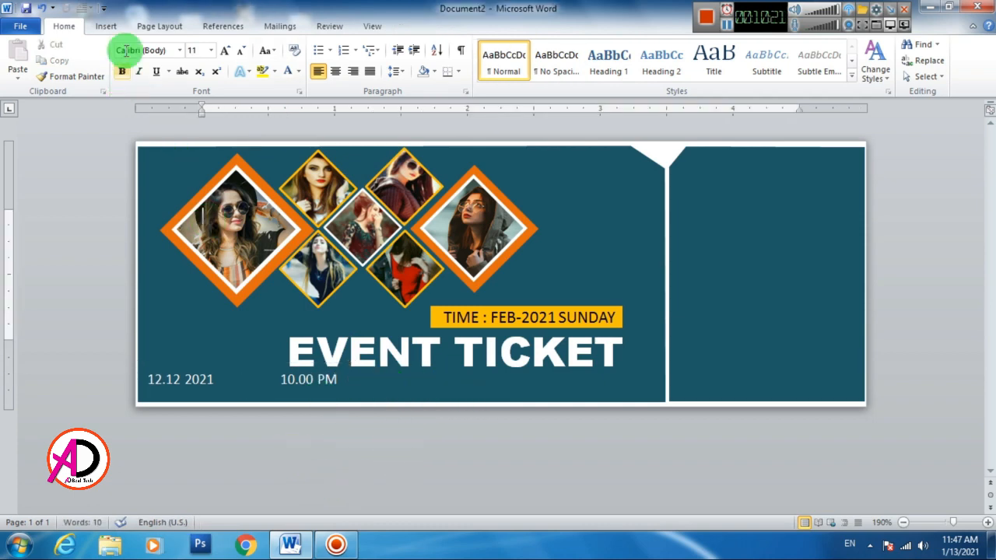
Draw a rectangle about 1.74" wide and 0.23" high below the EVENT TICKET title's second word and fill it white.
click(107, 25)
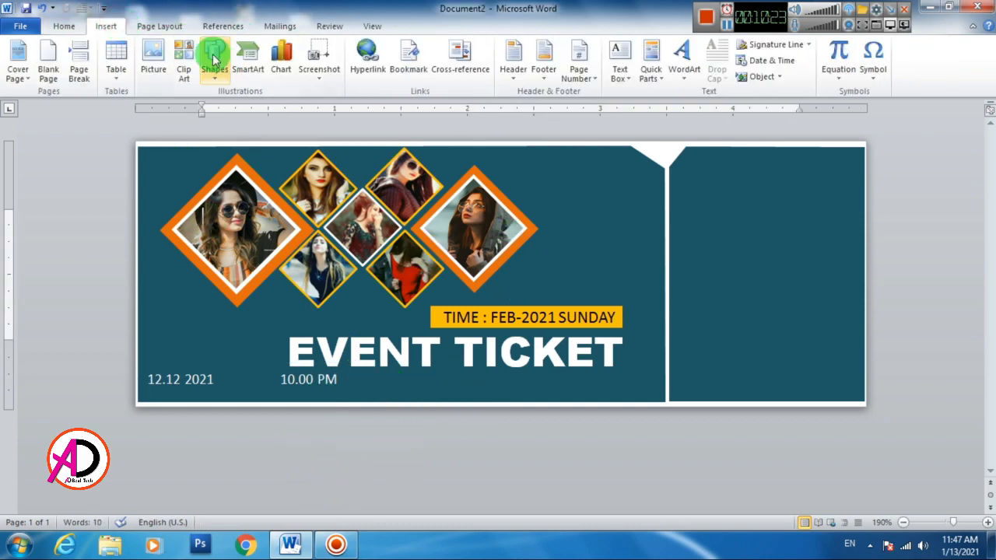
click(215, 60)
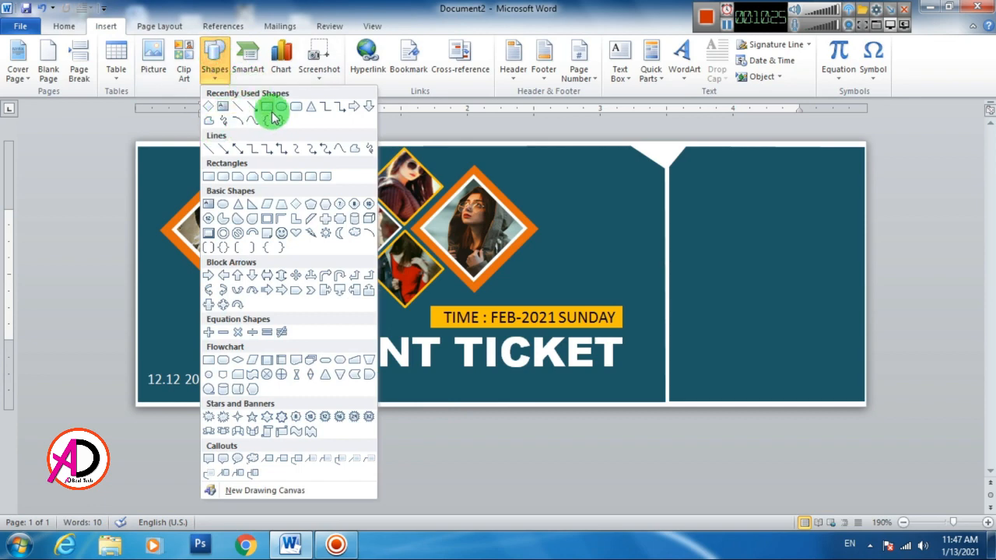
click(271, 112)
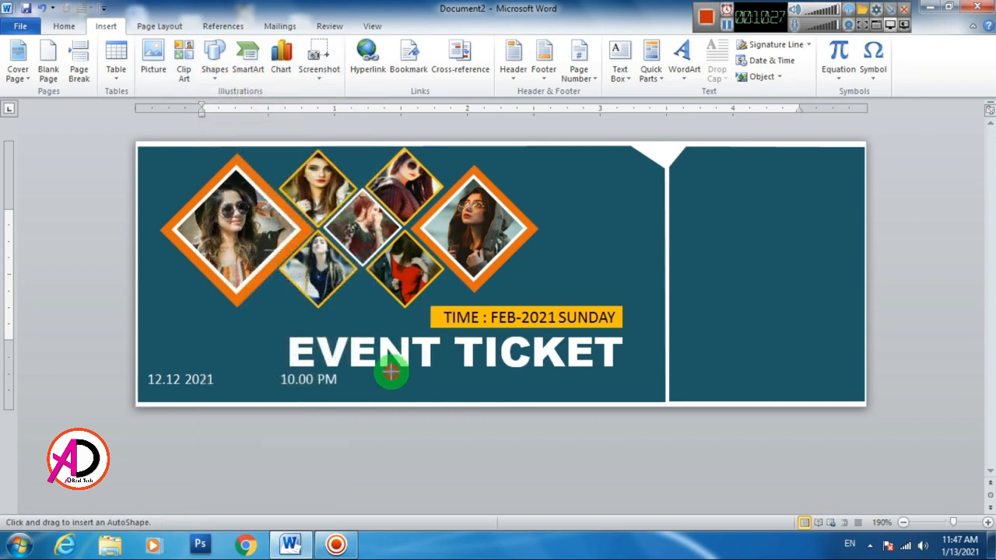
drag(391, 373, 623, 402)
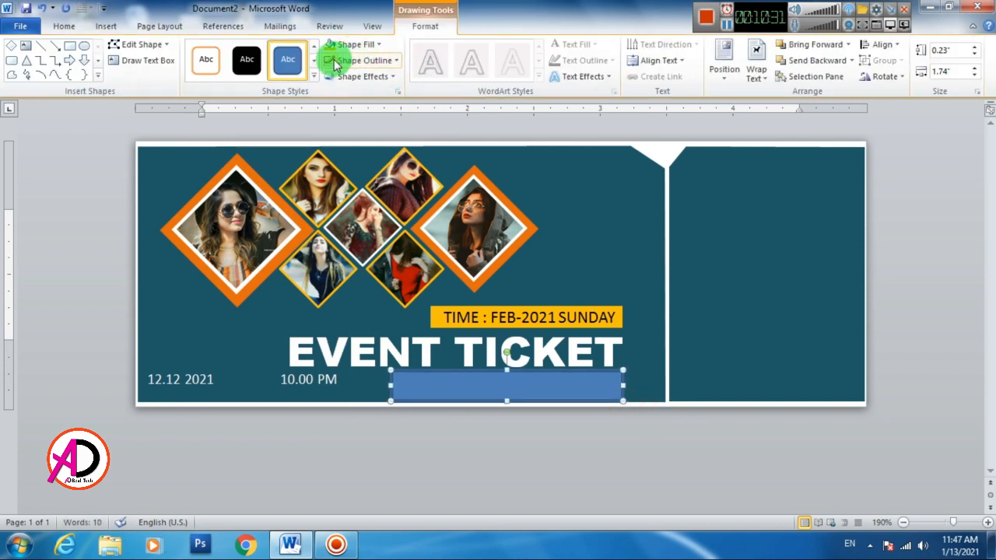
click(351, 45)
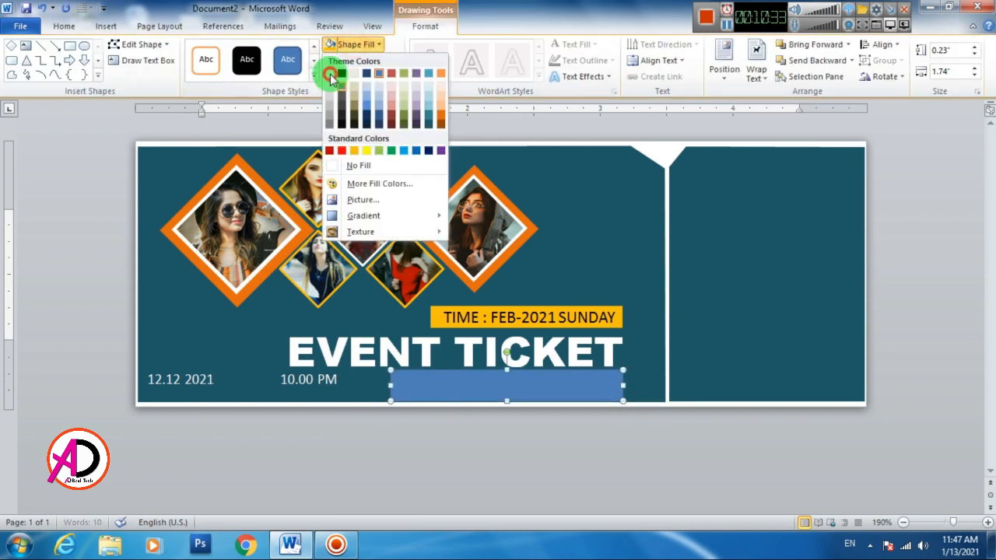
click(330, 74)
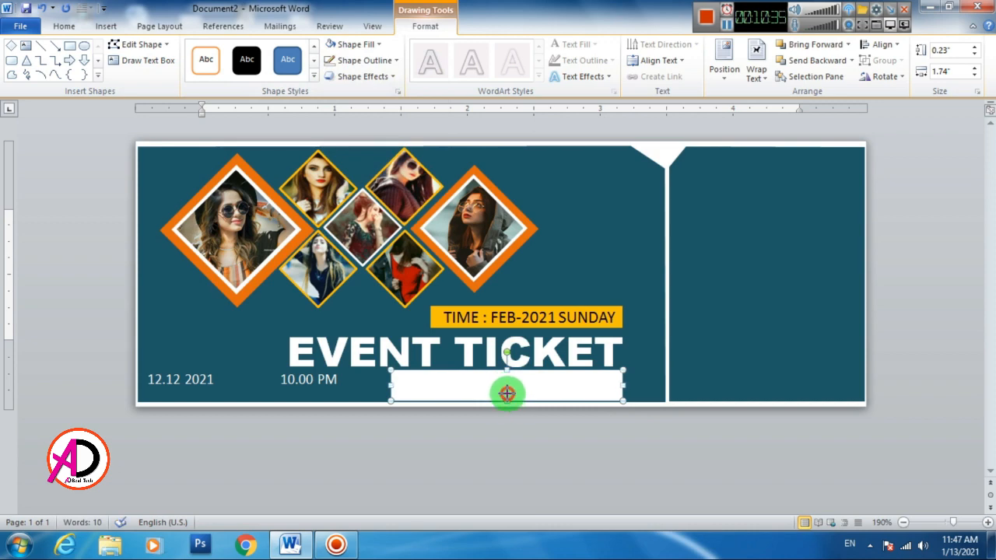
Reduce the white rectangle's height to about 0.19" and nudge it slightly down, away from the title.
drag(507, 392, 507, 395)
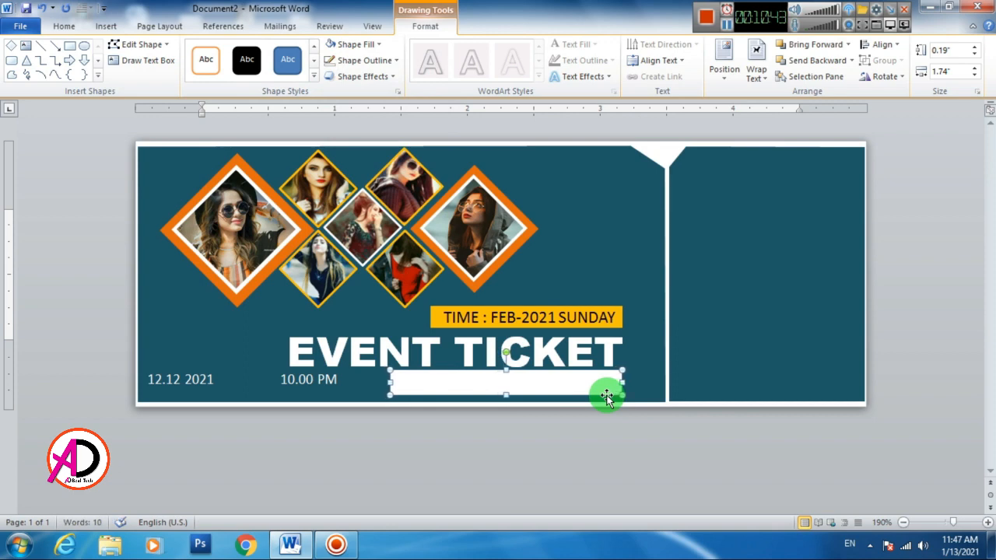
key(Down)
key(Down)
key(Down)
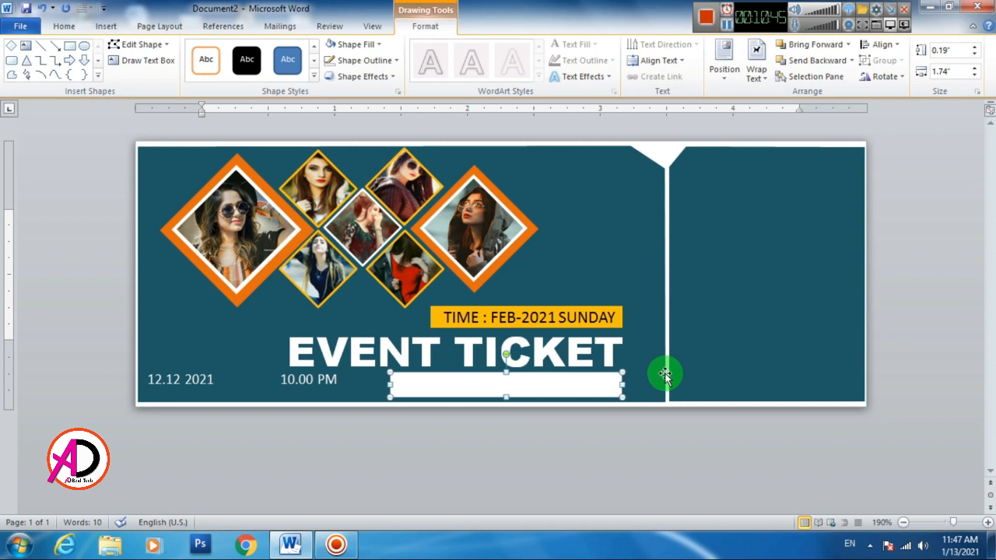
click(913, 346)
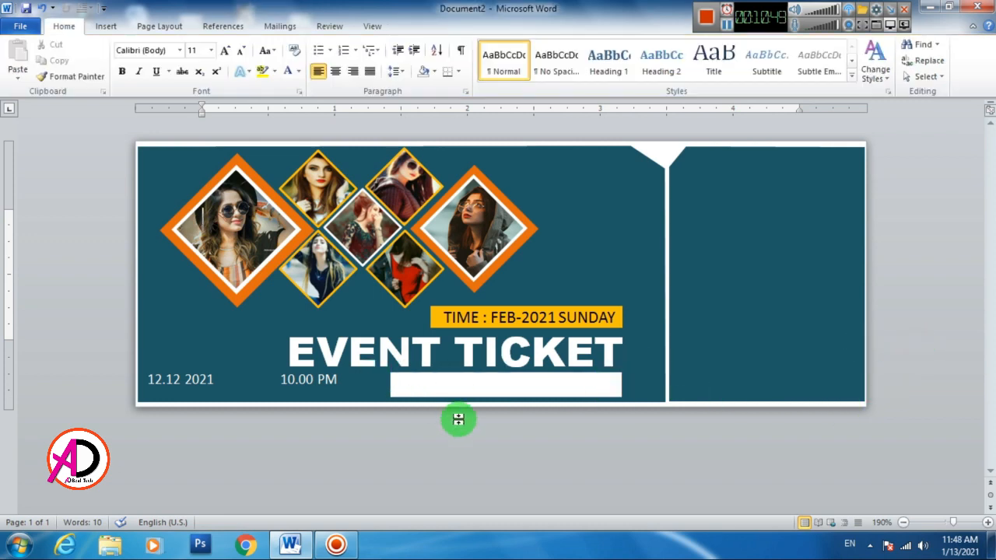
Shorten the white bar from its left end, keeping its right end aligned with the title.
click(426, 387)
drag(391, 384, 415, 387)
click(582, 477)
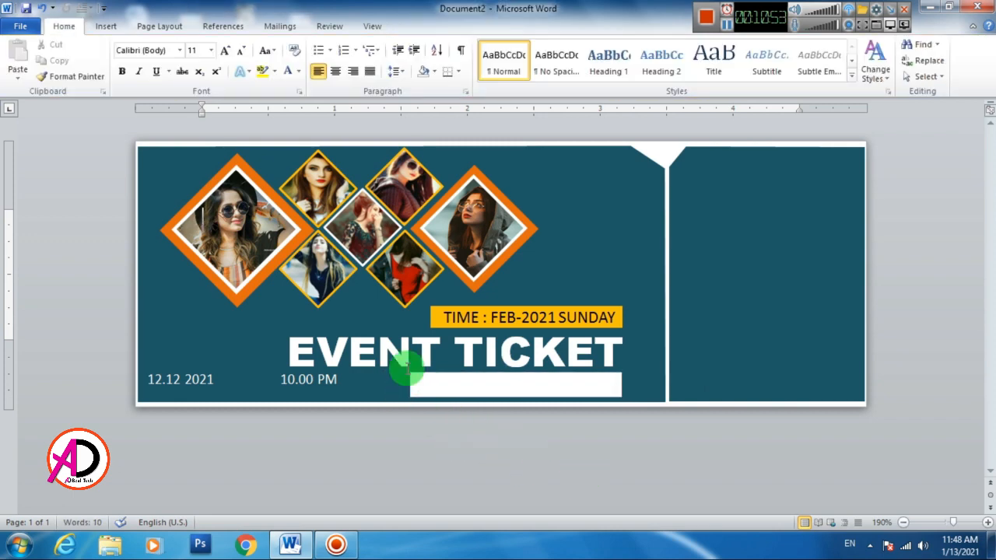
Insert a WordArt text with the No Spacing style and place it across the ticket's vertical divider line.
click(106, 26)
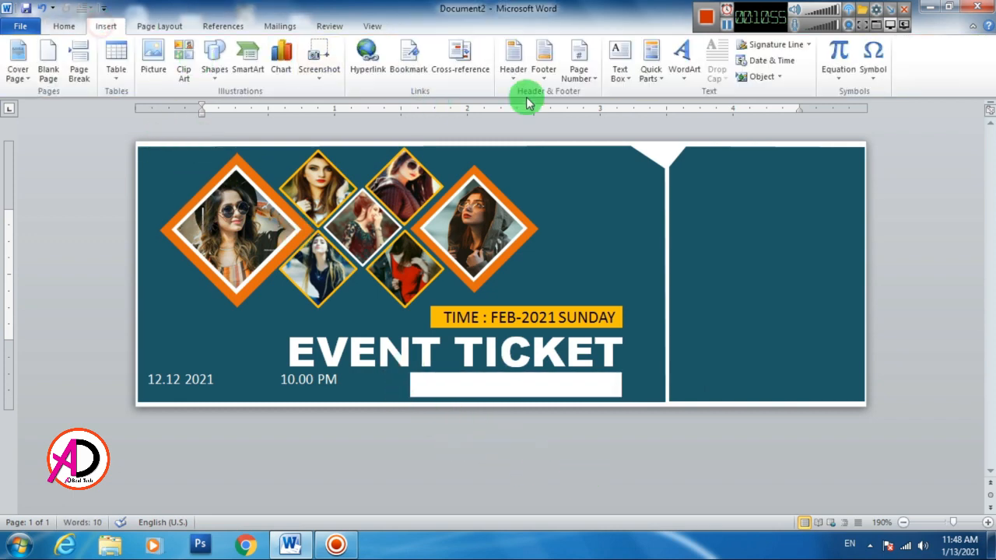
click(684, 59)
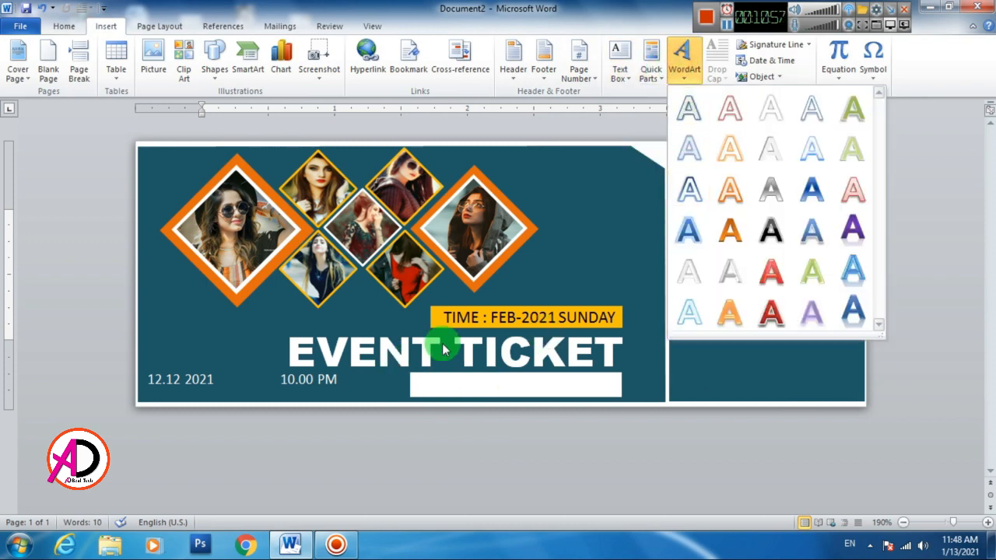
click(691, 122)
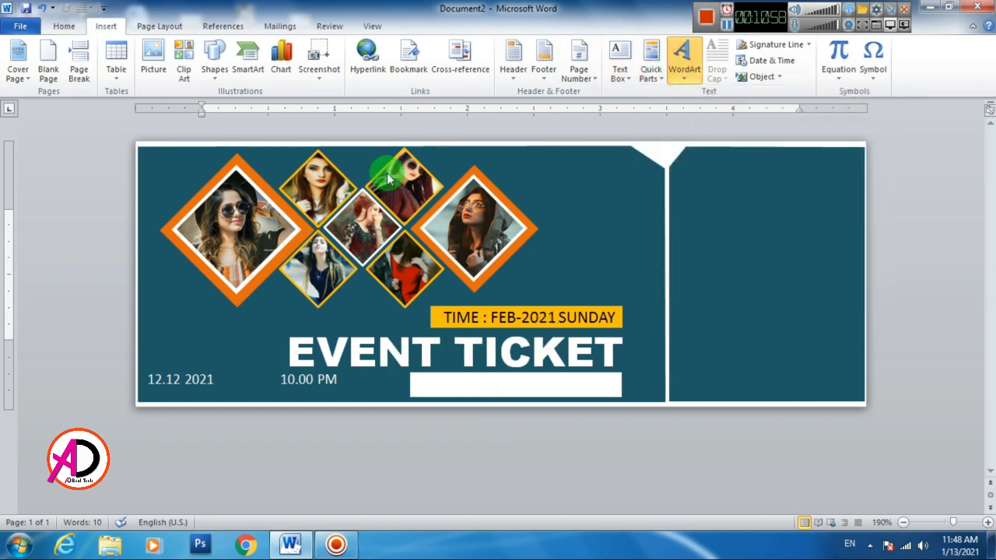
click(62, 25)
click(555, 70)
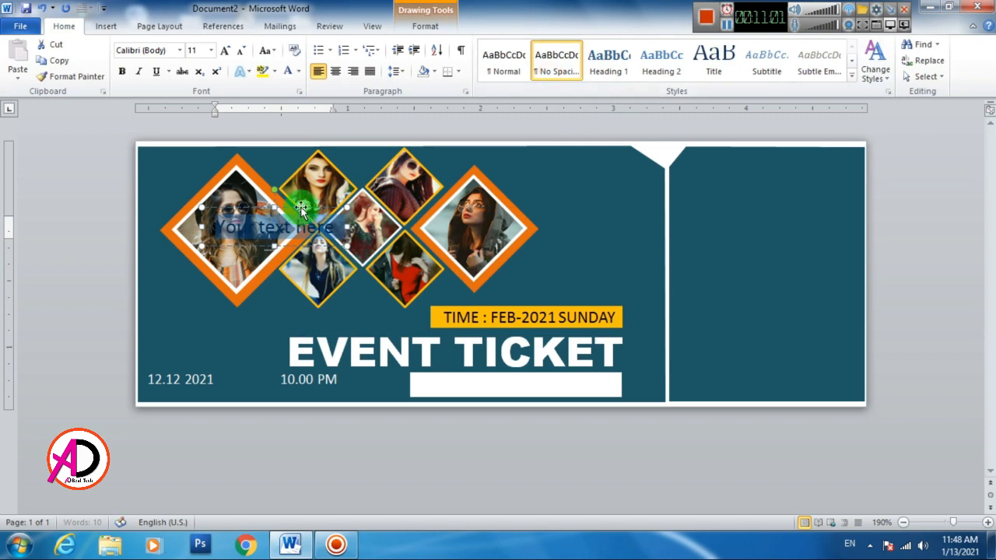
drag(302, 208, 679, 273)
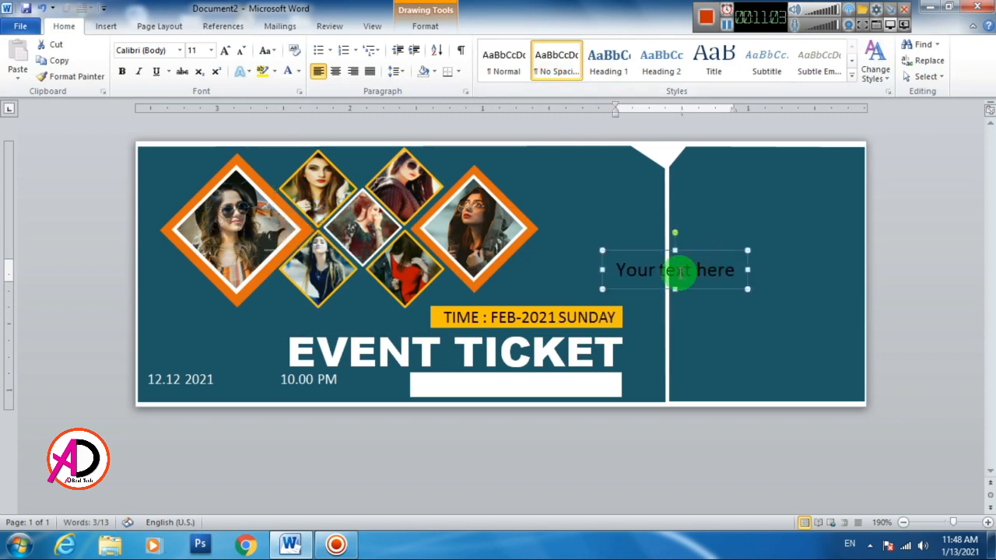
Replace the placeholder text with the two performers' names, each prefixed with "DJ.", and make the line bold.
key(ctrl+a)
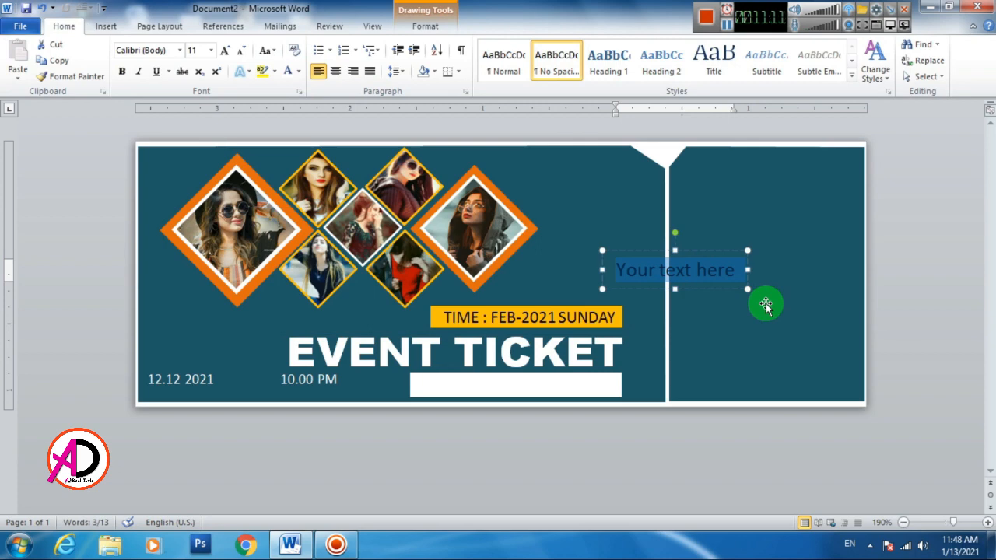
text(DJ)
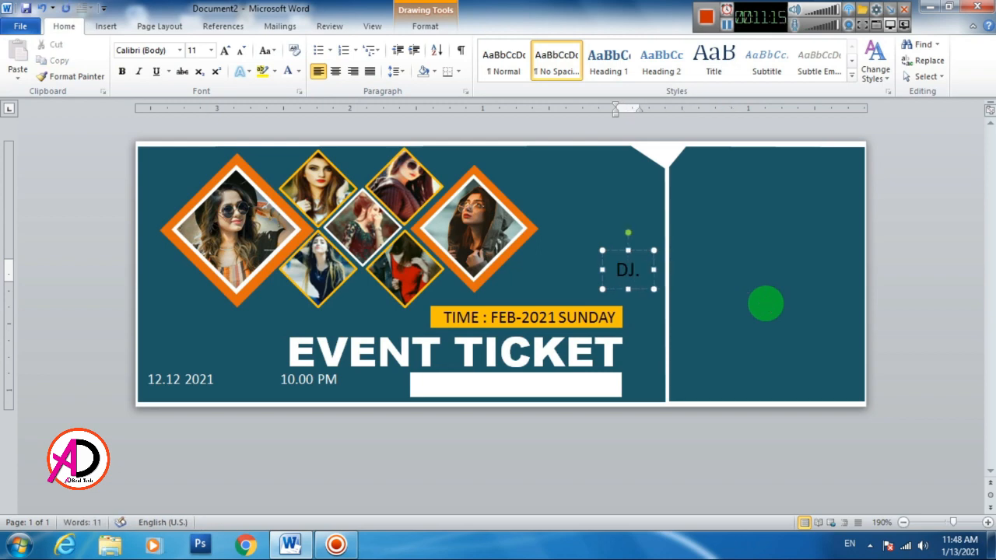
text(.JACCU)
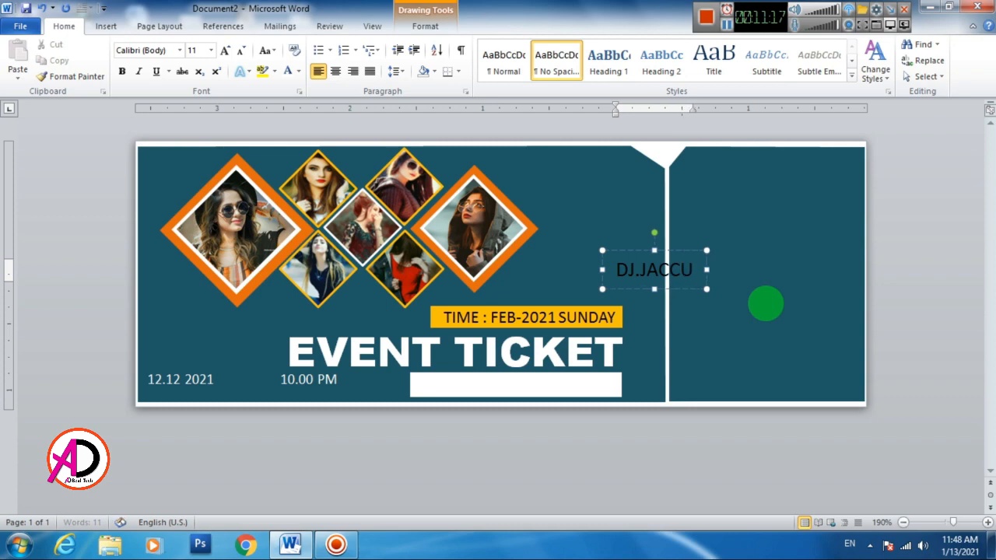
text(LIN)
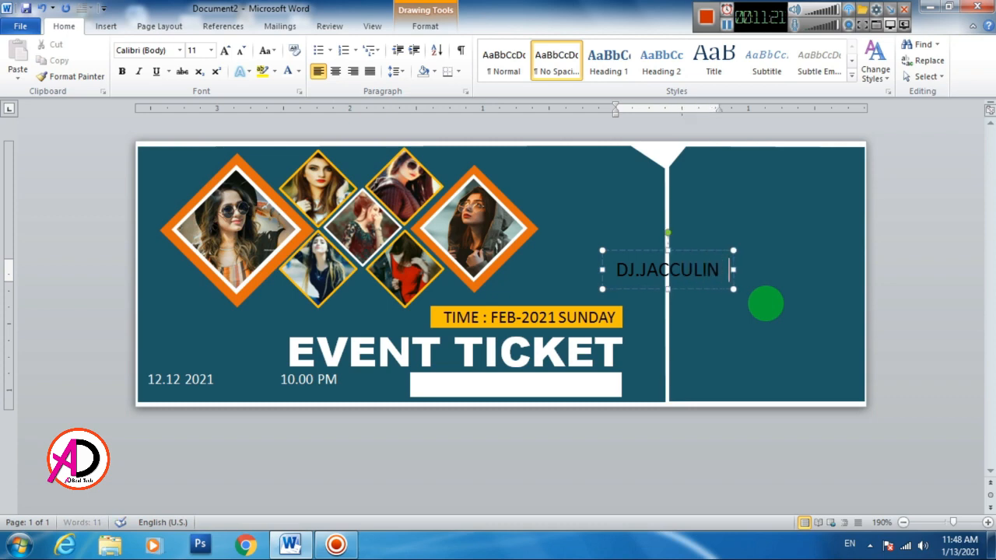
text(  DJ)
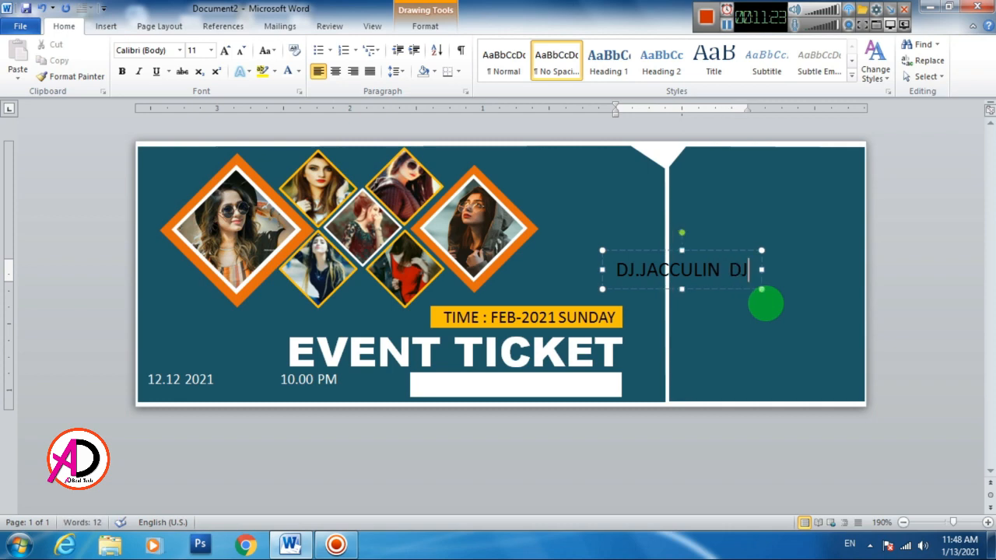
text(.MARIA)
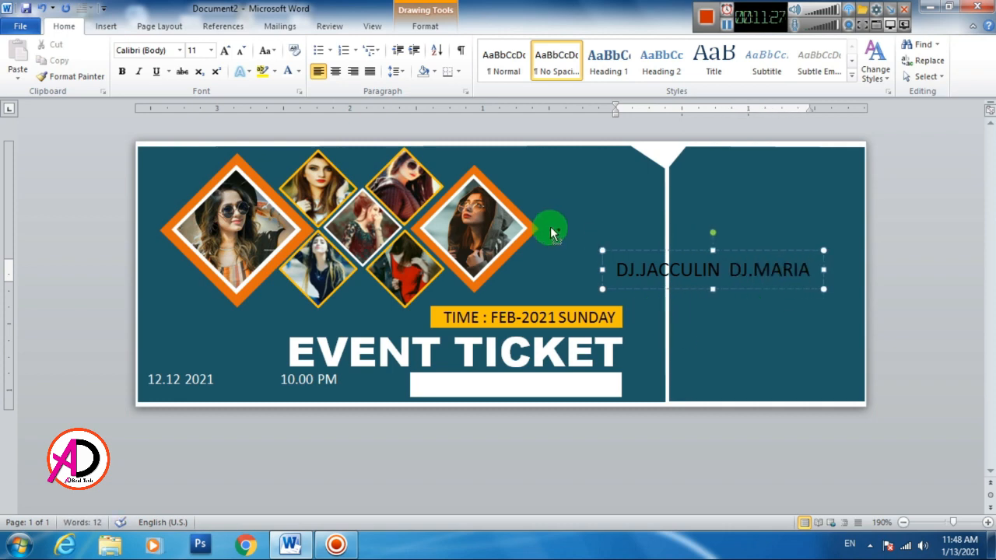
key(ctrl+a)
click(122, 71)
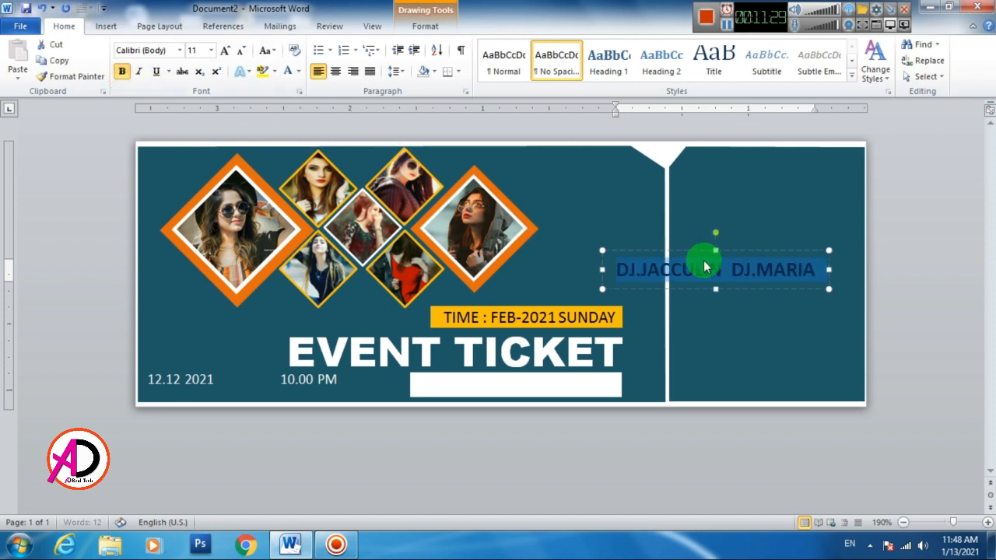
Move the DJ names onto the white bar below the title and nudge them up and right to center them.
mouse_move(497, 376)
mouse_down()
mouse_move(481, 389)
mouse_move(490, 371)
mouse_up()
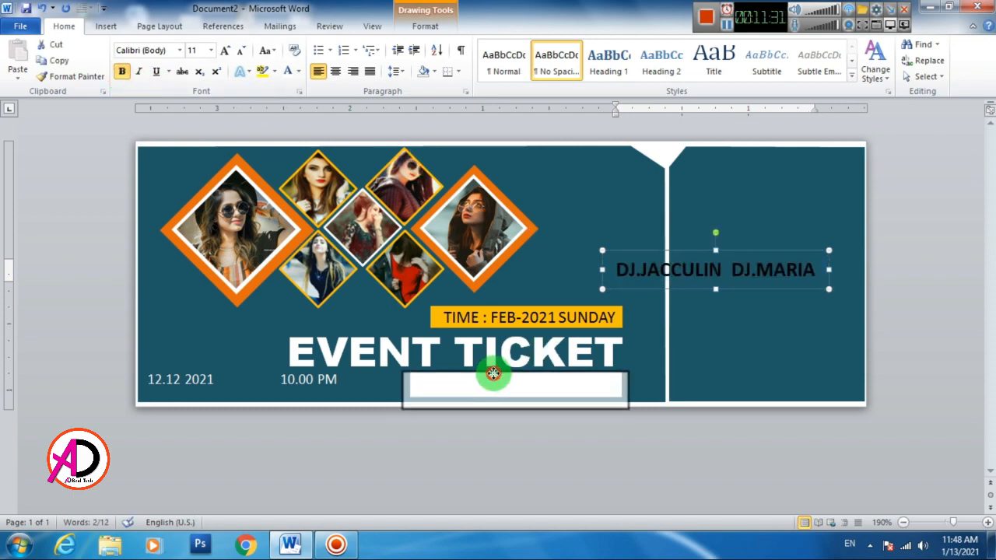
key(ctrl+Up)
key(ctrl+Up)
key(ctrl+Up)
key(ctrl+Up)
key(ctrl+Up)
key(ctrl+Up)
key(ctrl+Up)
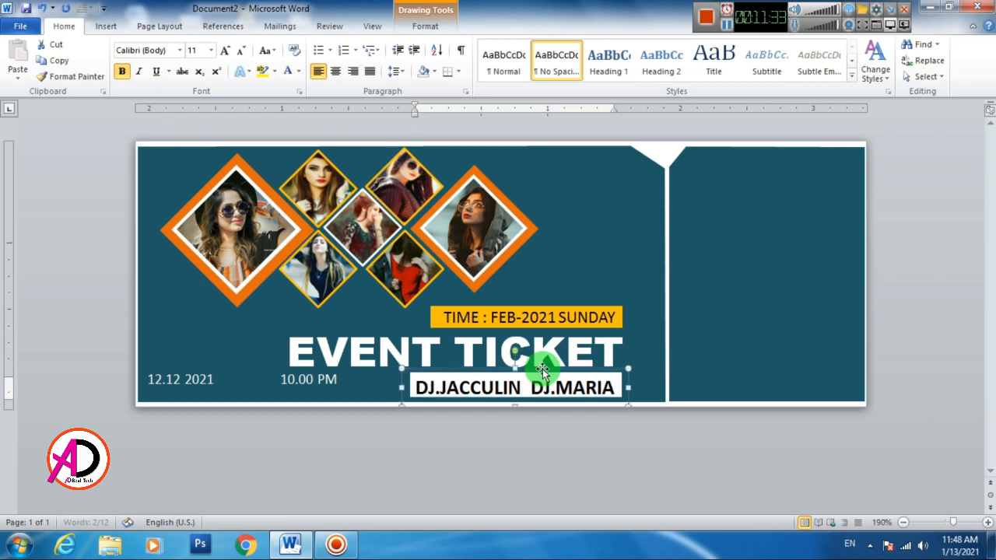
key(ctrl+Right)
key(ctrl+Right)
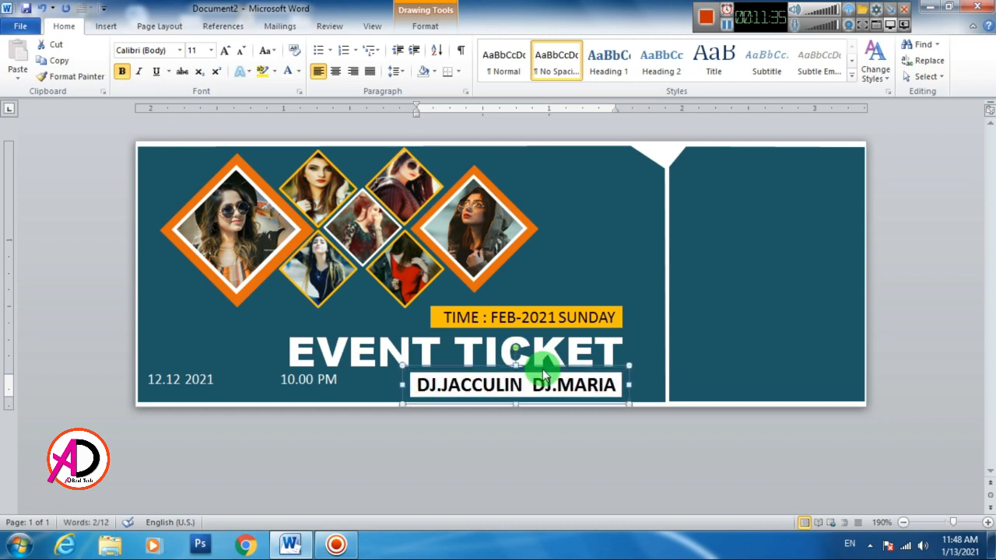
click(708, 445)
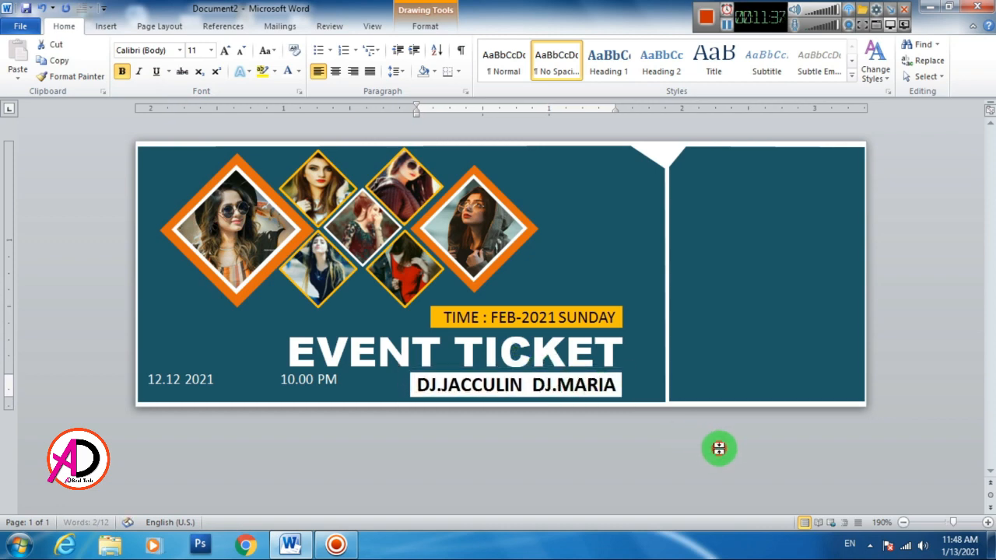
Make the date and time text bold and shorten the gap between the date and the time.
click(235, 380)
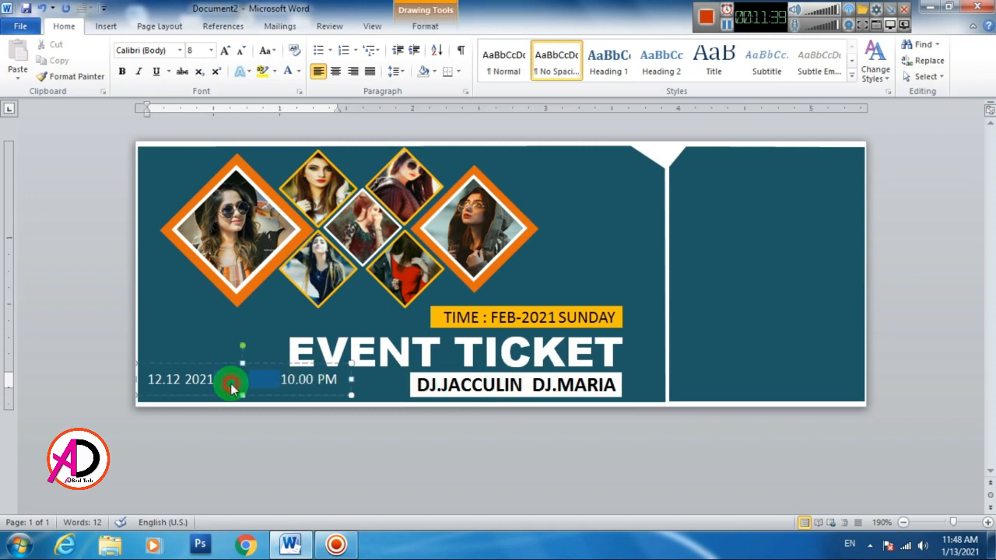
click(121, 71)
click(286, 379)
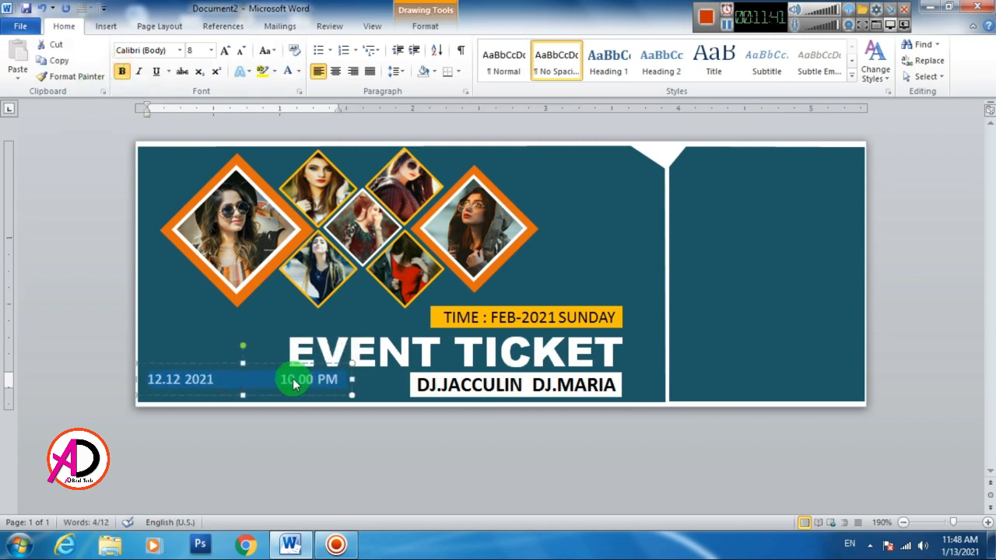
key(BackSpace)
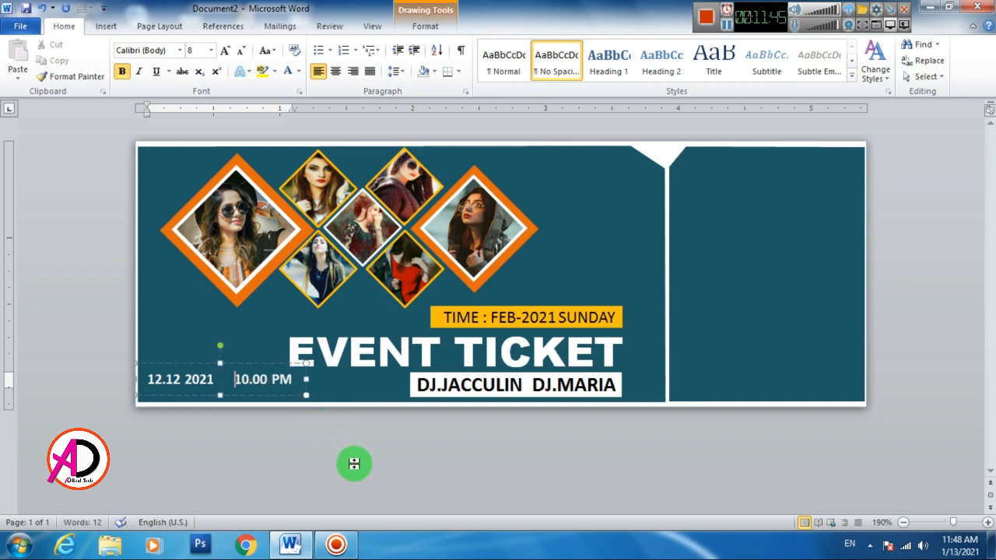
click(381, 499)
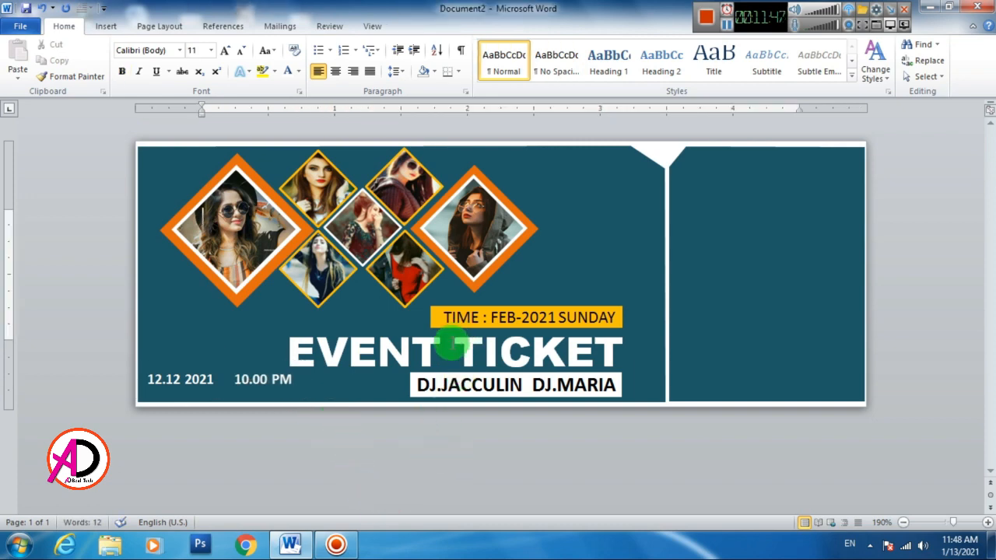
Duplicate the DJ names text to the top of the ticket's right stub and change the copy to "VALENTINE".
click(472, 384)
drag(475, 367, 771, 189)
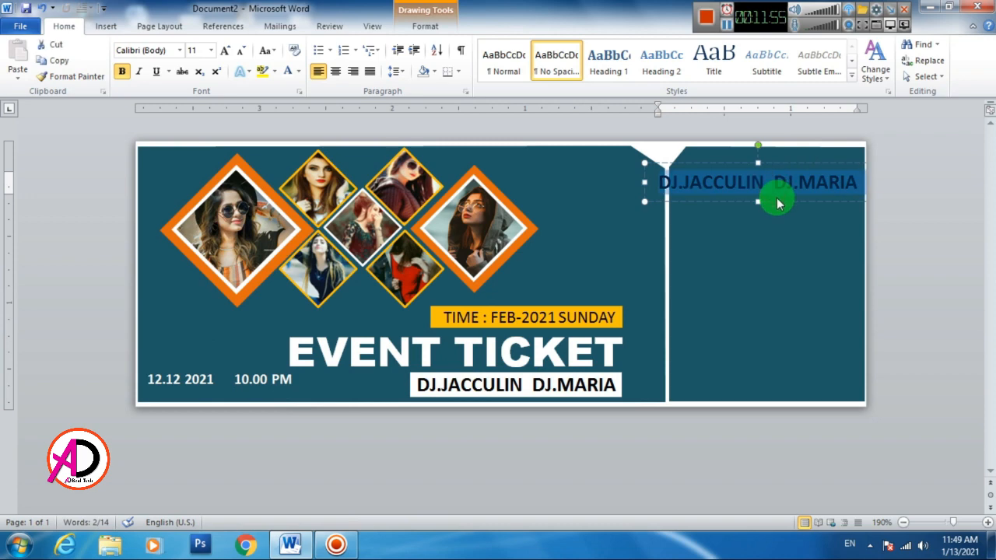
key(BackSpace)
text(VALENTI)
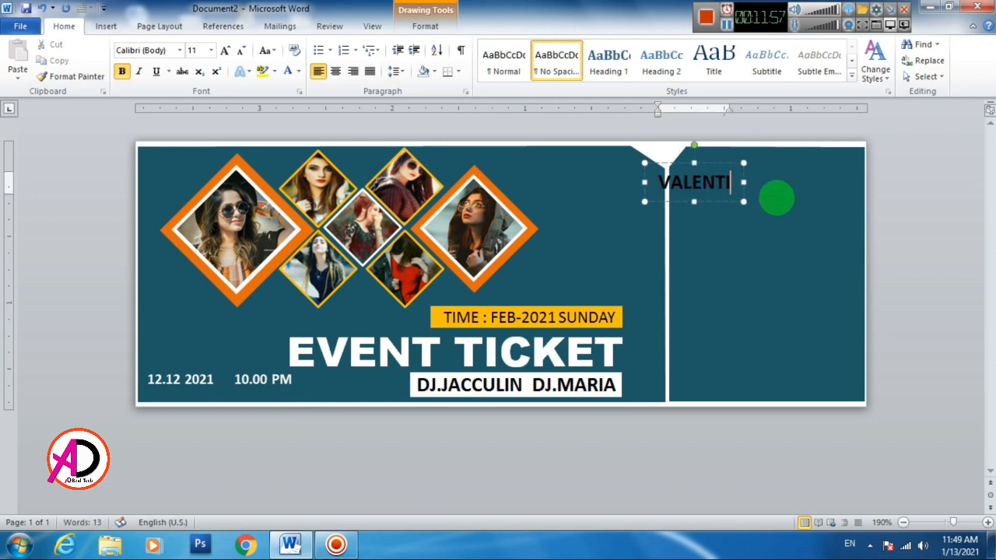
text(NE)
Increase the VALENTINE text to 14 pt and center it near the top edge of the stub.
key(ctrl+a)
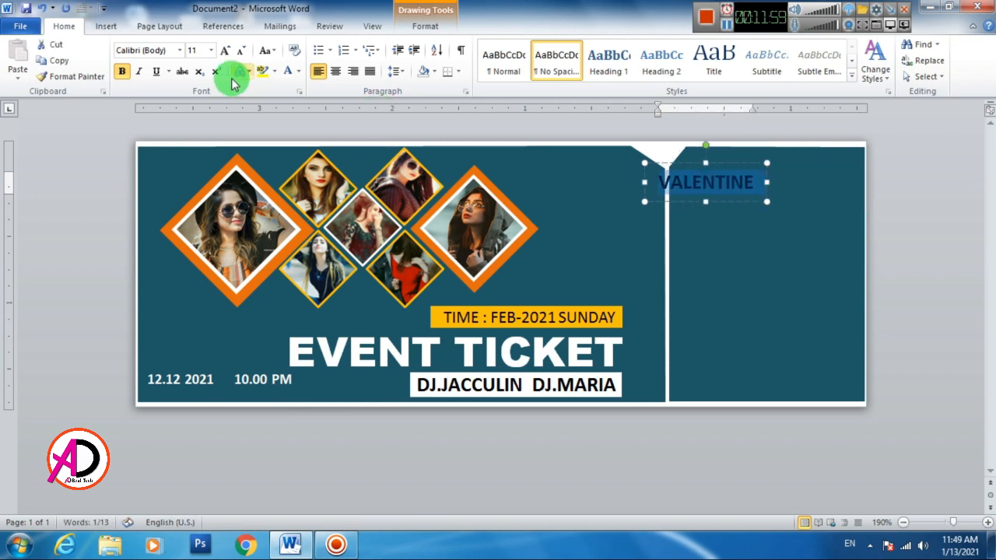
click(224, 50)
click(224, 50)
drag(690, 165, 749, 151)
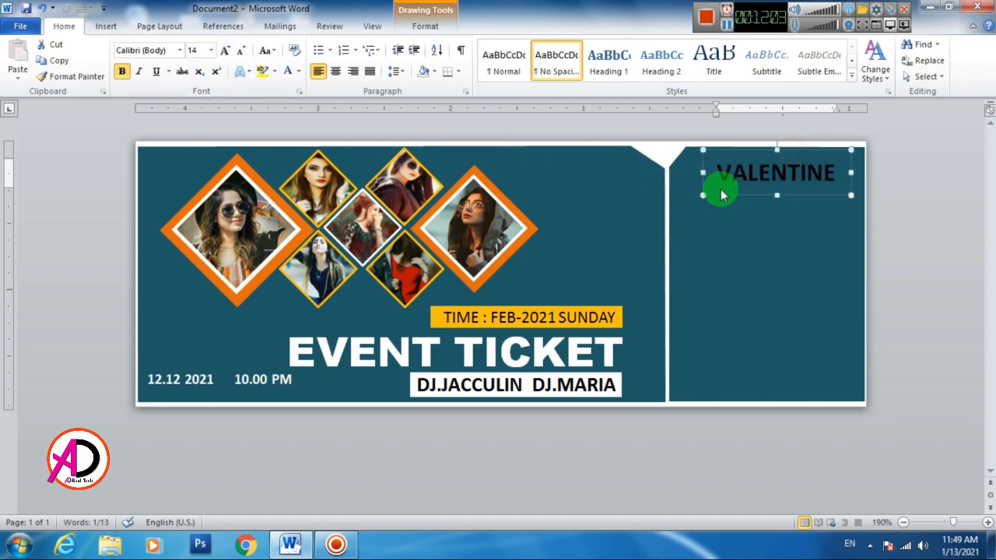
drag(722, 197, 720, 194)
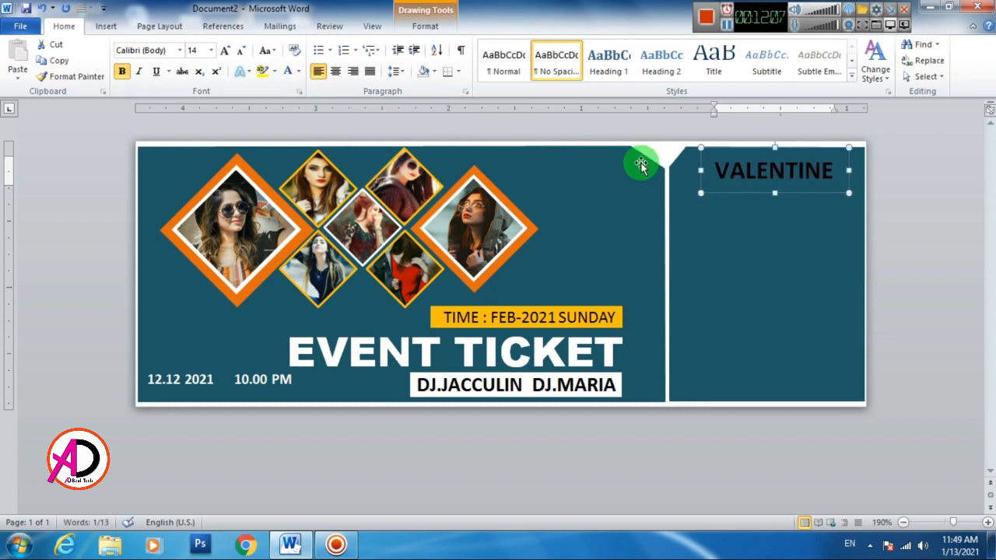
Color the VALENTINE text white and place a duplicate of it just below on the ticket stub.
click(288, 71)
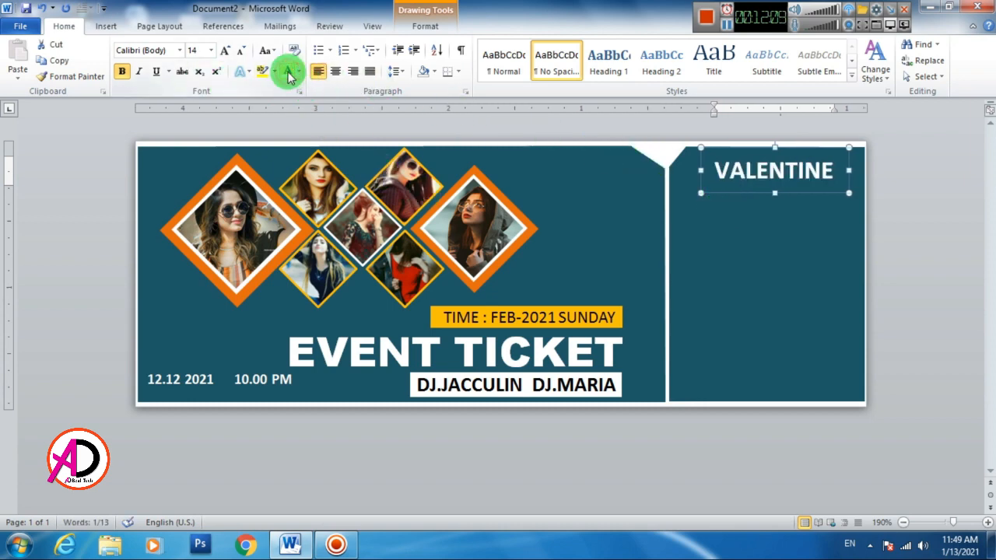
click(902, 220)
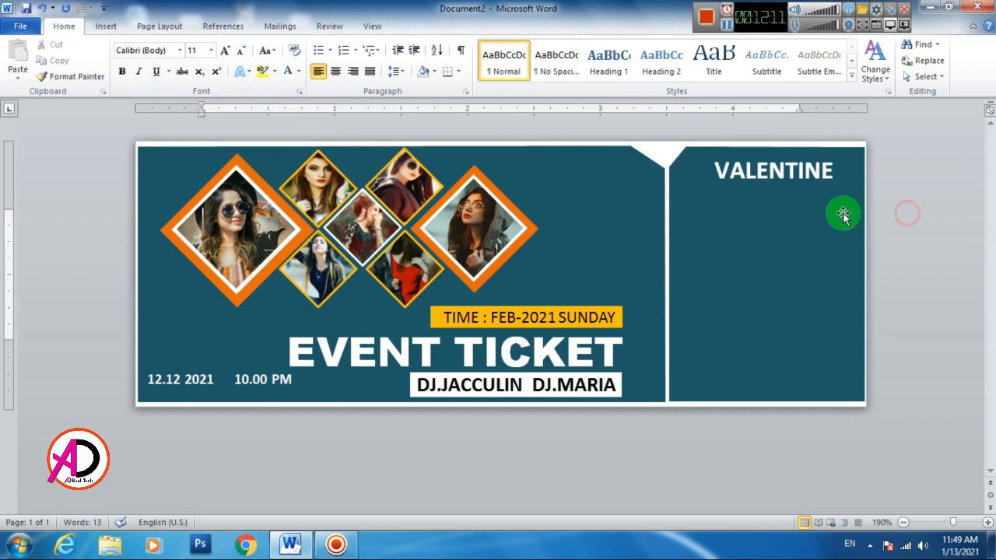
click(747, 179)
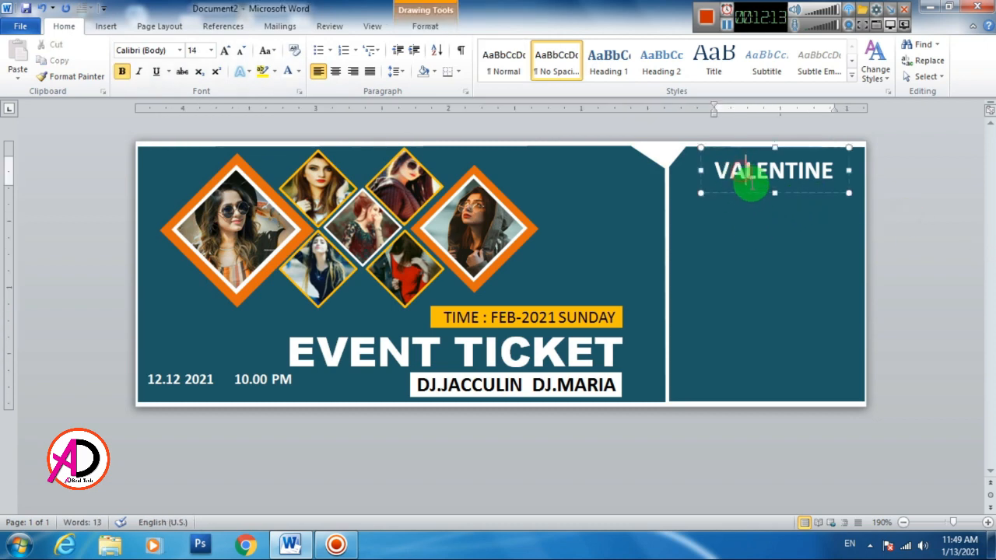
click(754, 193)
key(ctrl+d)
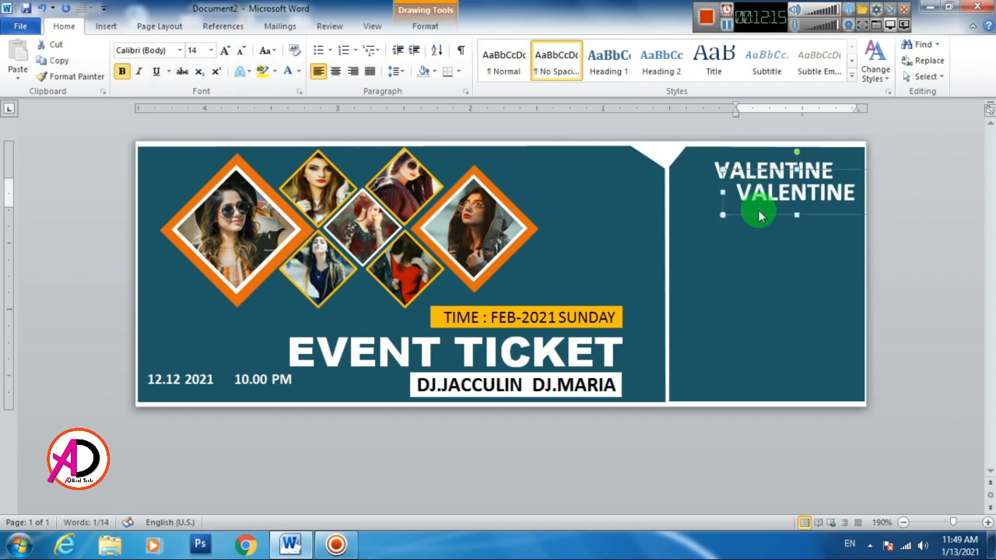
drag(759, 214, 737, 241)
Change the copied VALENTINE text to "DJ PARTY" and reduce it to 11 pt.
double_click(803, 243)
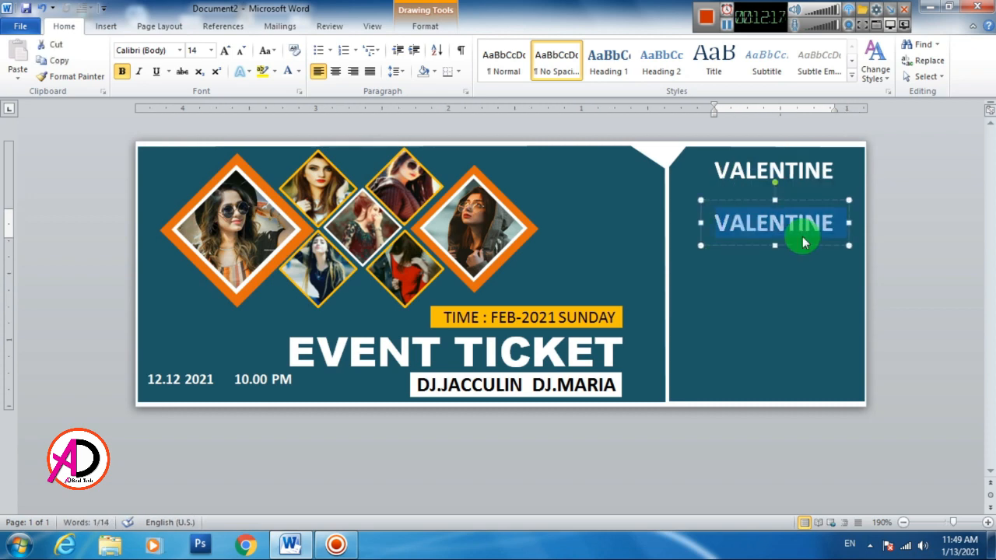
text(DJ PART)
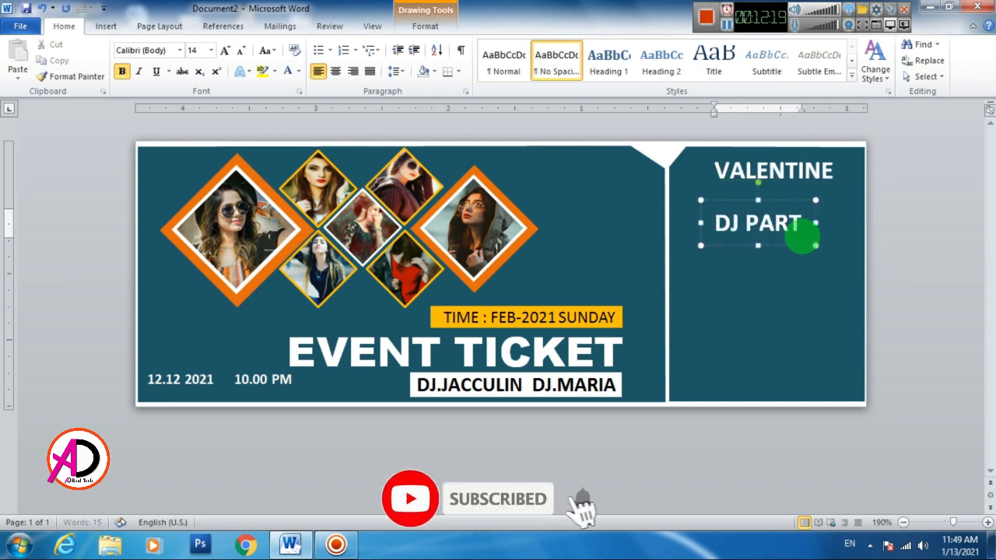
text(Y)
key(ctrl+a)
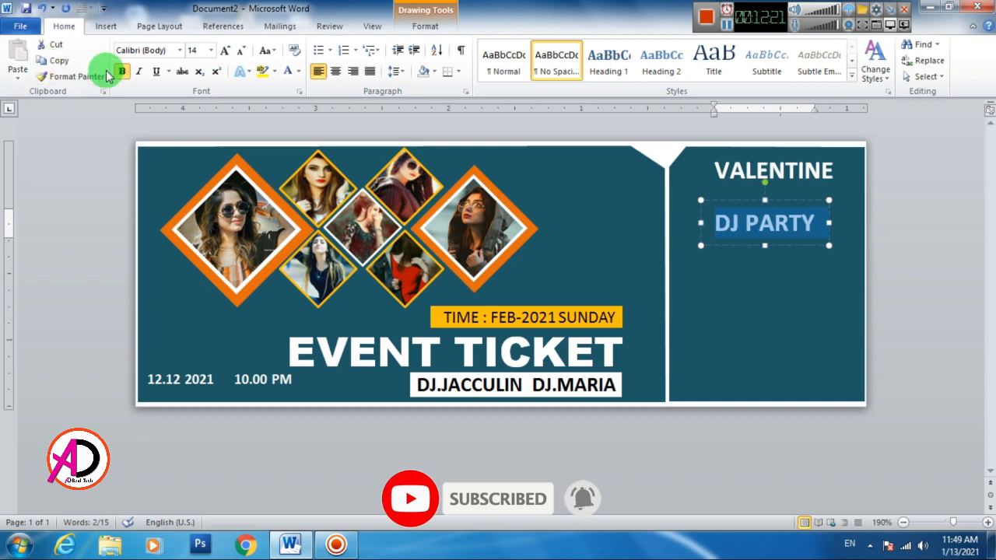
click(243, 51)
click(242, 51)
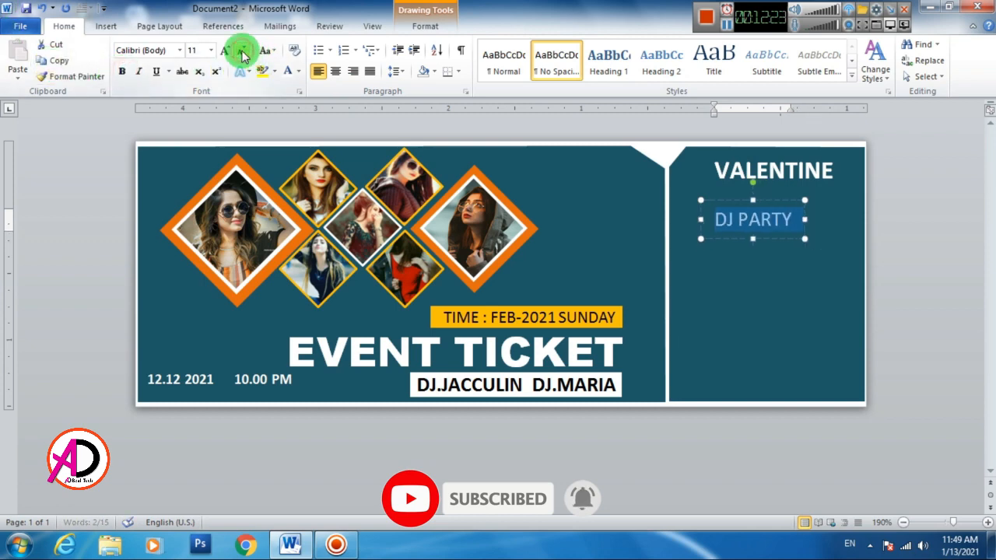
Enlarge VALENTINE to 18 pt and nudge its text box left and up to center it at the top of the stub.
double_click(755, 169)
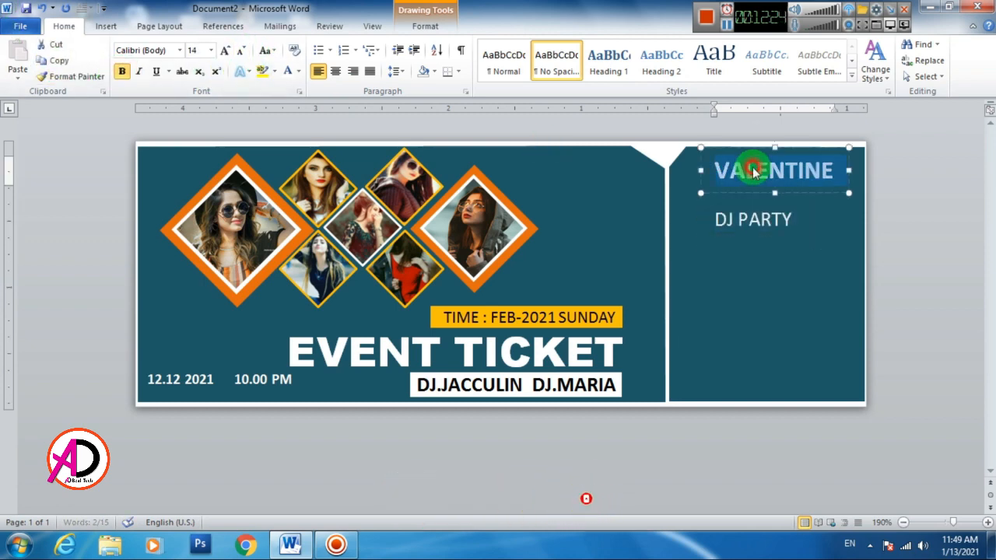
click(223, 49)
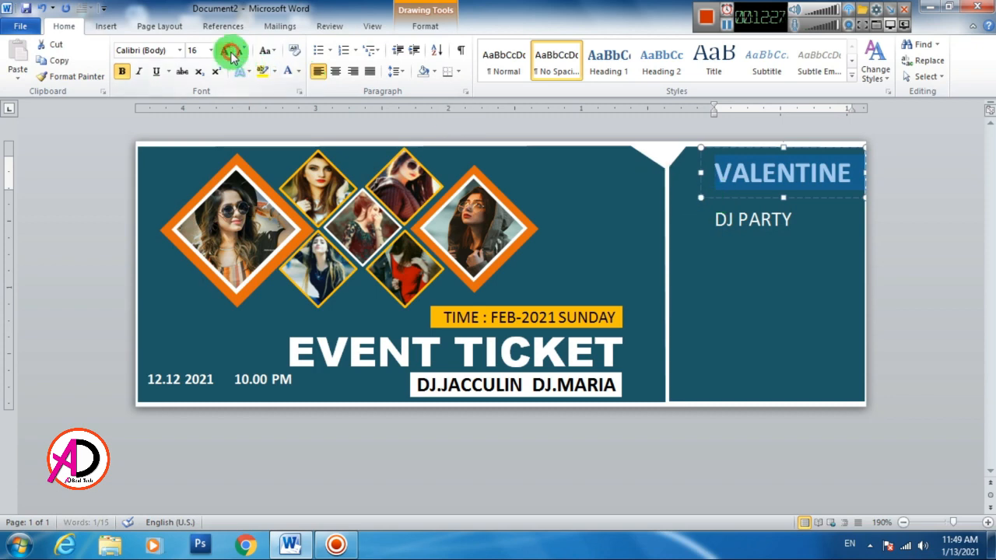
click(231, 53)
drag(717, 213, 709, 207)
key(ctrl+Left)
key(ctrl+Left)
key(ctrl+Left)
key(ctrl+Left)
key(ctrl+Left)
key(ctrl+Left)
key(ctrl+Left)
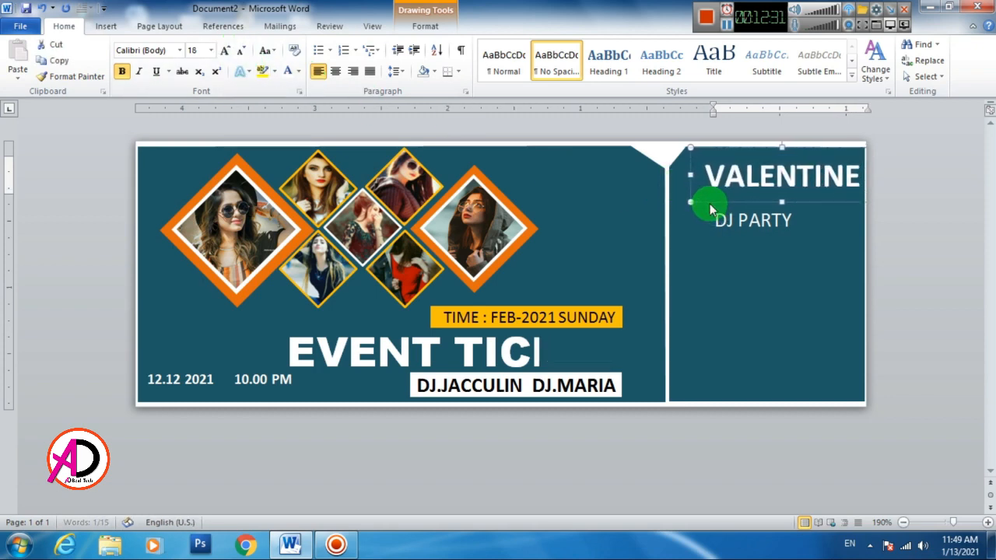
key(ctrl+Up)
key(ctrl+Up)
key(ctrl+Up)
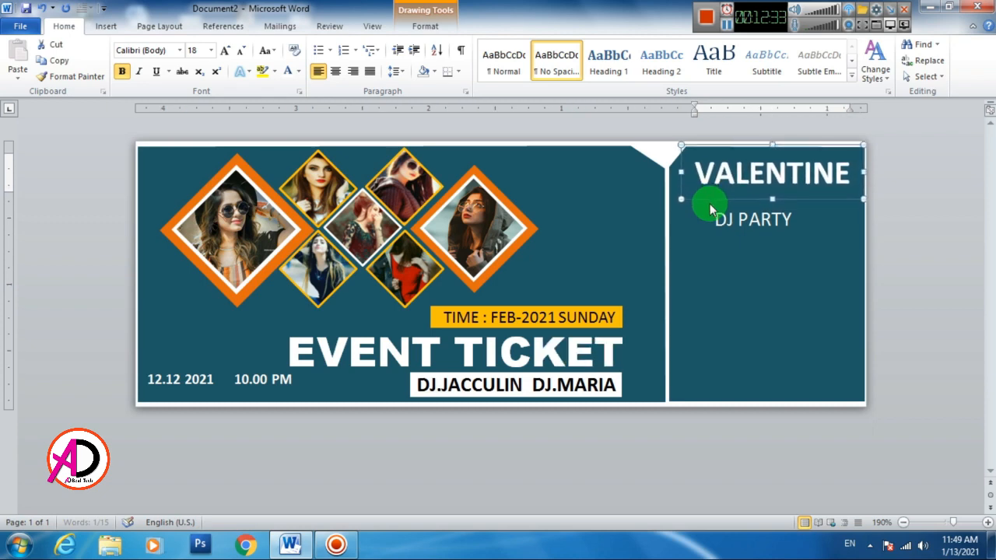
Recolor the VALENTINE text with the standard orange color.
click(720, 189)
triple_click(722, 171)
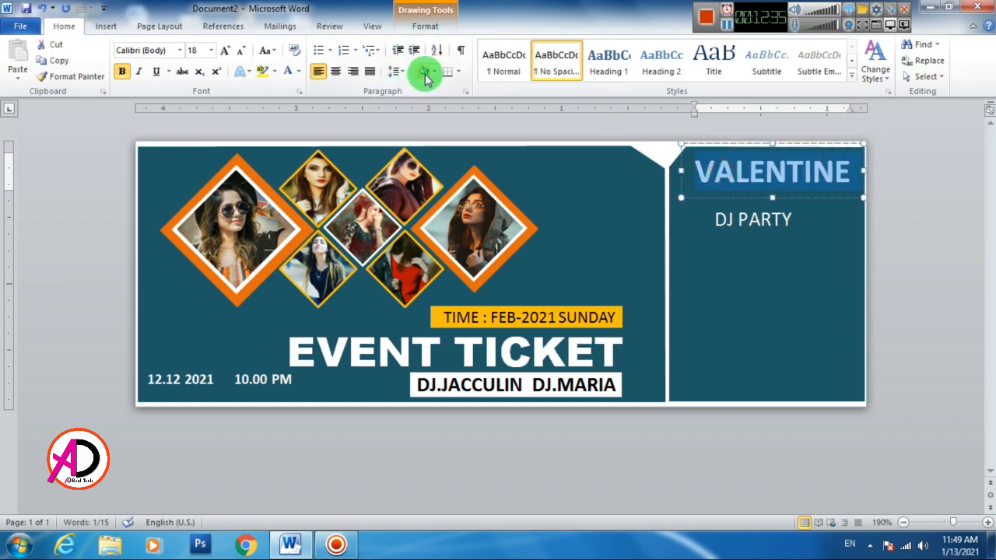
click(298, 71)
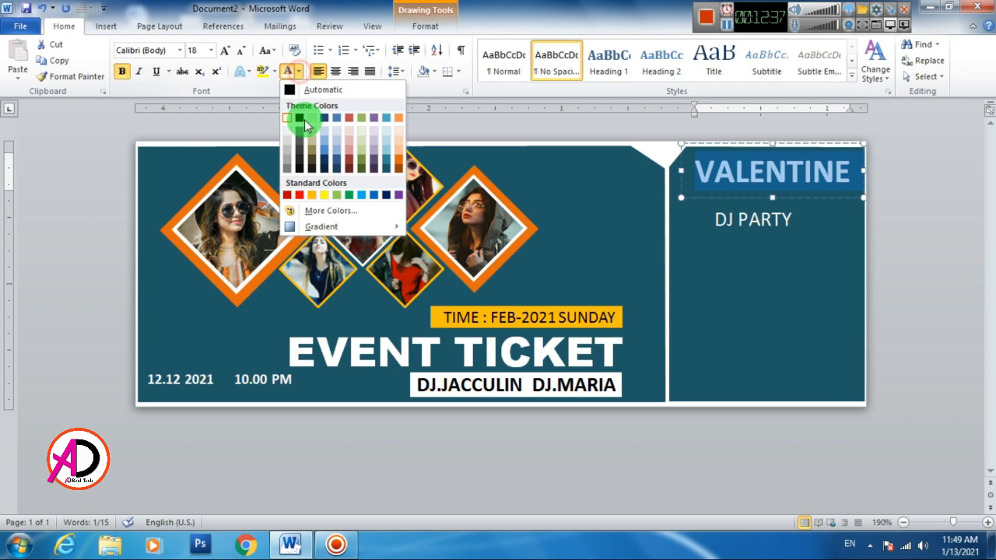
click(311, 194)
Move the DJ PARTY text directly beneath VALENTINE and center it on the stub.
click(740, 220)
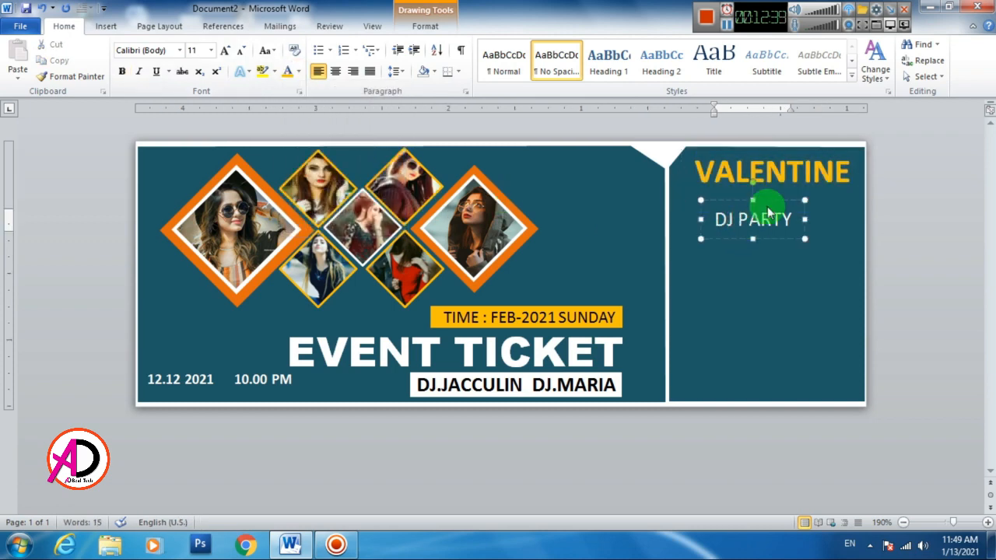
mouse_move(769, 202)
mouse_down()
mouse_move(790, 179)
mouse_move(791, 204)
mouse_up()
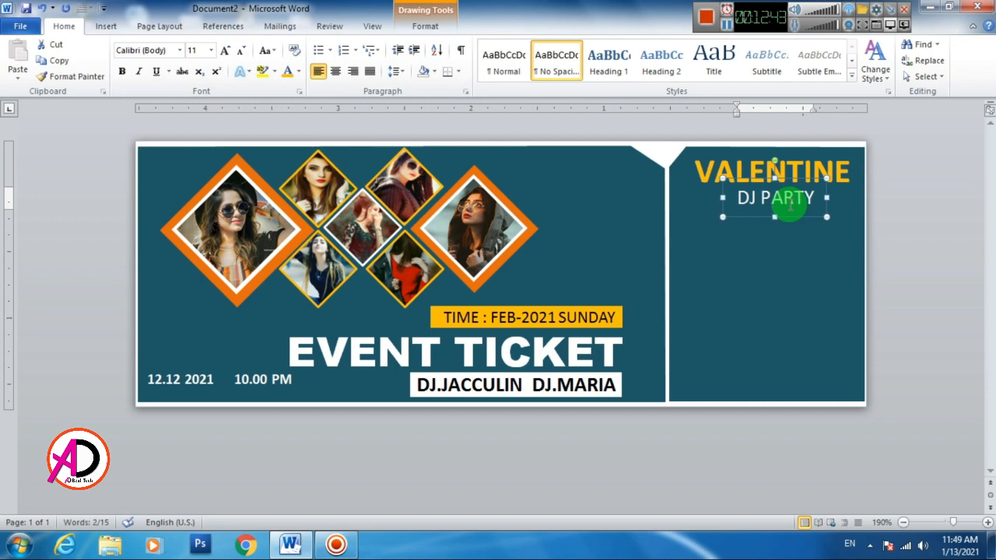
click(892, 301)
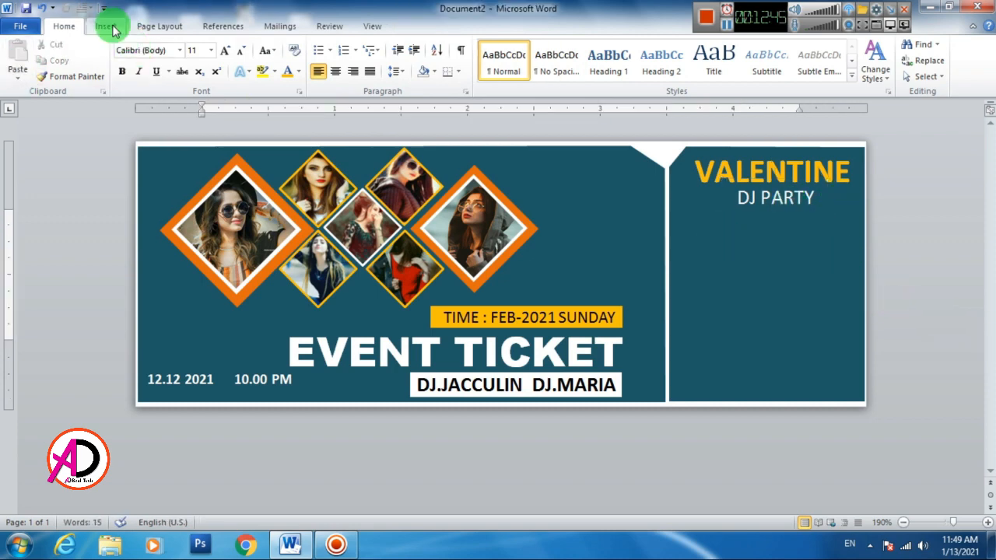
Draw a text box about 1.31" wide and 1.15" high beneath DJ PARTY on the stub.
click(109, 27)
click(215, 54)
click(222, 105)
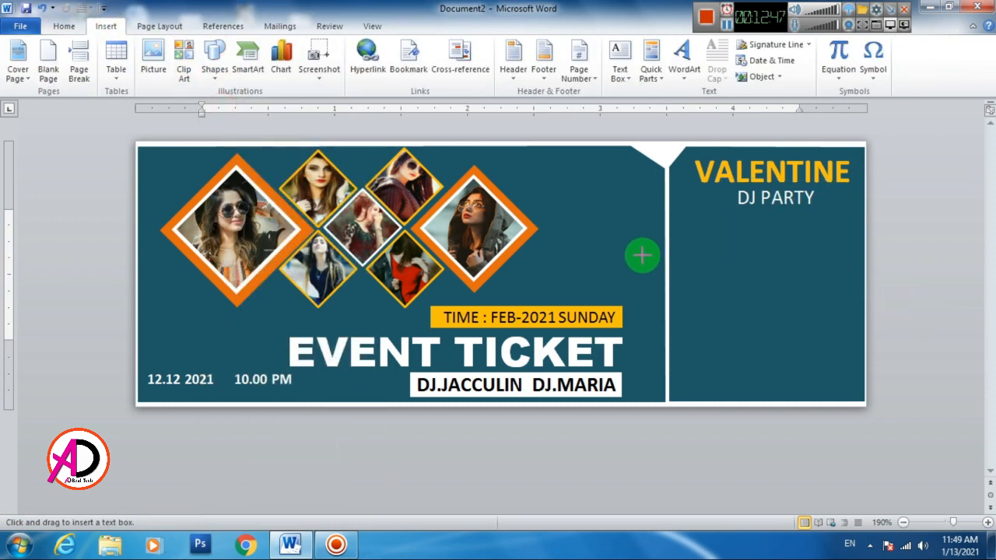
mouse_move(681, 214)
mouse_down()
mouse_move(785, 285)
mouse_move(852, 386)
mouse_move(854, 362)
mouse_up()
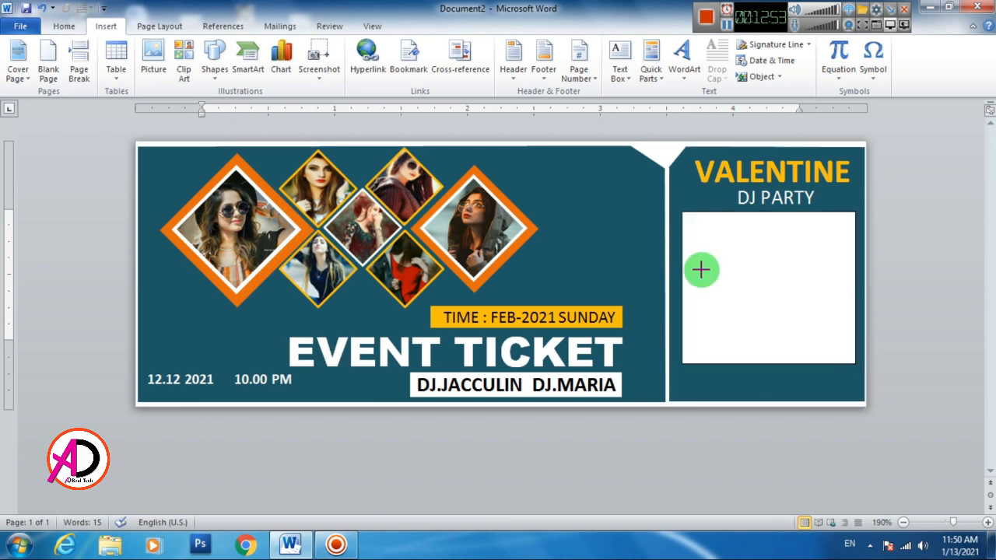
Enter NAME, ADDRESS, PHONE and EMAIL on separate lines in the new text box at 7 pt, without space after paragraphs.
click(63, 24)
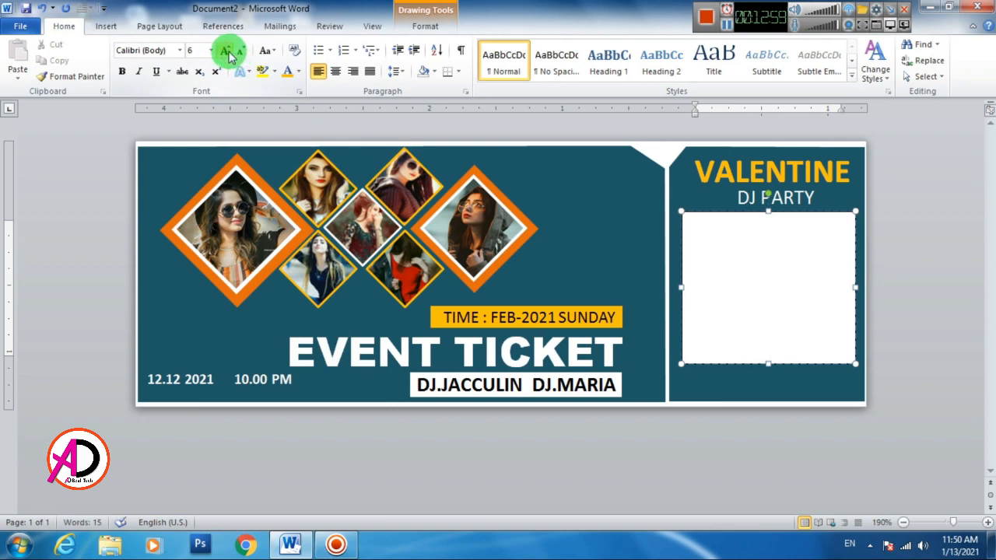
click(226, 51)
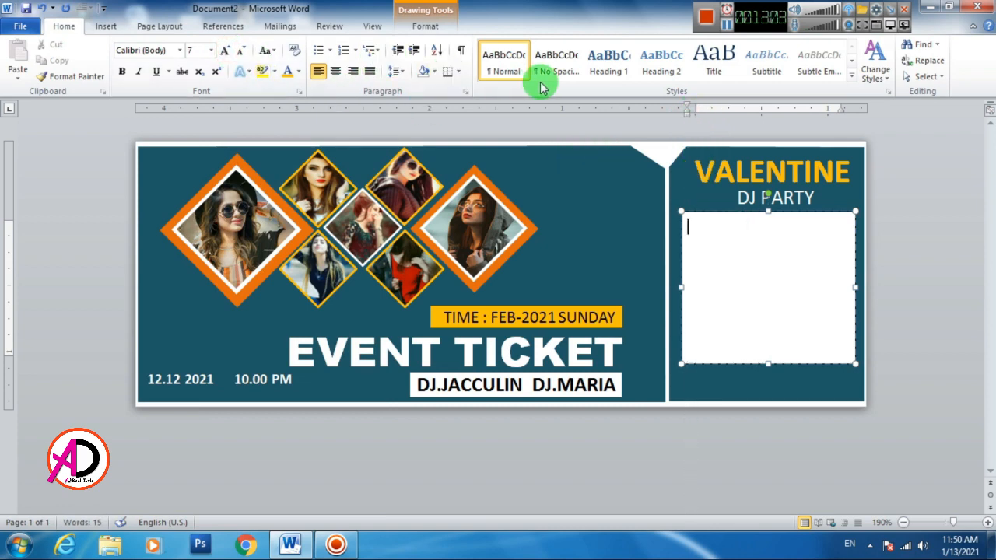
click(395, 73)
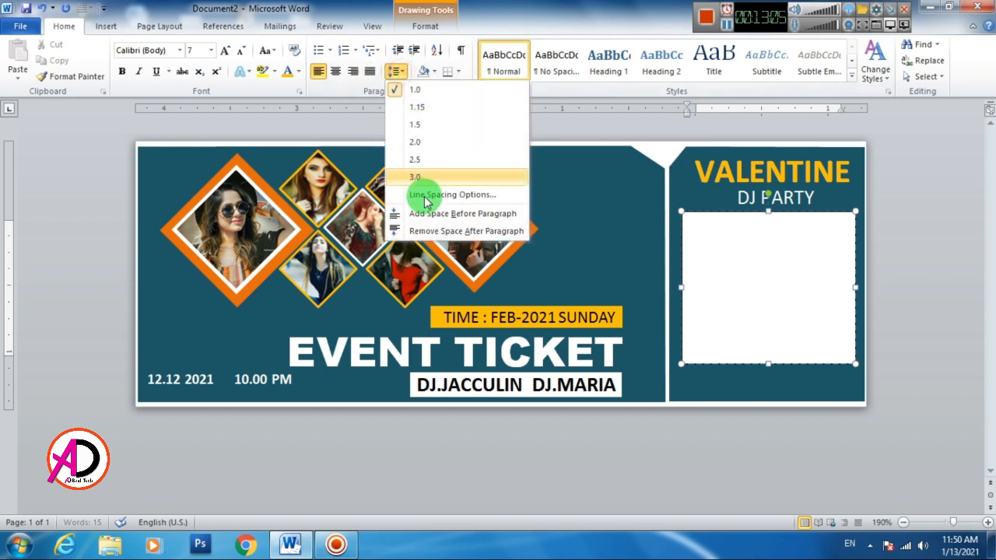
click(688, 263)
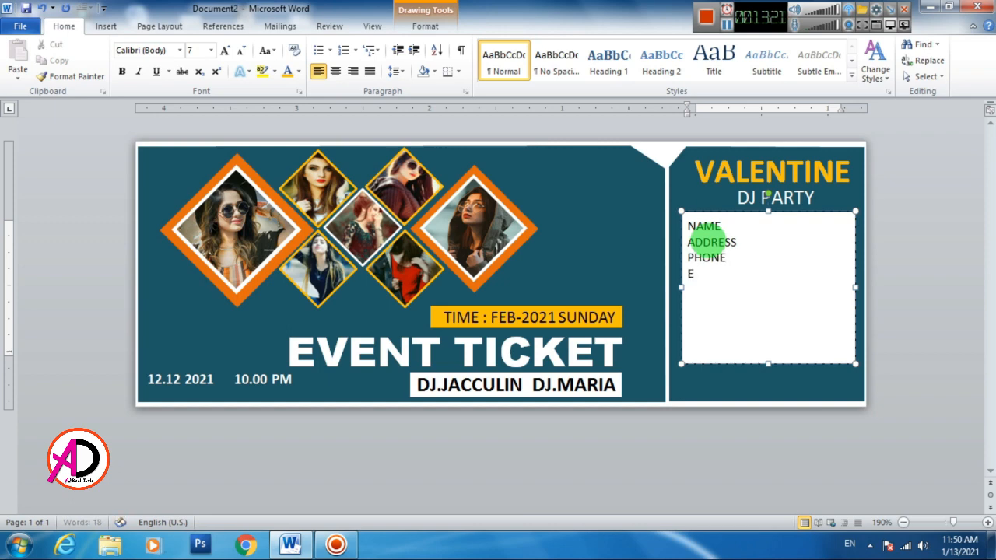
key(ctrl+a)
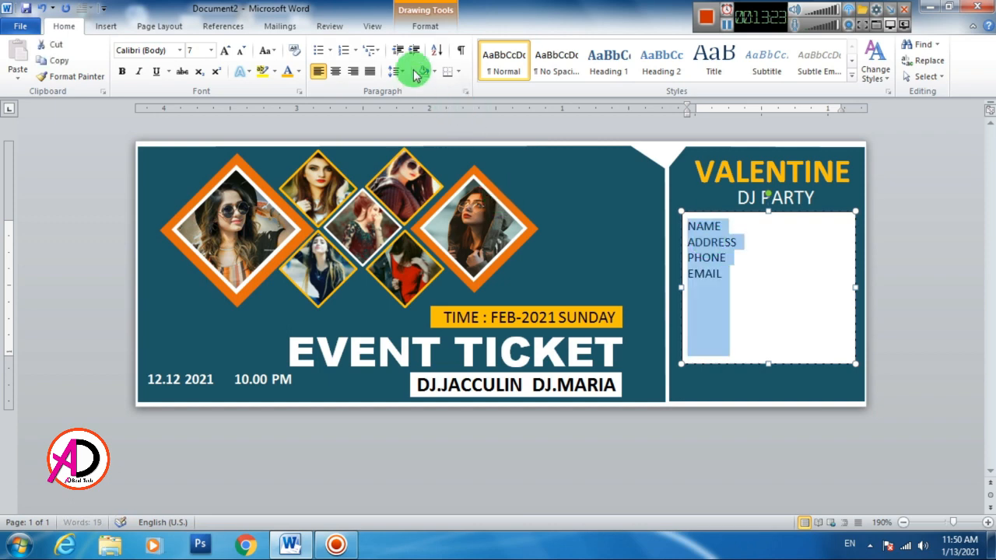
click(395, 71)
click(416, 127)
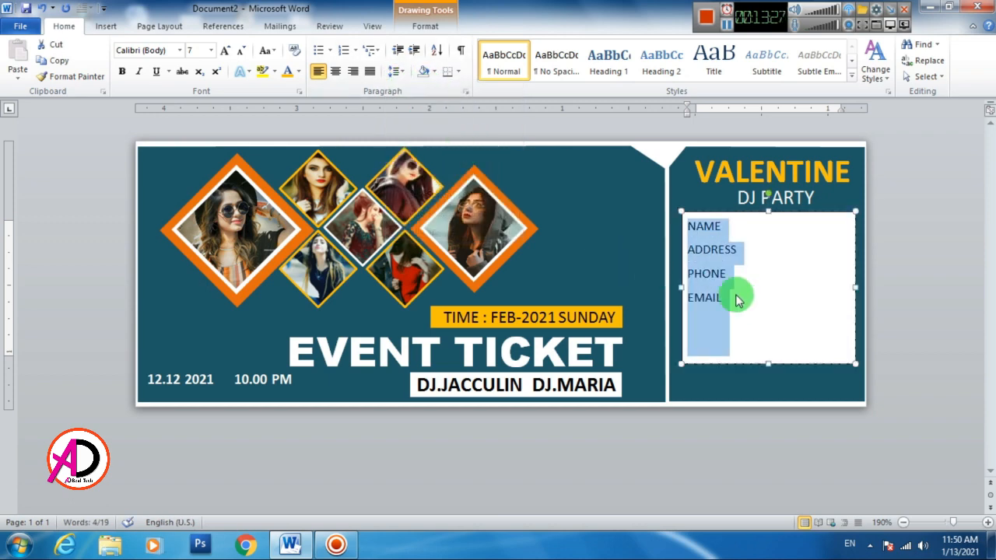
click(685, 300)
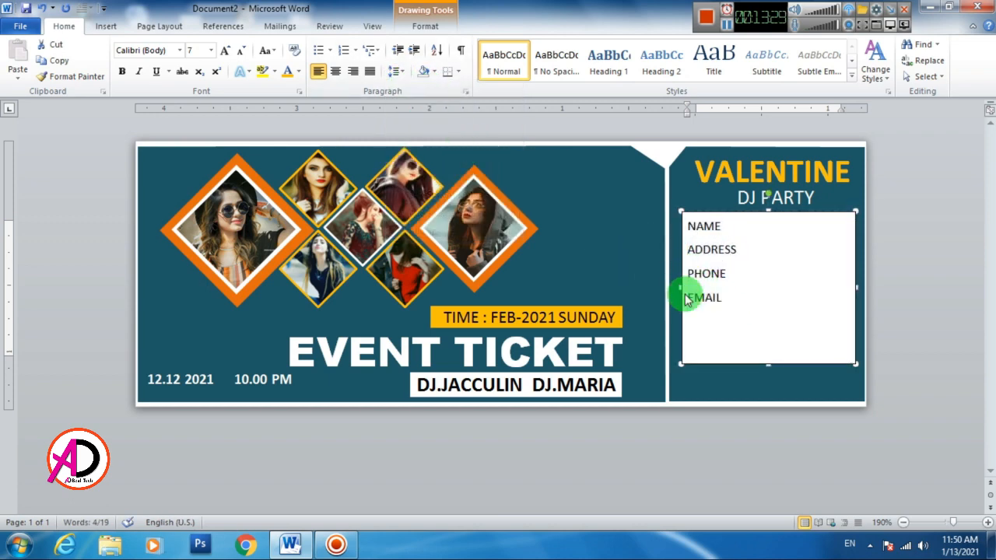
key(ctrl+z)
Set the NAME, ADDRESS, PHONE and EMAIL lines to 1.5 line spacing and make them bold at 8 pt.
click(397, 71)
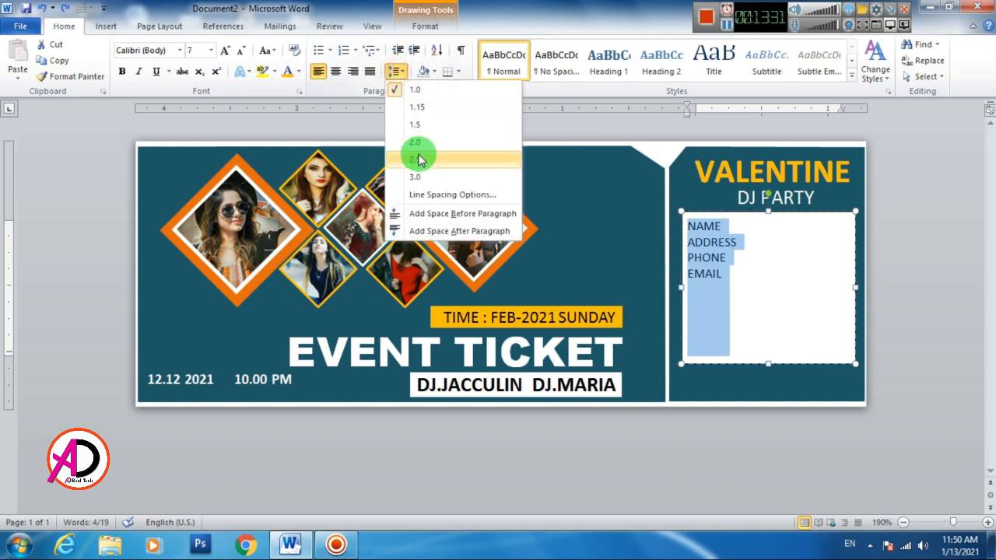
click(416, 125)
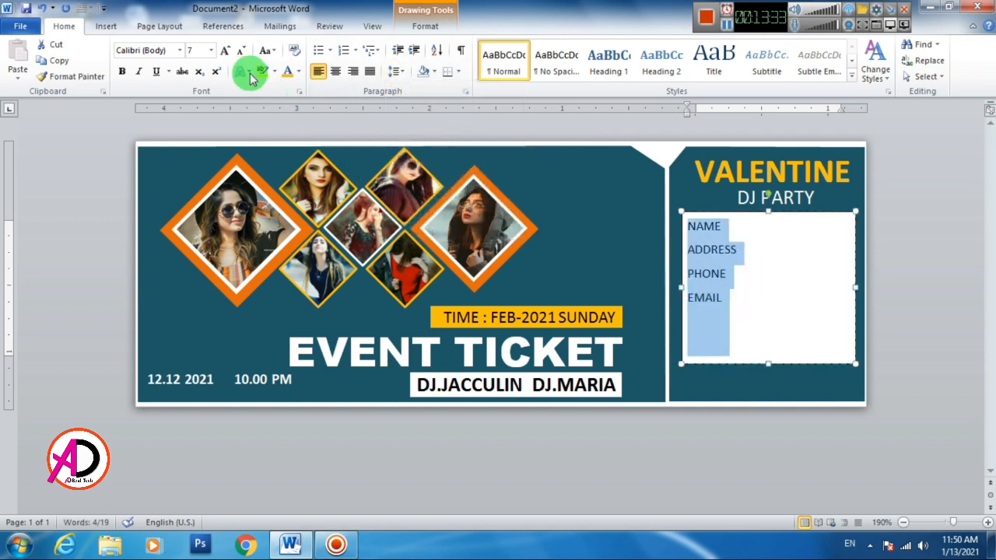
click(226, 51)
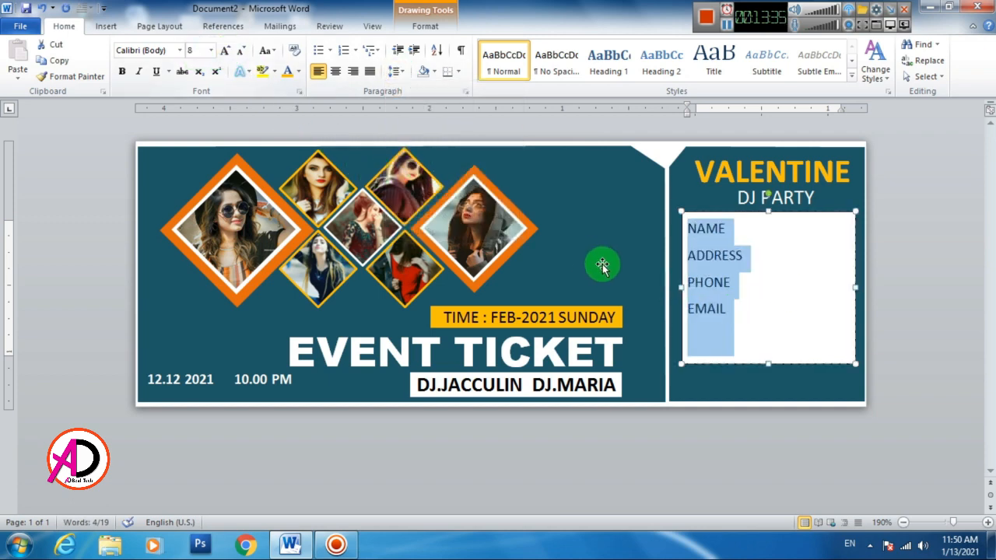
click(122, 71)
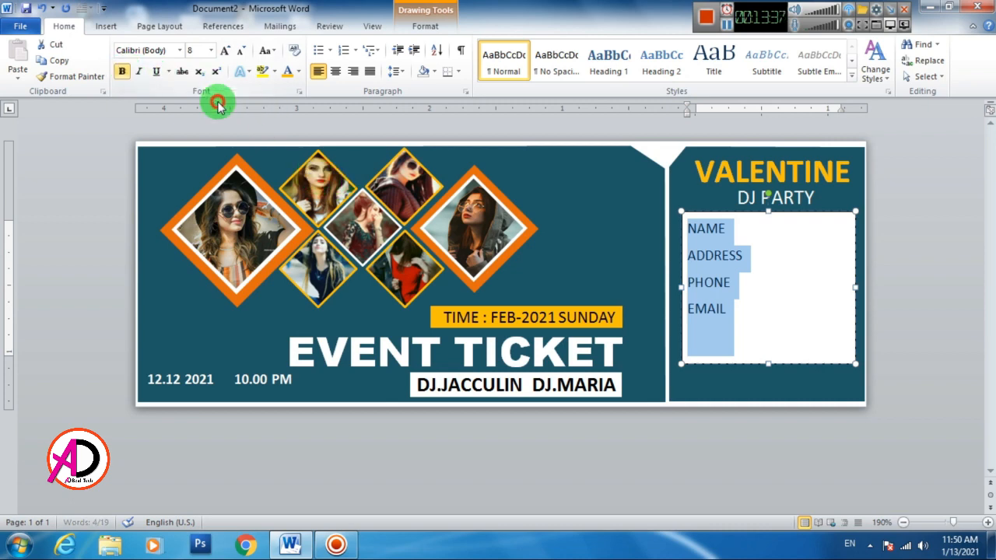
click(770, 316)
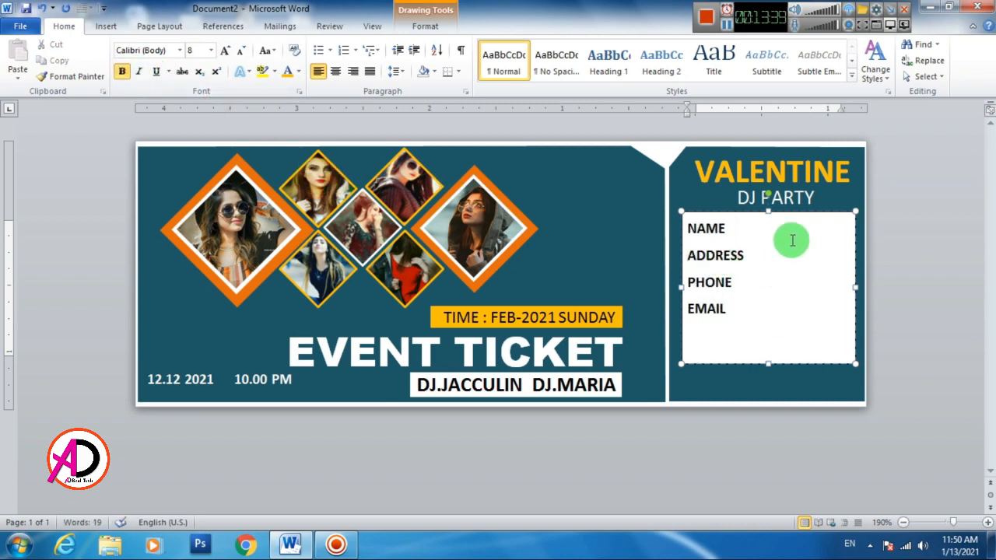
Remove the fill and the outline from the text box with the contact labels.
click(789, 217)
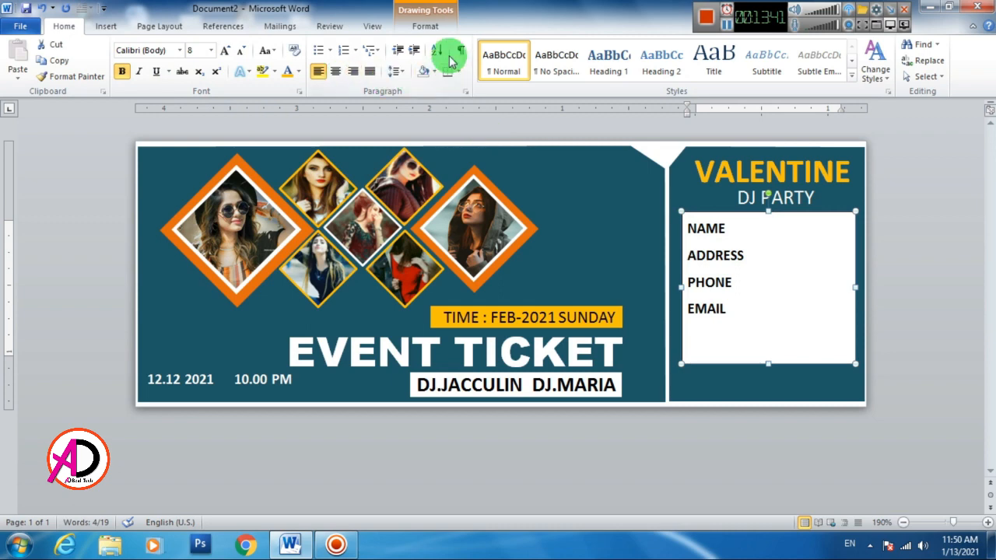
click(425, 26)
click(330, 45)
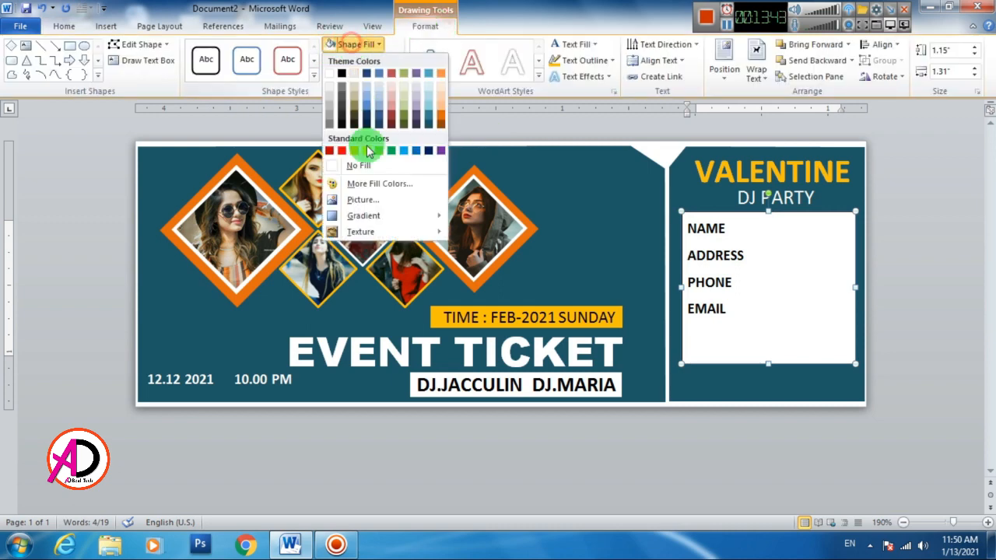
click(367, 162)
click(371, 60)
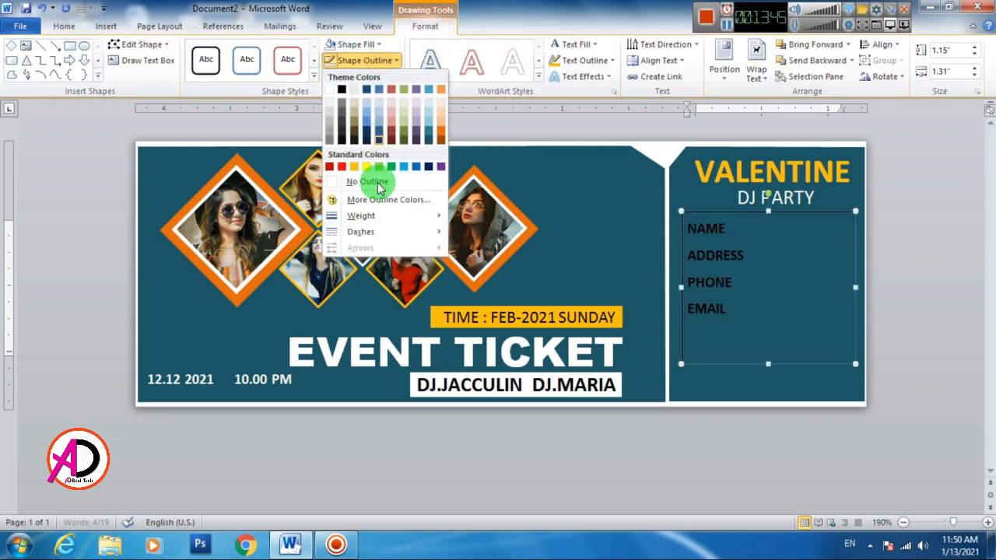
click(365, 178)
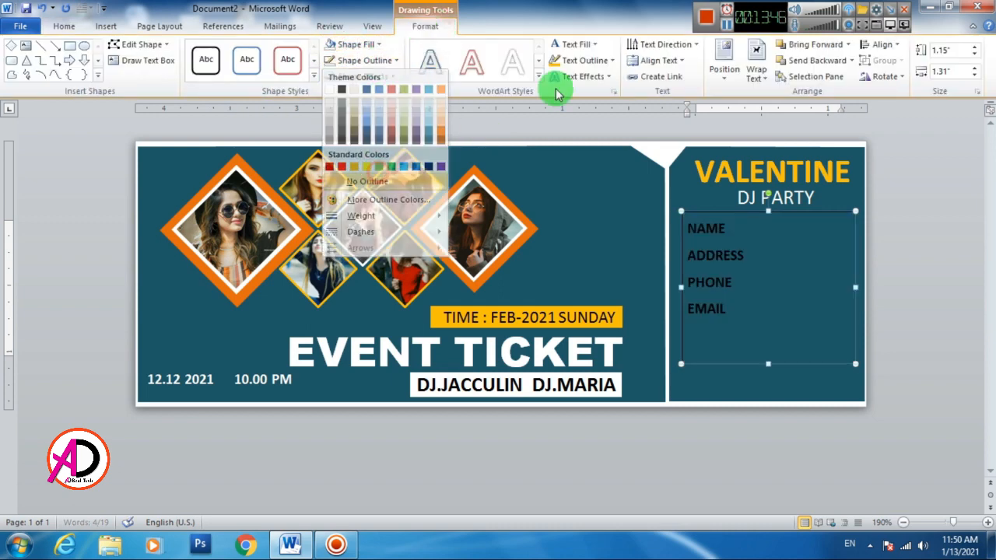
Draw a straight horizontal line about 0.95" long after the NAME label on the stub.
click(902, 342)
click(738, 311)
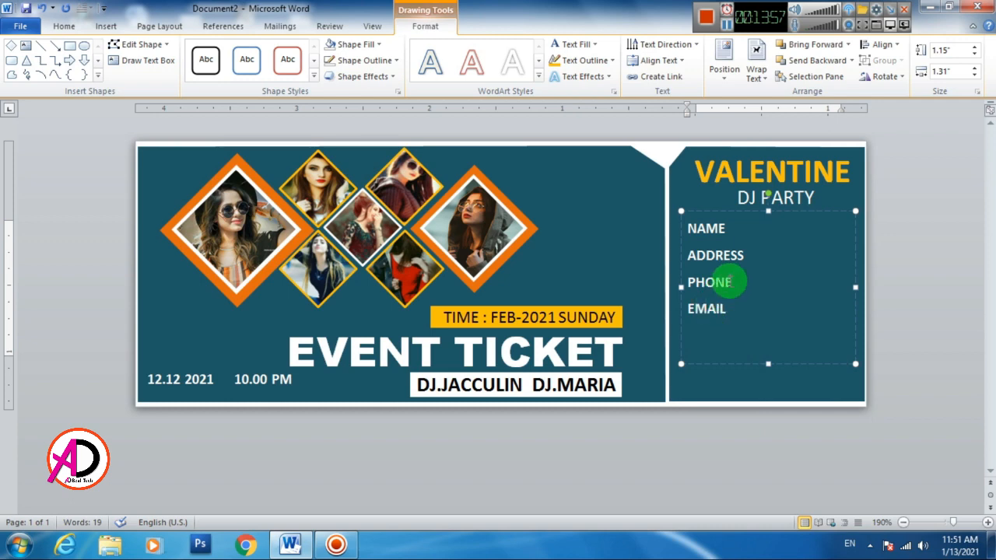
click(729, 228)
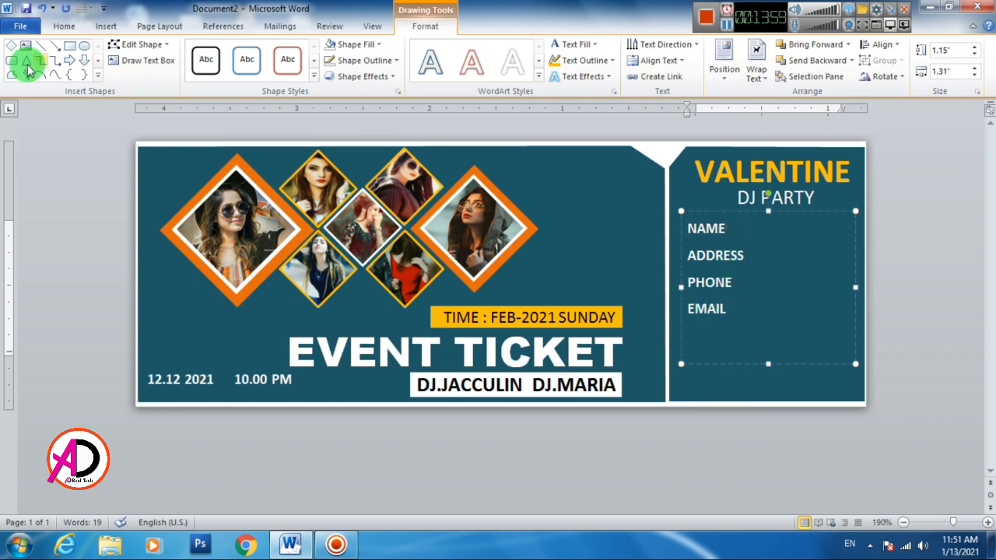
click(66, 26)
click(105, 26)
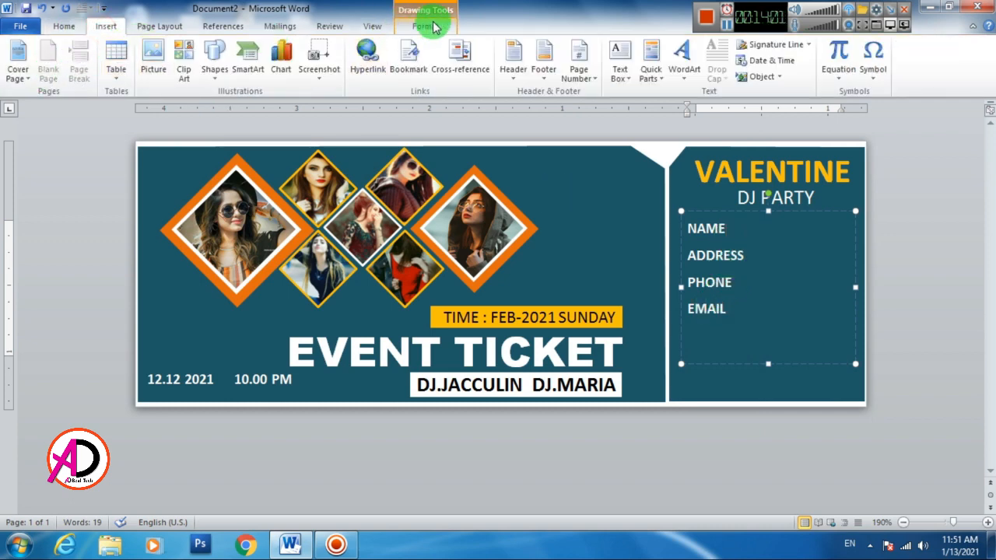
click(425, 23)
click(42, 46)
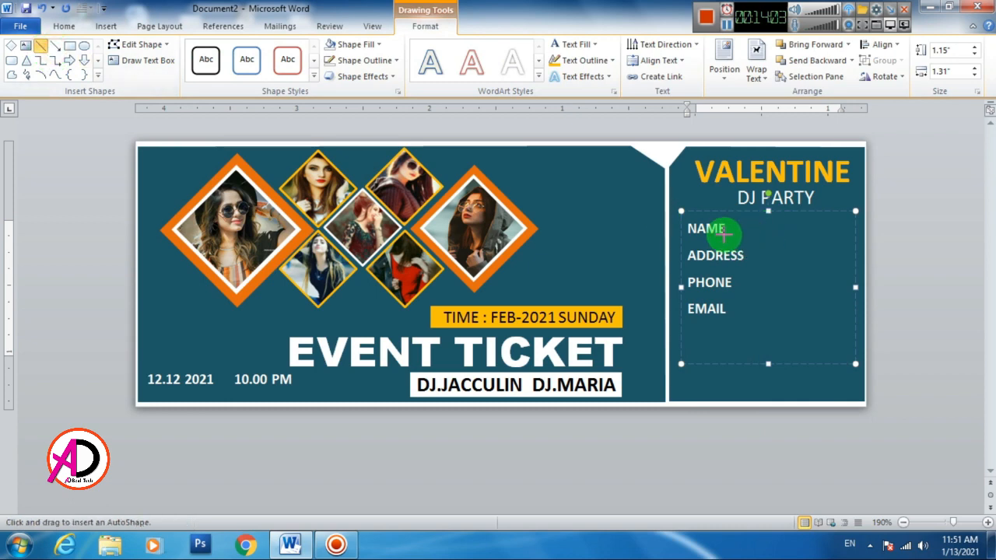
mouse_move(725, 231)
mouse_down()
mouse_move(854, 237)
mouse_move(849, 230)
mouse_up()
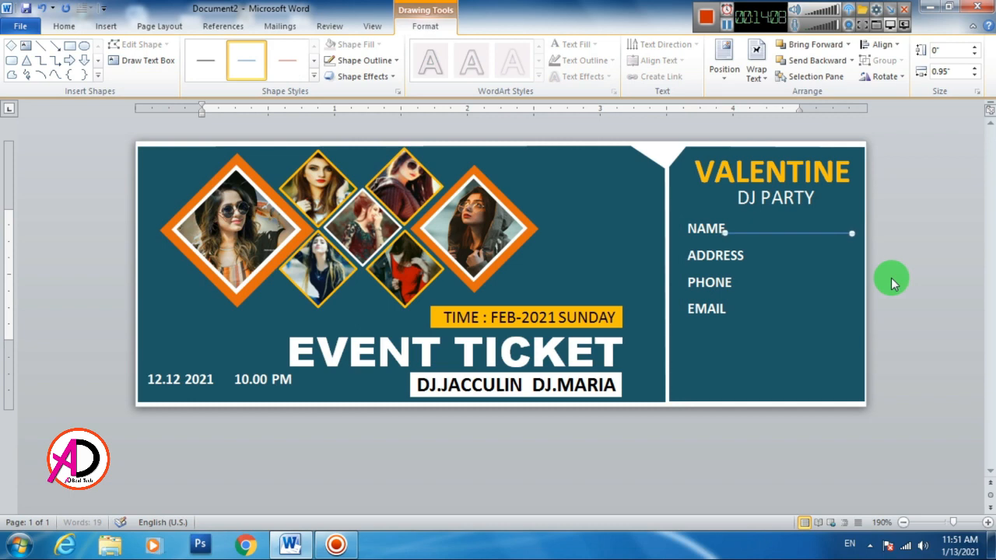
Give the line after NAME a white outline with ½ pt weight and the Dash style.
click(368, 62)
click(368, 62)
click(336, 87)
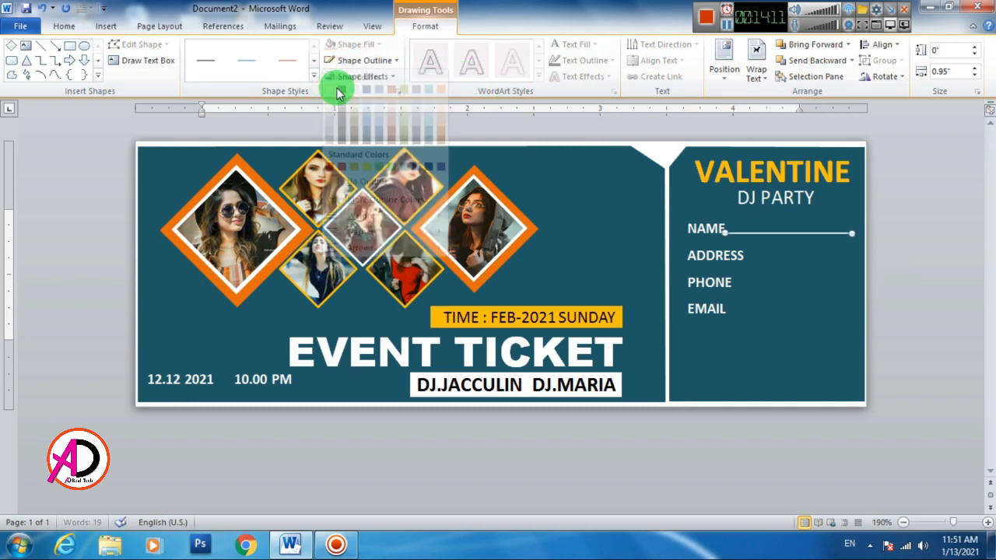
click(364, 61)
mouse_move(361, 216)
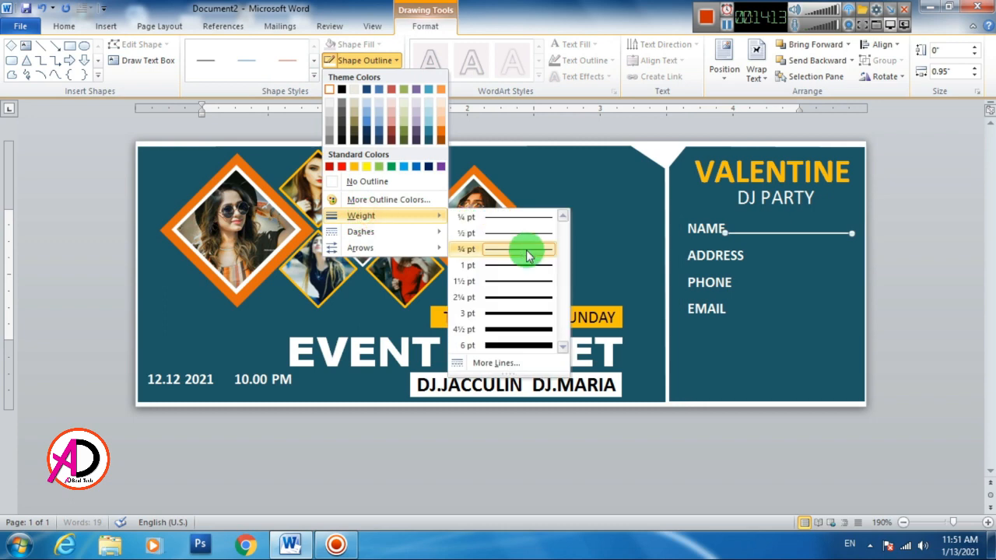
click(521, 235)
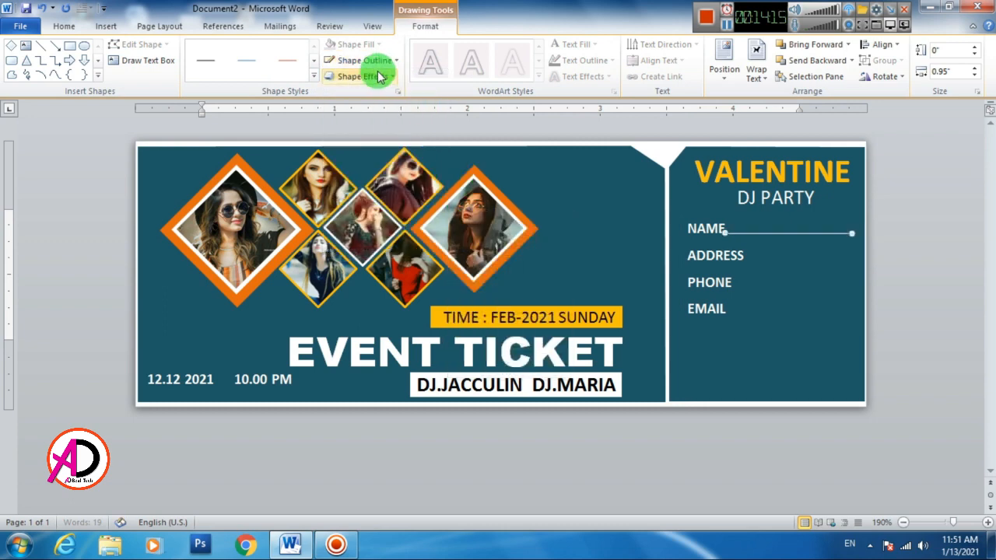
click(368, 62)
mouse_move(385, 232)
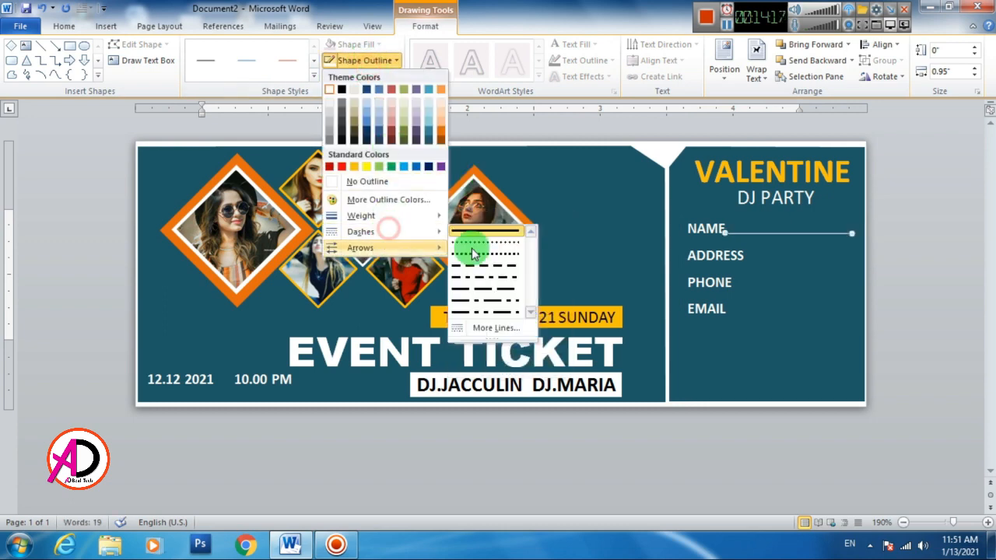
click(484, 267)
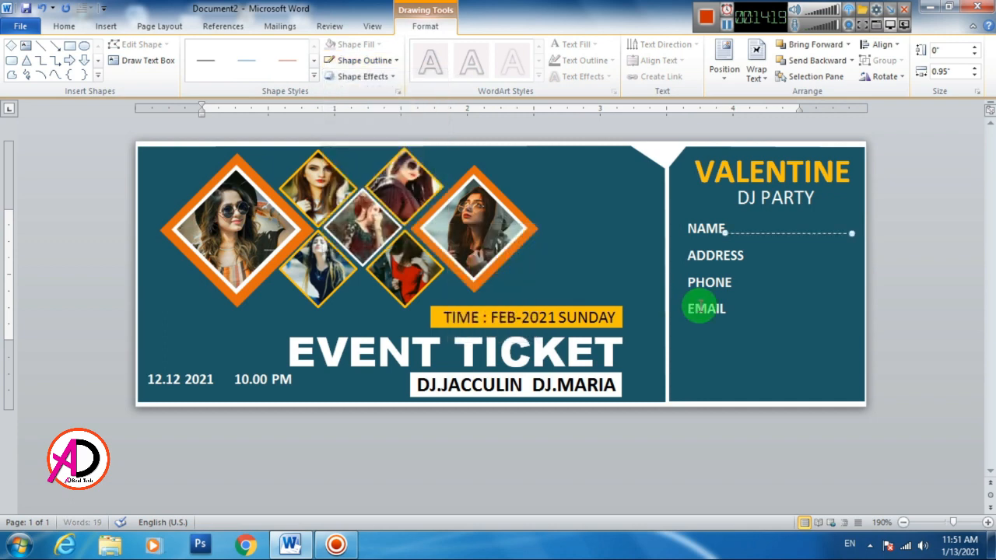
Duplicate the dashed line for the ADDRESS label, shorten it to about 0.82" and align its end with the NAME line.
scroll(798, 366, up, 5)
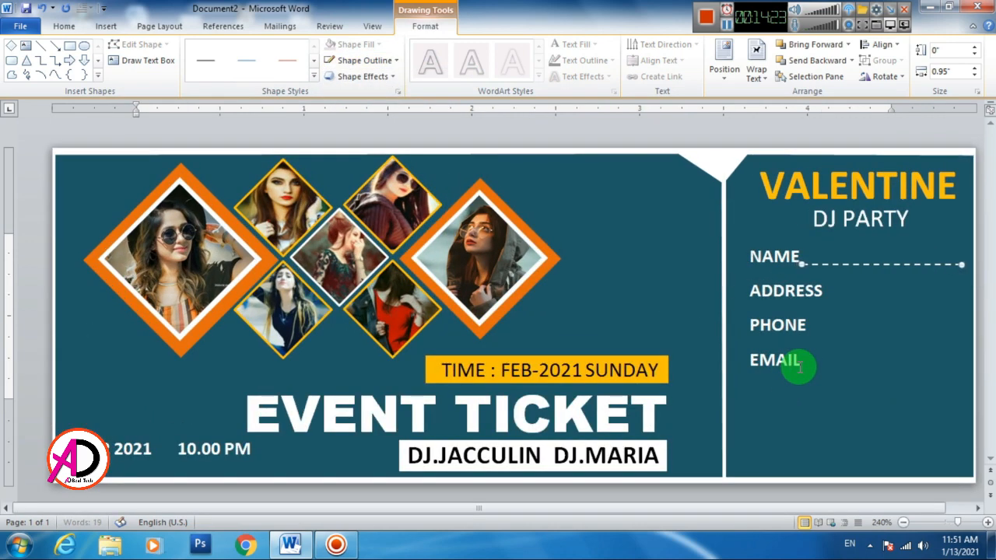
key(ctrl+d)
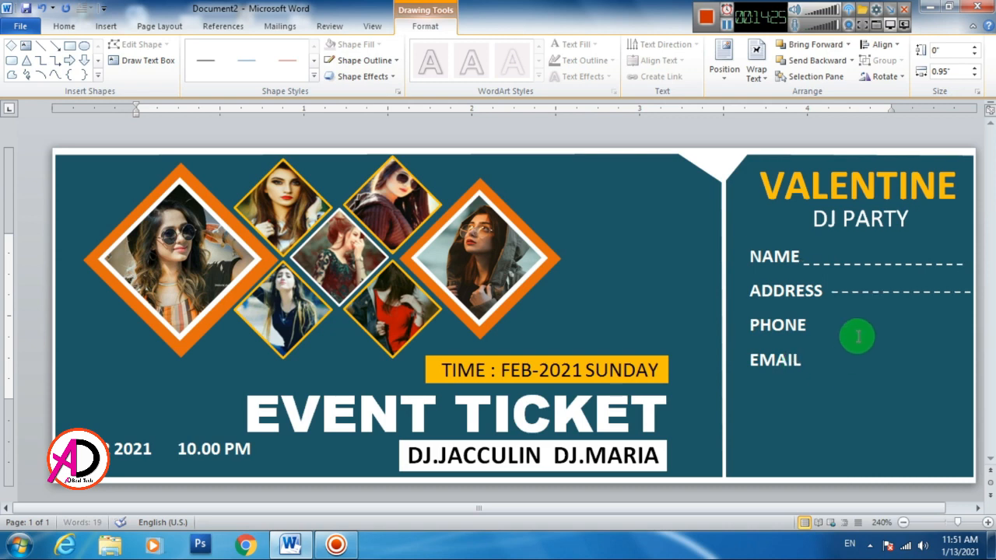
drag(885, 294, 843, 297)
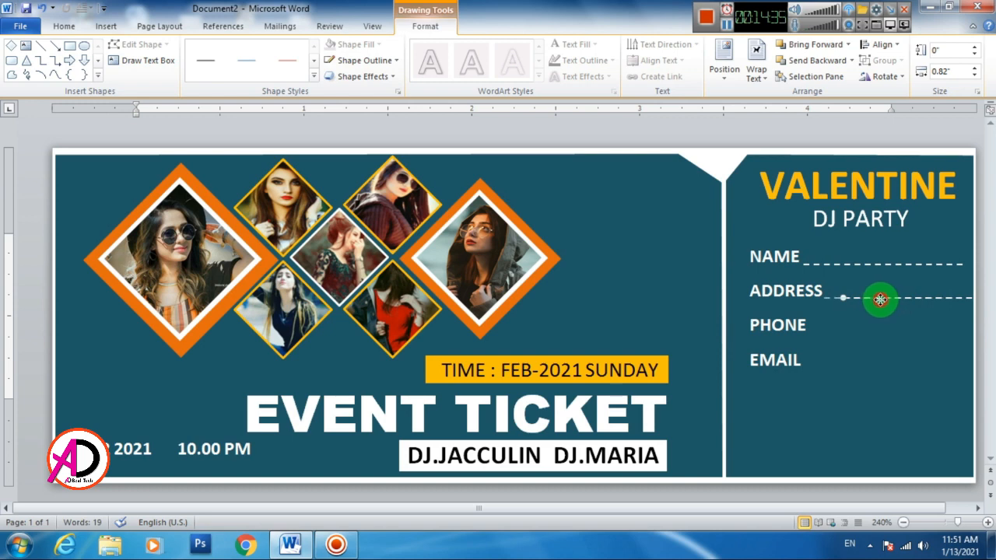
drag(879, 299, 880, 298)
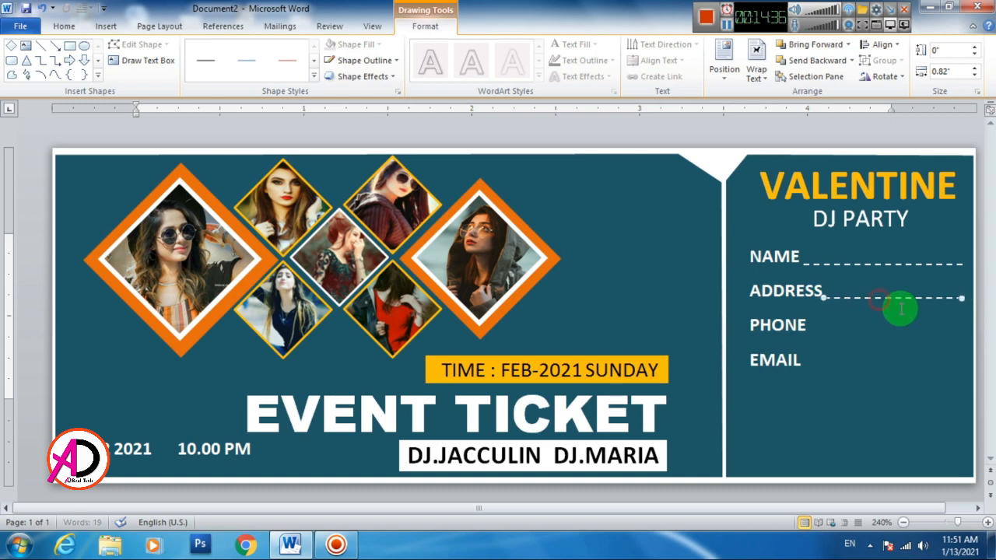
Insert an empty line above PHONE and place a duplicated dashed line there, stretched to about 1.25" as a second address line.
click(749, 330)
key(Return)
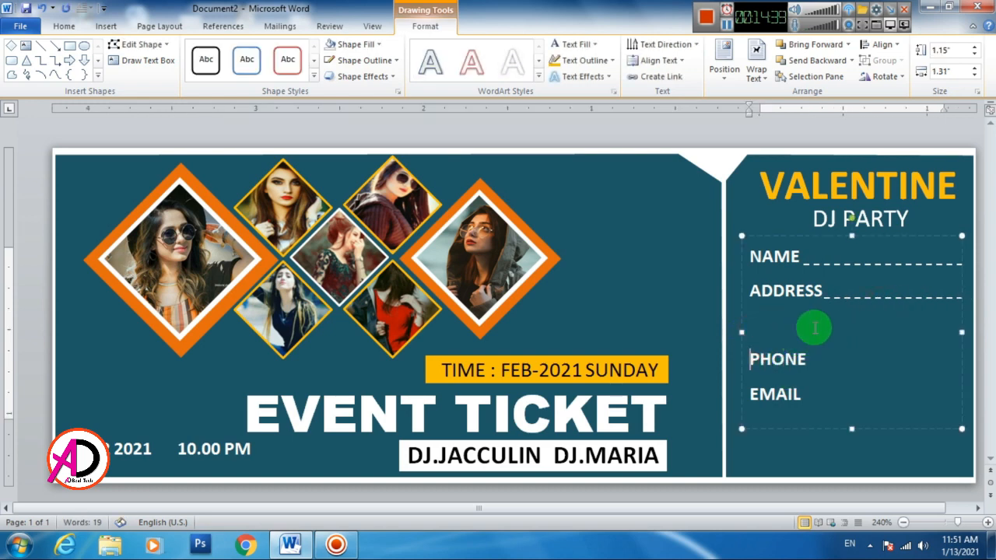
click(841, 296)
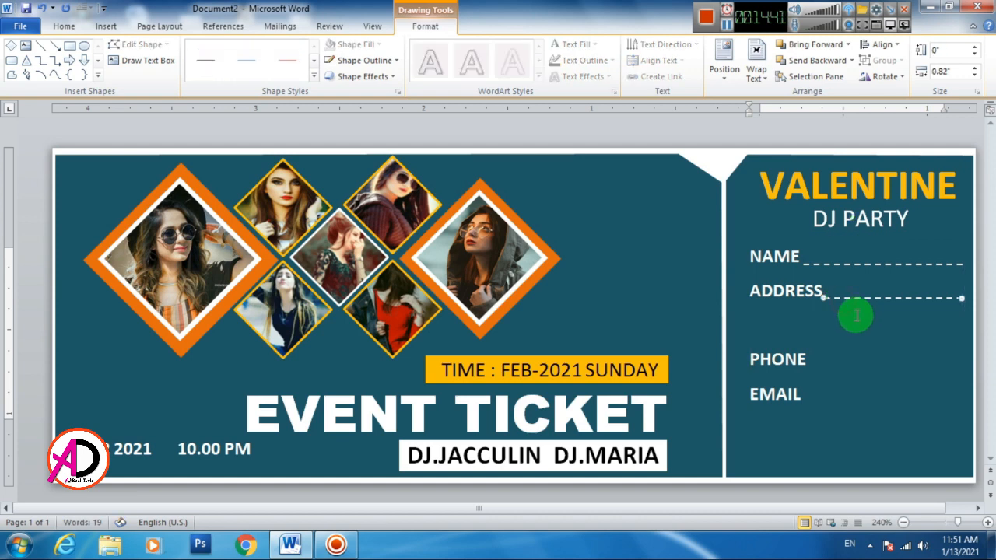
drag(857, 316, 767, 325)
drag(889, 325, 960, 327)
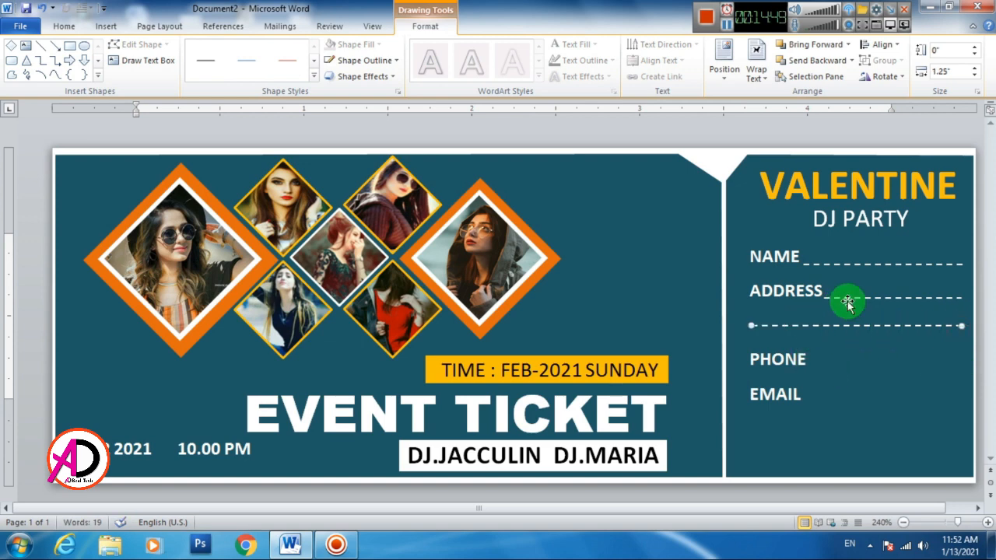
Duplicate the dashed line for the PHONE and EMAIL labels, about 0.92" and 0.95" long, ending level with the other lines.
key(ctrl+d)
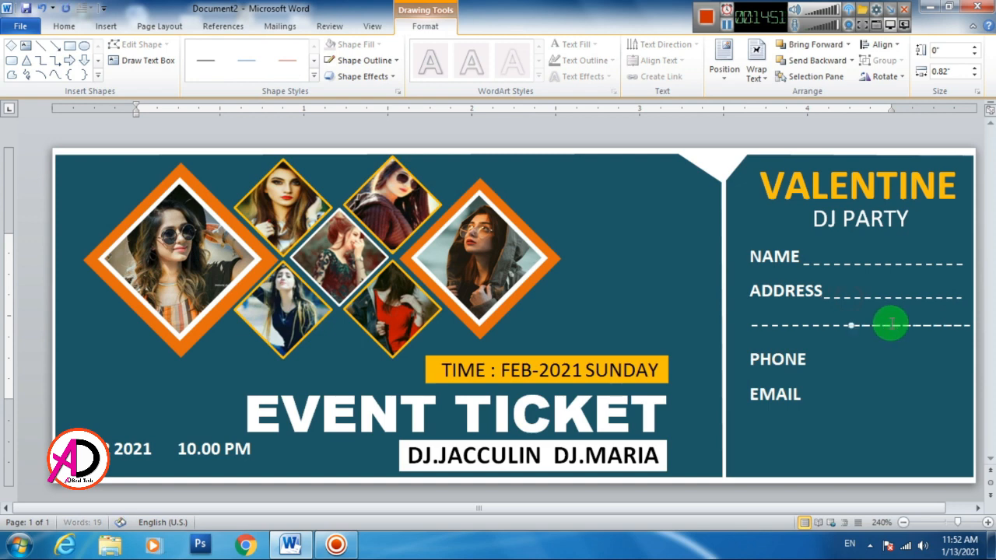
drag(891, 325, 848, 365)
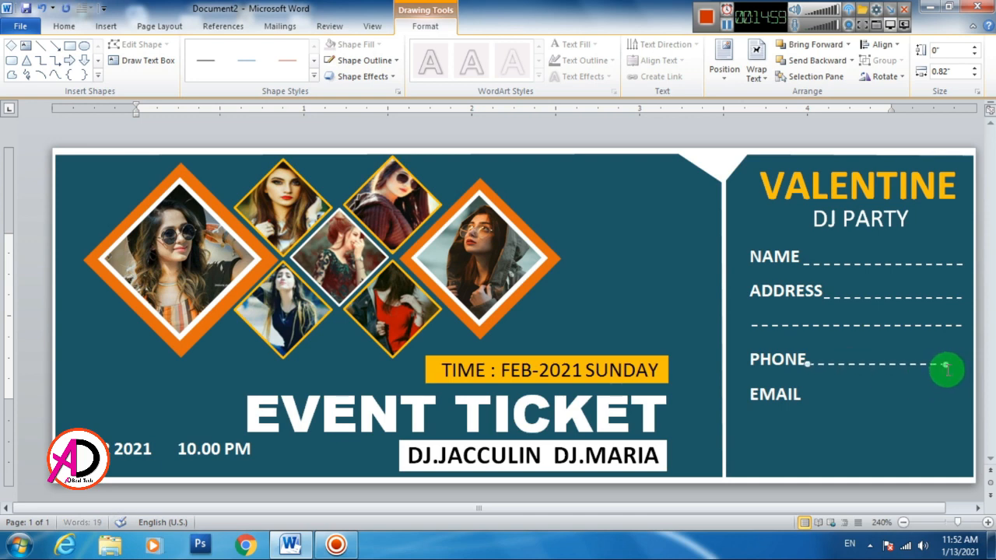
mouse_move(945, 367)
mouse_down()
mouse_move(936, 363)
mouse_move(963, 364)
mouse_up()
key(ctrl+d)
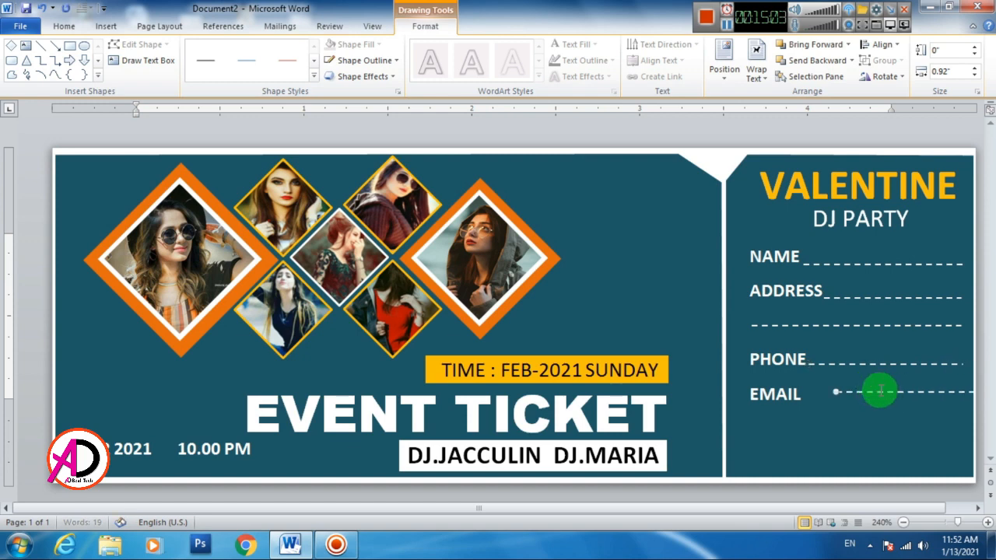
drag(884, 393, 862, 400)
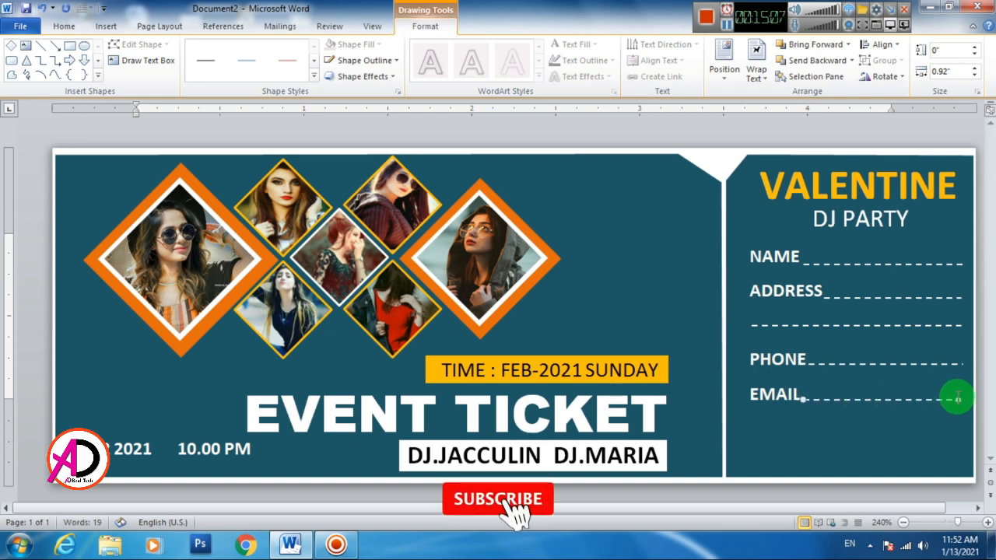
drag(959, 400, 963, 399)
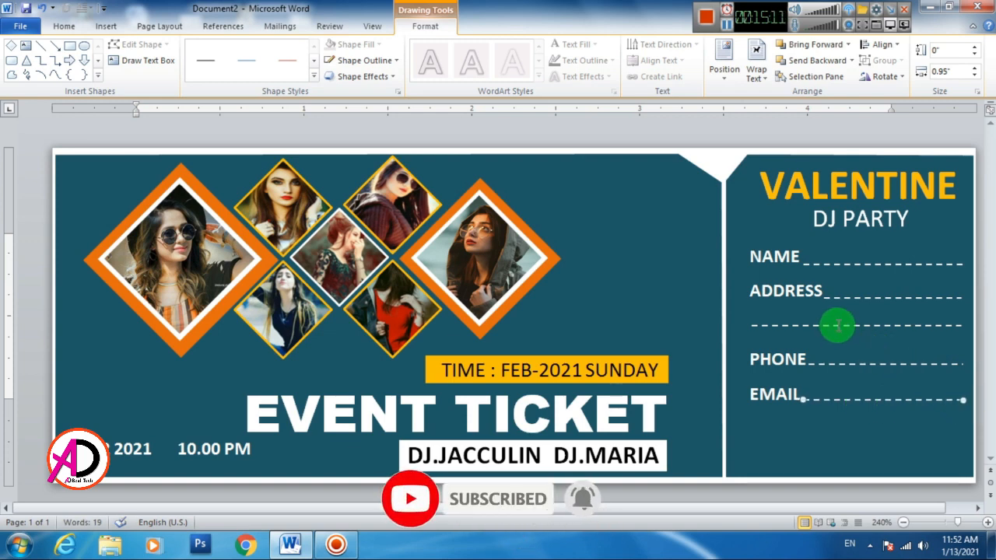
Move the second address line slightly down to even out its spacing between ADDRESS and PHONE.
drag(838, 327, 856, 334)
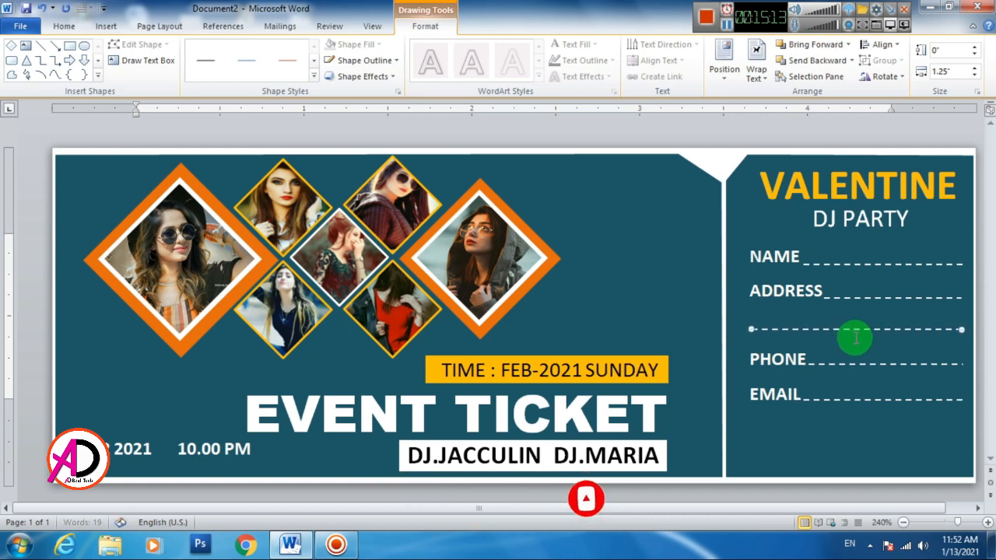
click(723, 144)
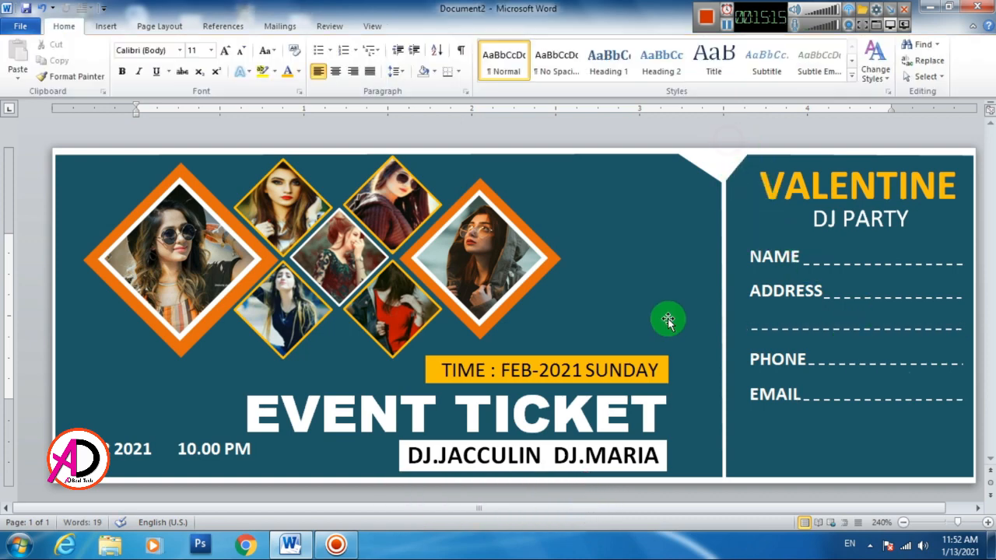
scroll(661, 328, down, 7)
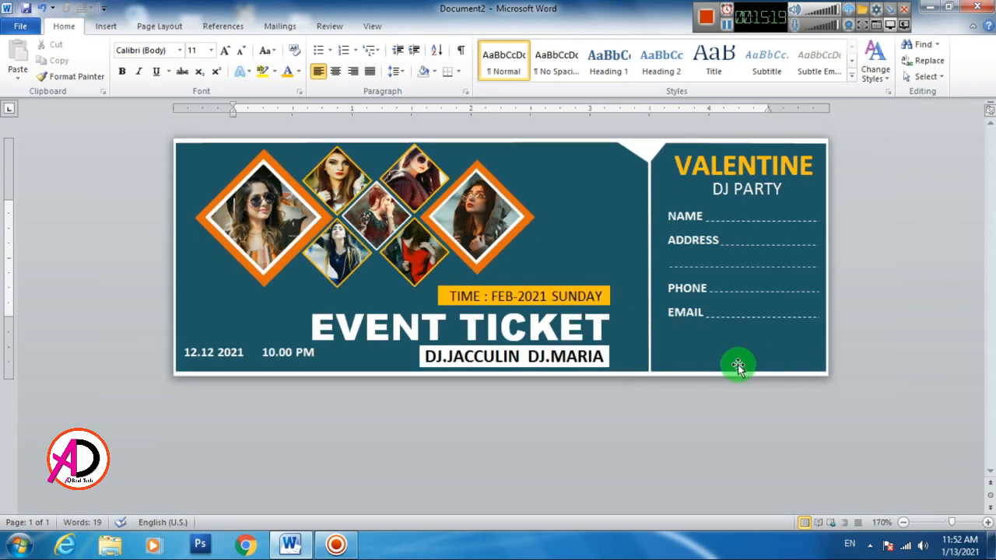
scroll(622, 371, up, 1)
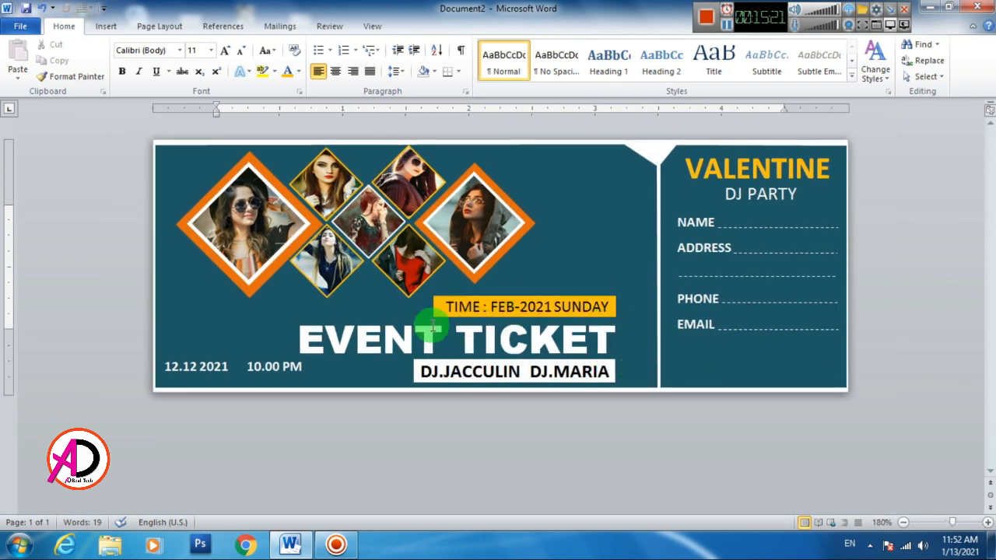
Duplicate the 12.12 2021 and 10.00 PM text box and position the copy on the stub just beneath the EMAIL line.
click(223, 363)
click(247, 352)
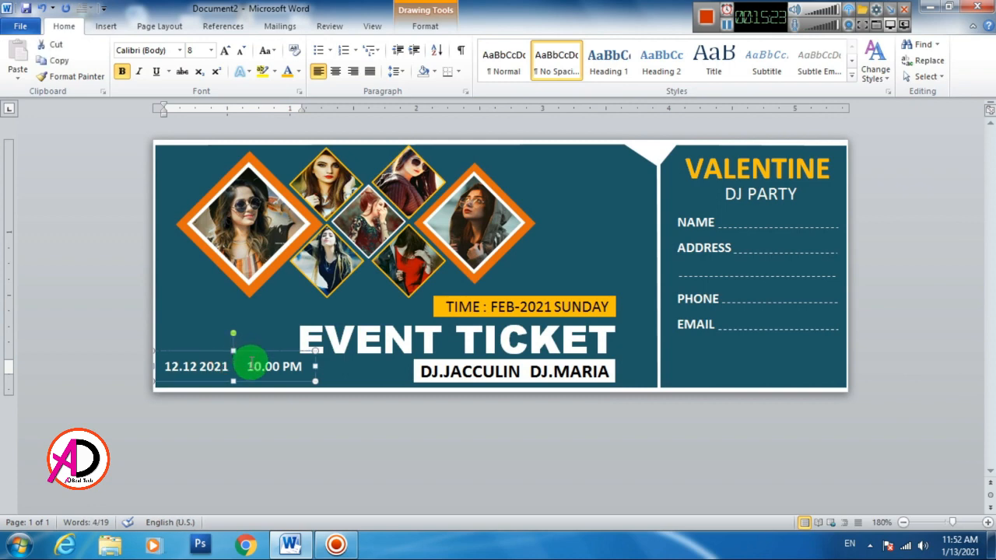
key(ctrl+d)
drag(298, 373, 835, 360)
key(Up)
key(Up)
key(Up)
key(Up)
key(Up)
key(Up)
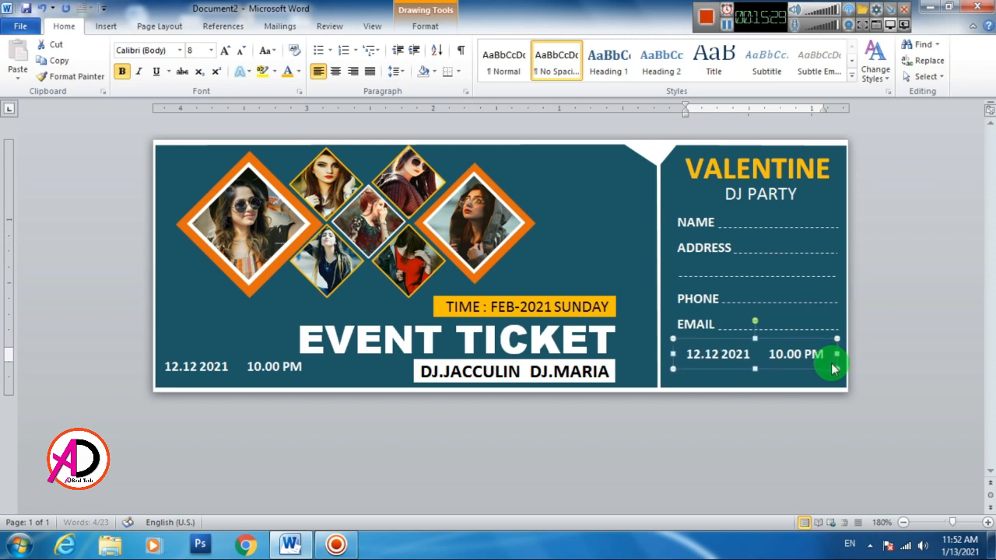
key(Up)
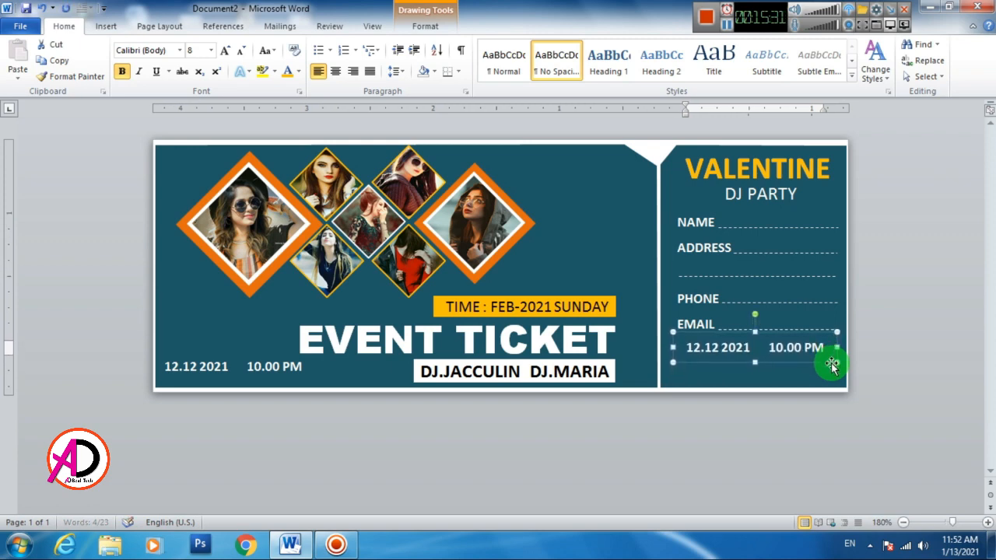
Draw a rectangle about 0.53" wide and 0.15" high above the date and time on the main part of the ticket.
click(105, 25)
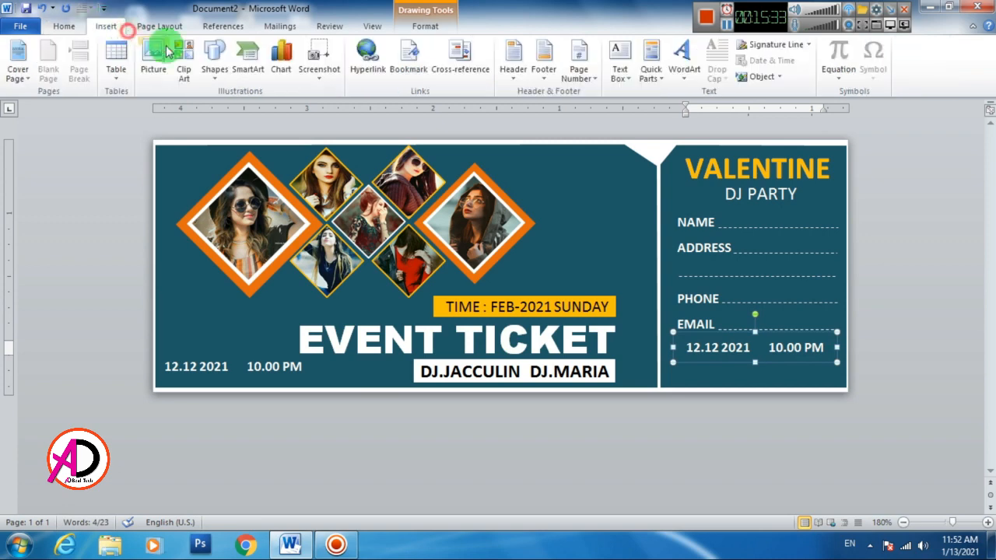
click(215, 61)
click(265, 102)
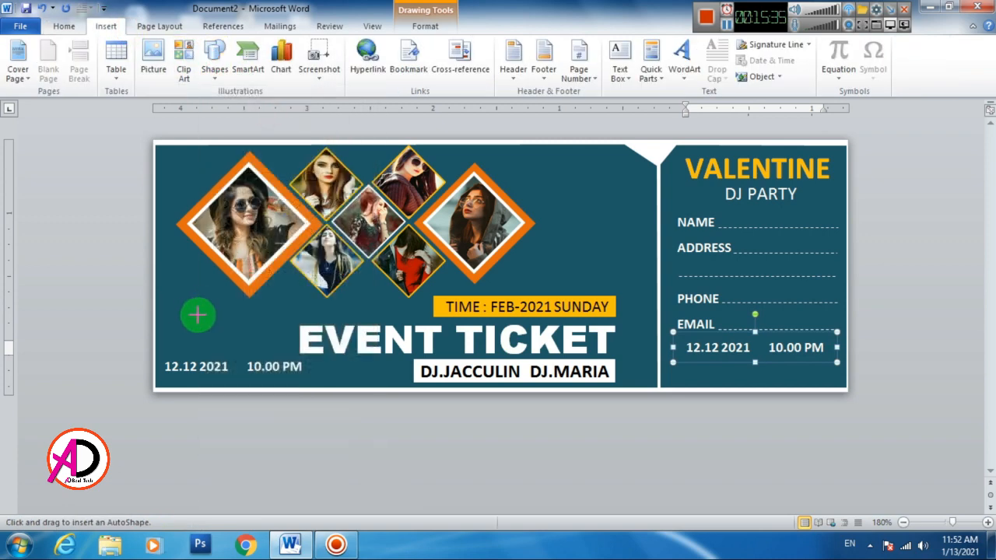
drag(195, 319, 259, 335)
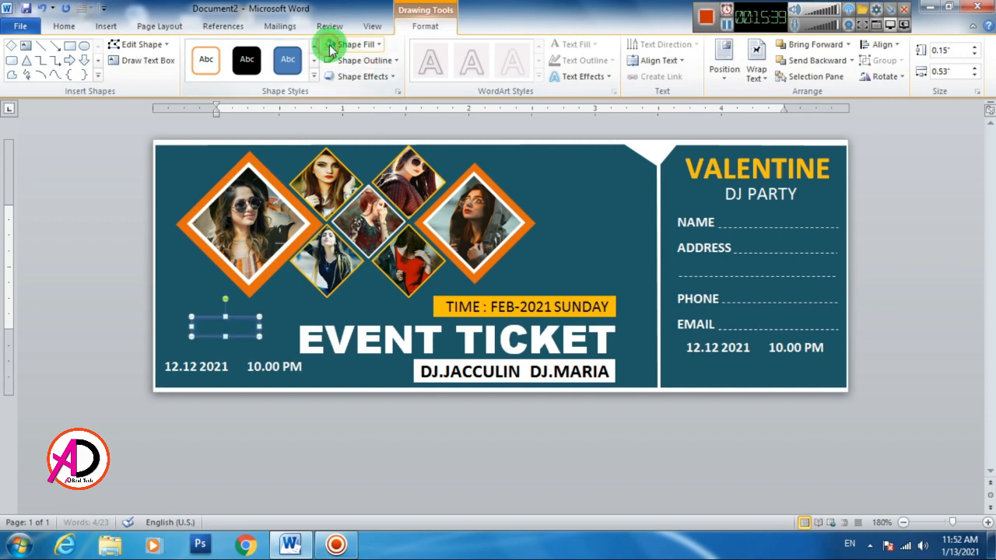
Fill the small rectangle with white and remove its outline.
click(346, 45)
click(331, 72)
click(348, 62)
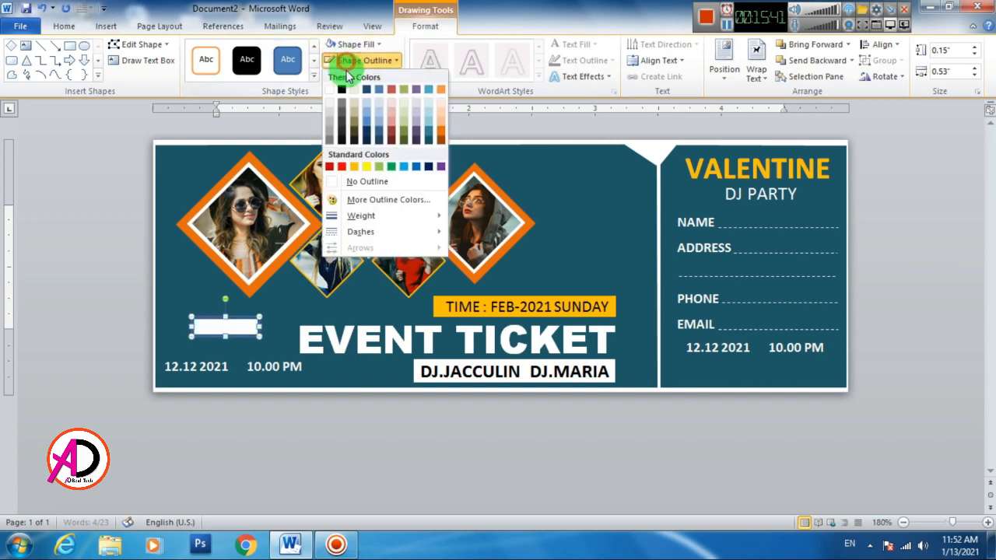
click(333, 179)
Move the white rectangle onto the stub, directly beneath the 12.12 2021 date.
click(226, 331)
drag(226, 332, 716, 371)
click(824, 442)
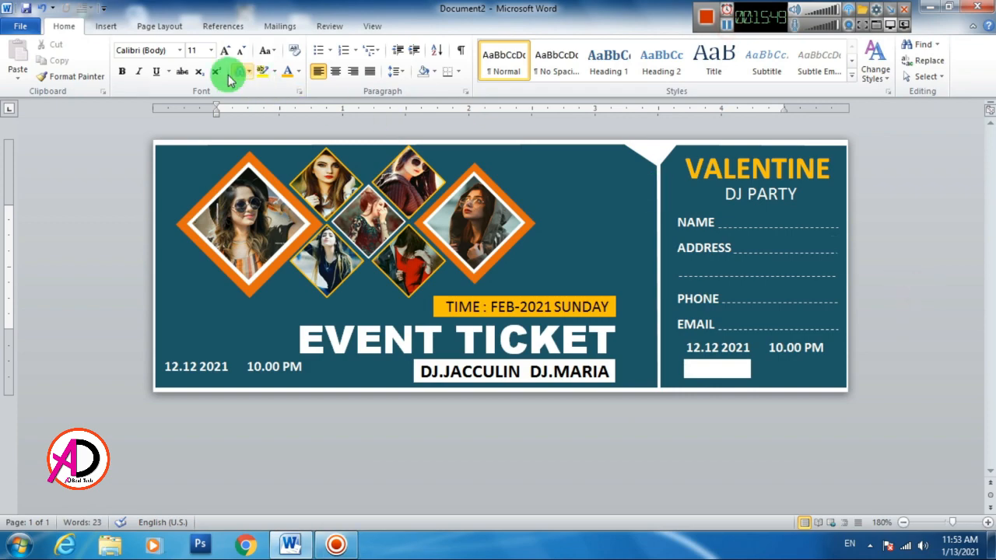
Insert the barcode-png picture from the Girl folder on the desktop.
click(106, 25)
click(154, 62)
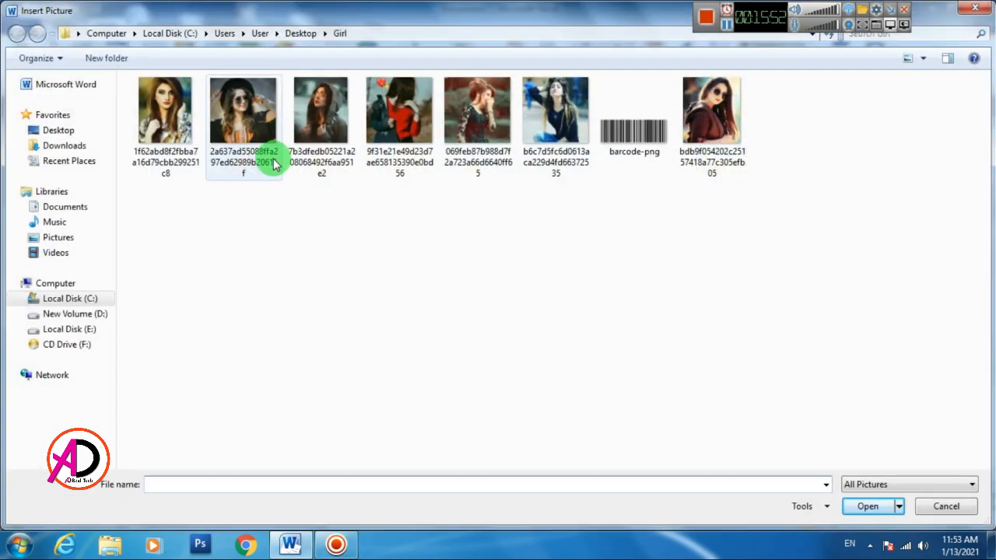
click(638, 144)
click(867, 508)
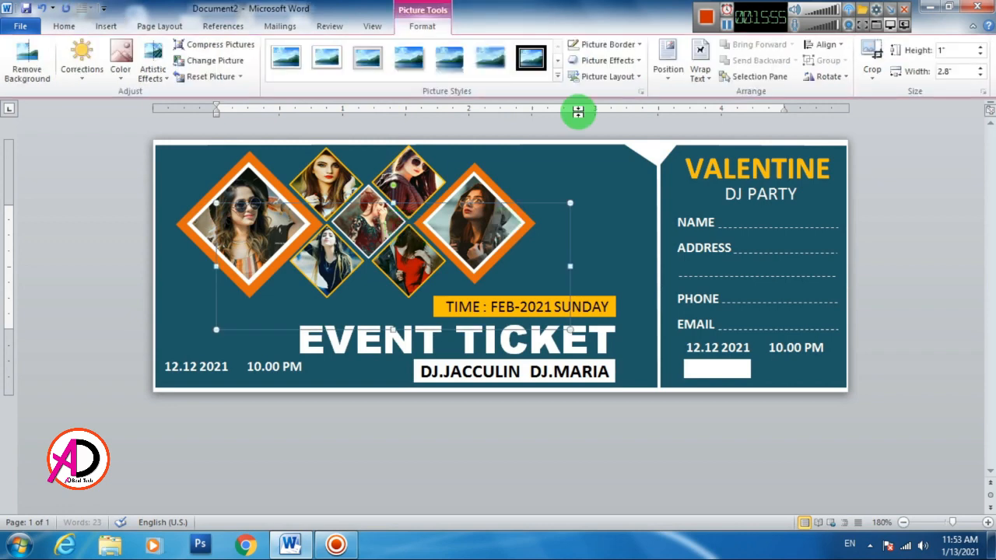
Make the barcode float freely and size it to about 0.14" high and 0.65" wide beside the stub's white rectangle, beneath 10.00 PM.
click(700, 70)
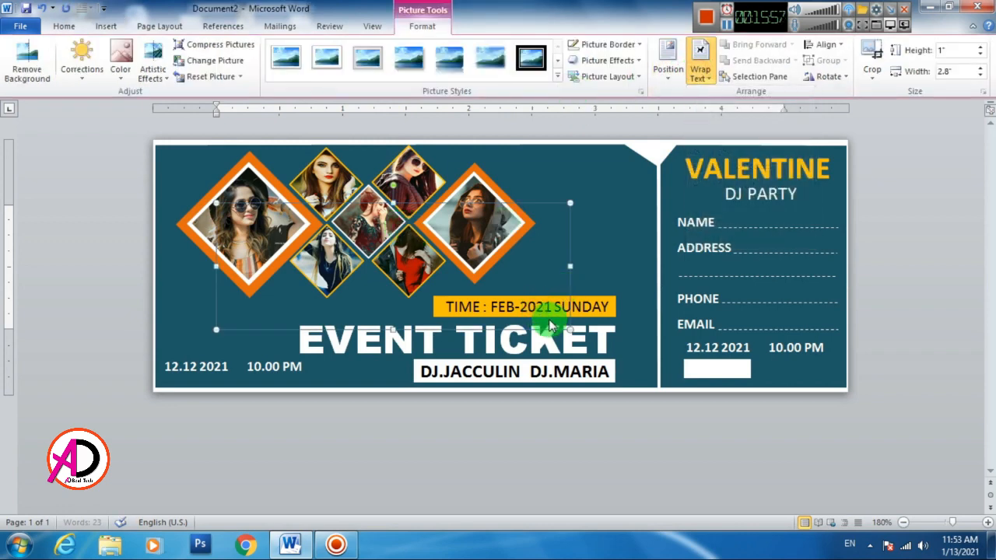
drag(456, 281, 793, 373)
ctrl+scroll(809, 393, up, 5)
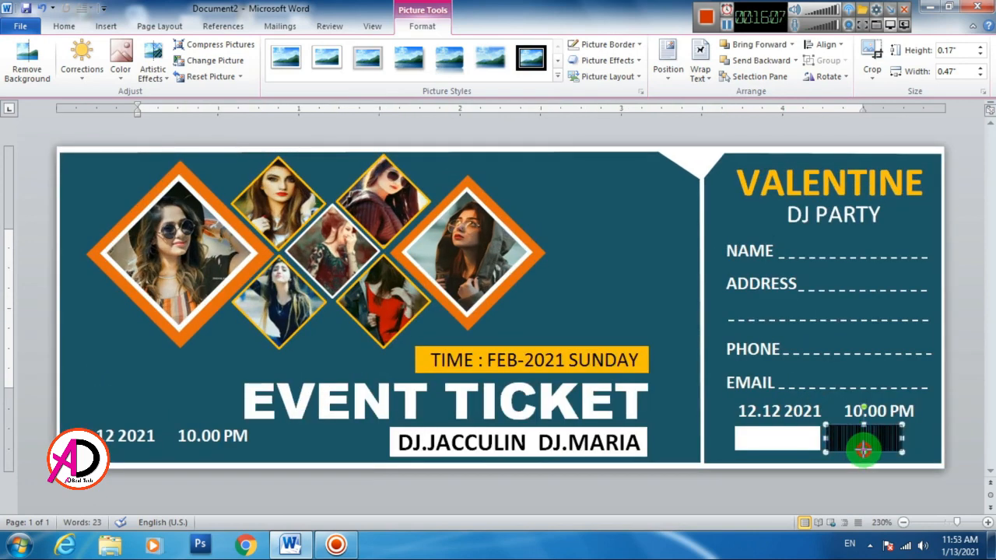
drag(863, 447, 897, 421)
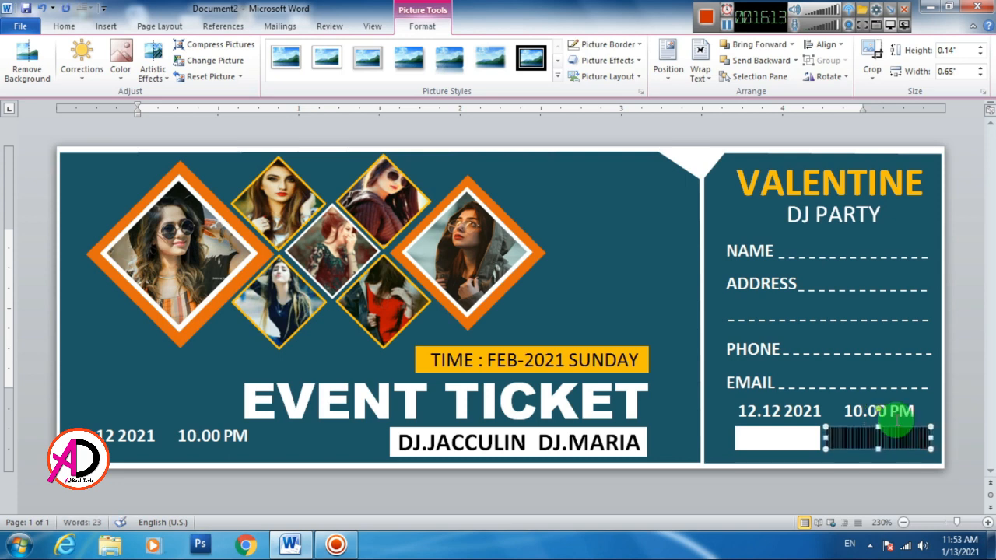
Recolor the barcode picture on the stub so its bars are white instead of black.
click(615, 48)
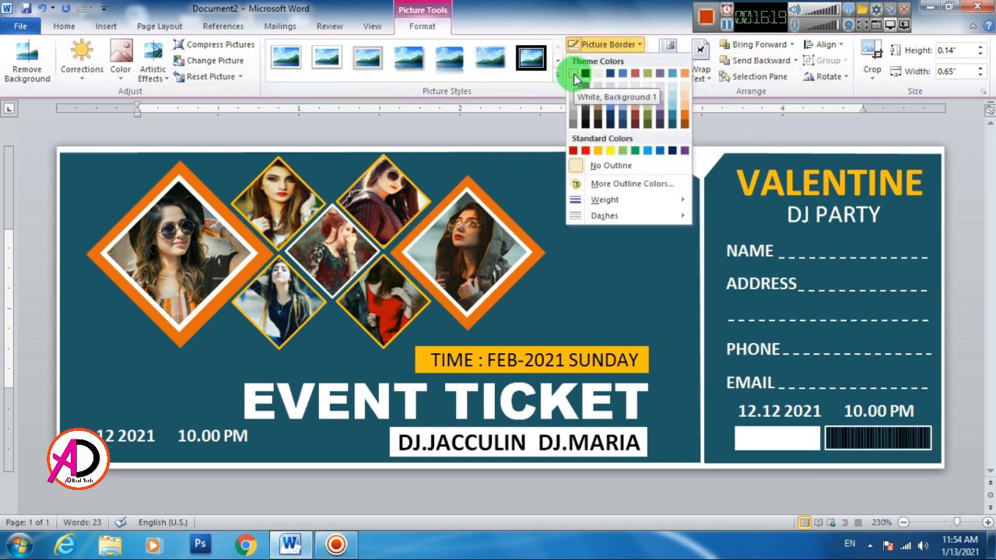
click(990, 167)
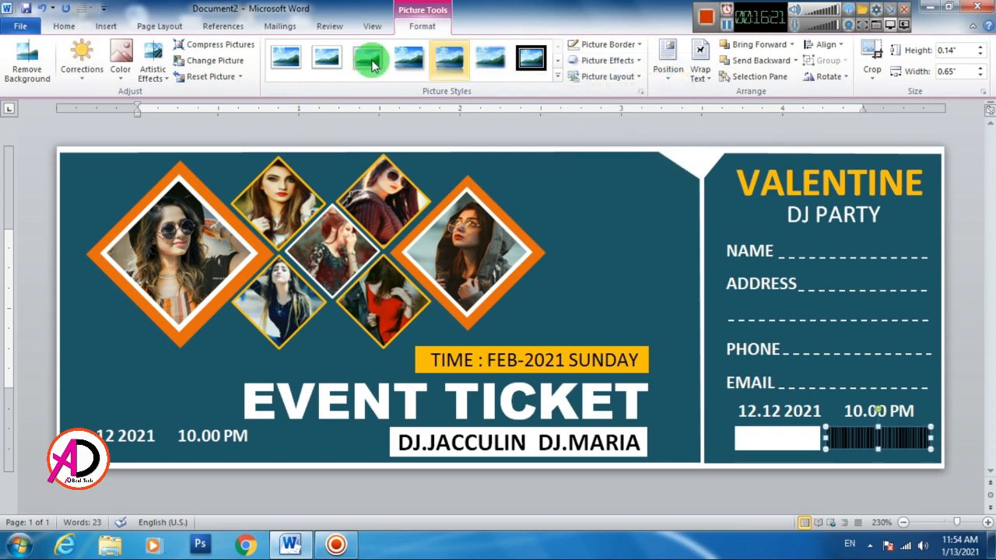
click(82, 70)
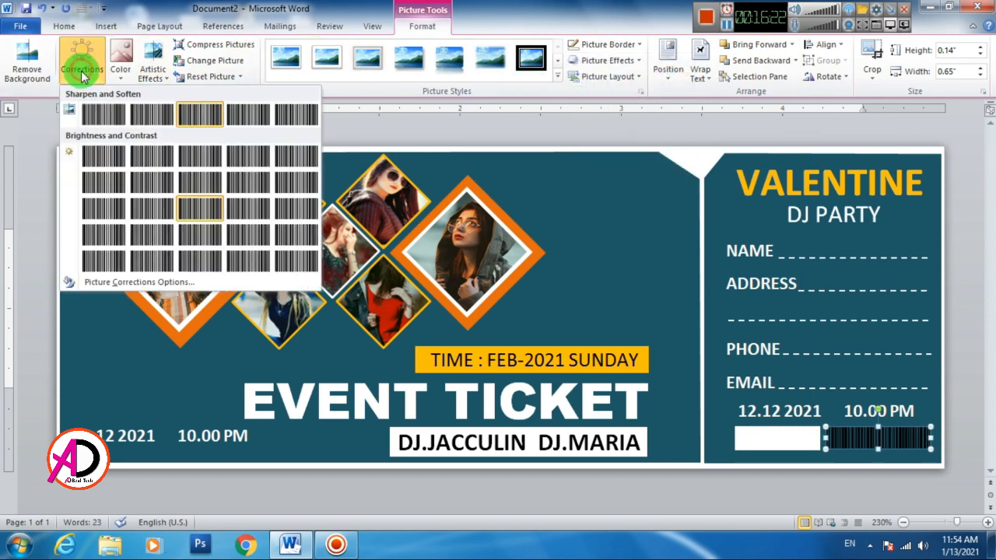
click(122, 56)
click(152, 68)
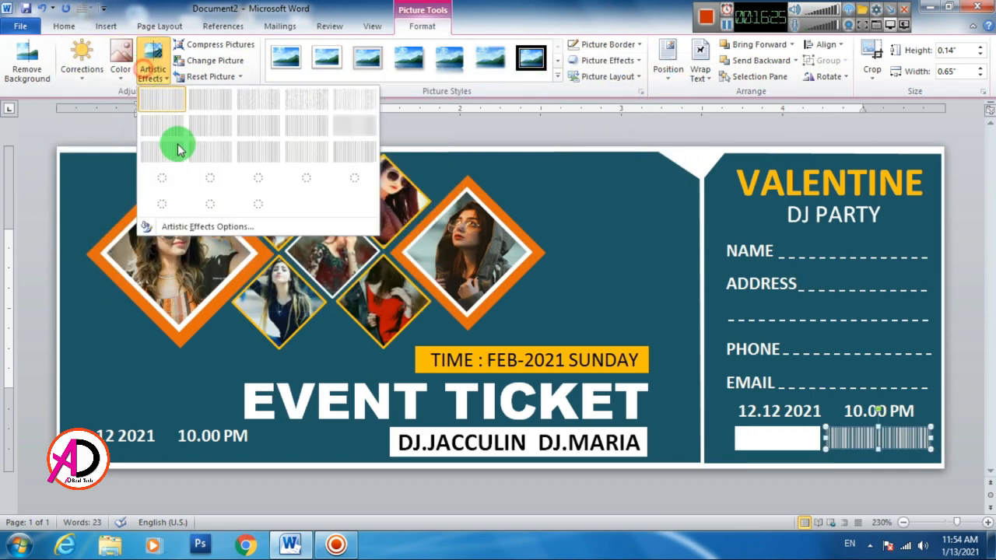
click(967, 411)
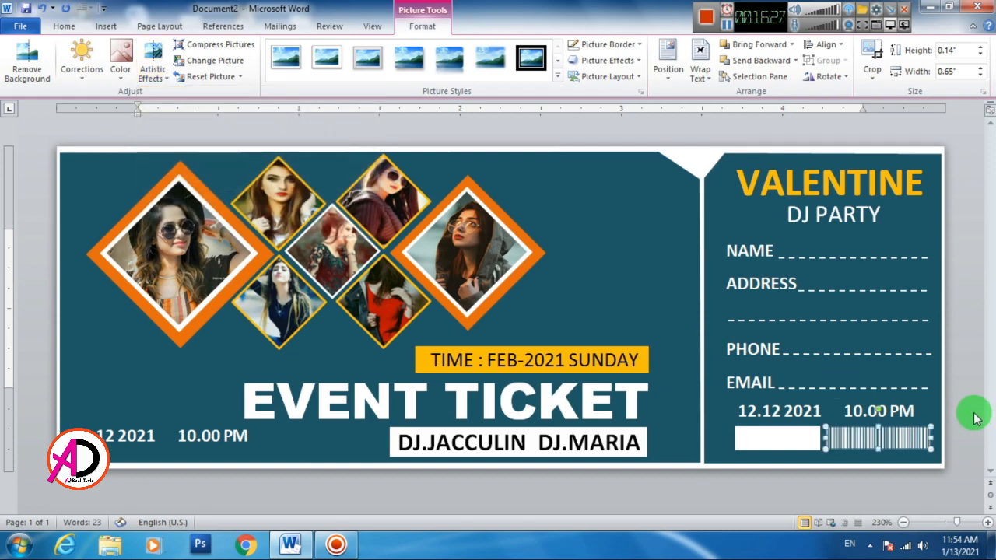
click(970, 413)
click(796, 438)
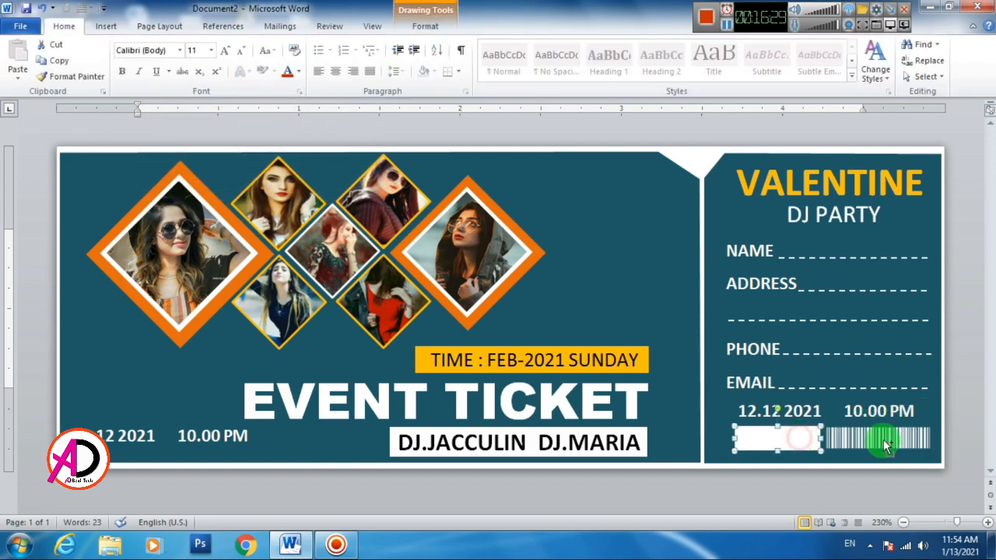
ctrl+scroll(818, 438, up, 4)
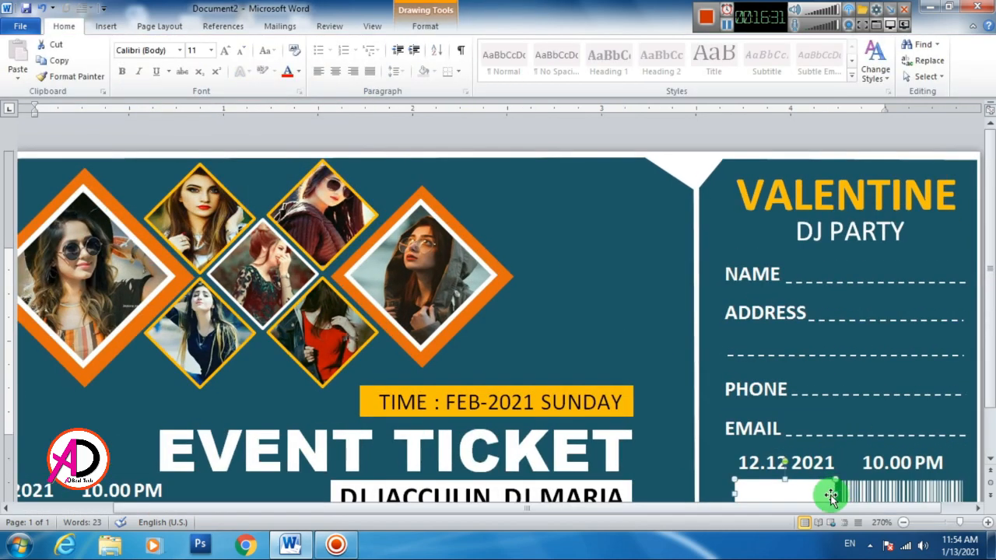
scroll(826, 493, down, 1)
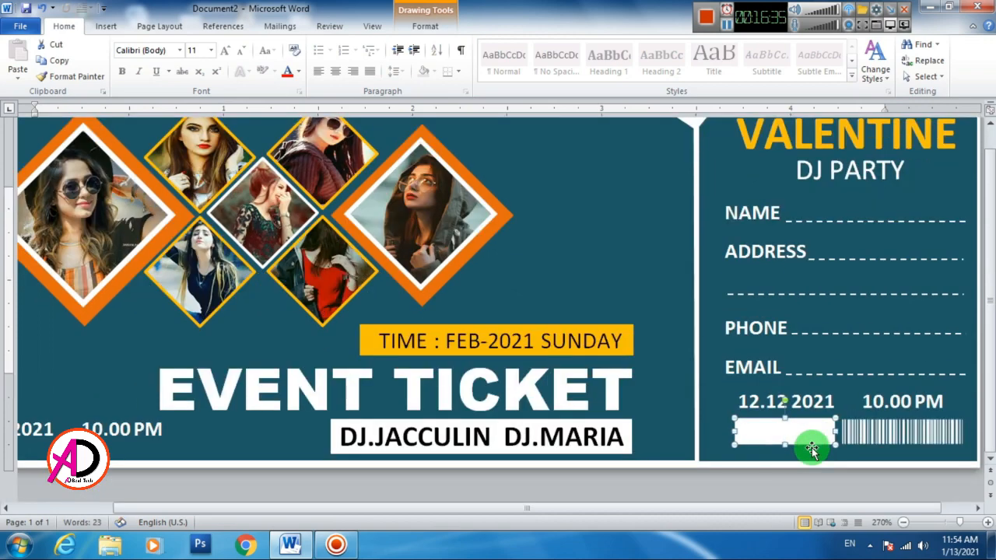
click(838, 484)
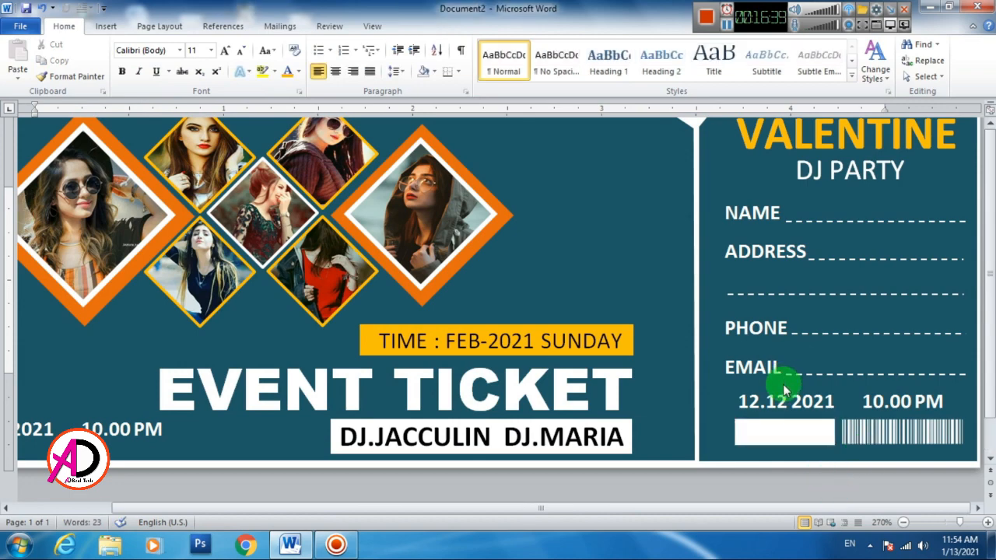
scroll(783, 385, up, 1)
scroll(782, 384, down, 5)
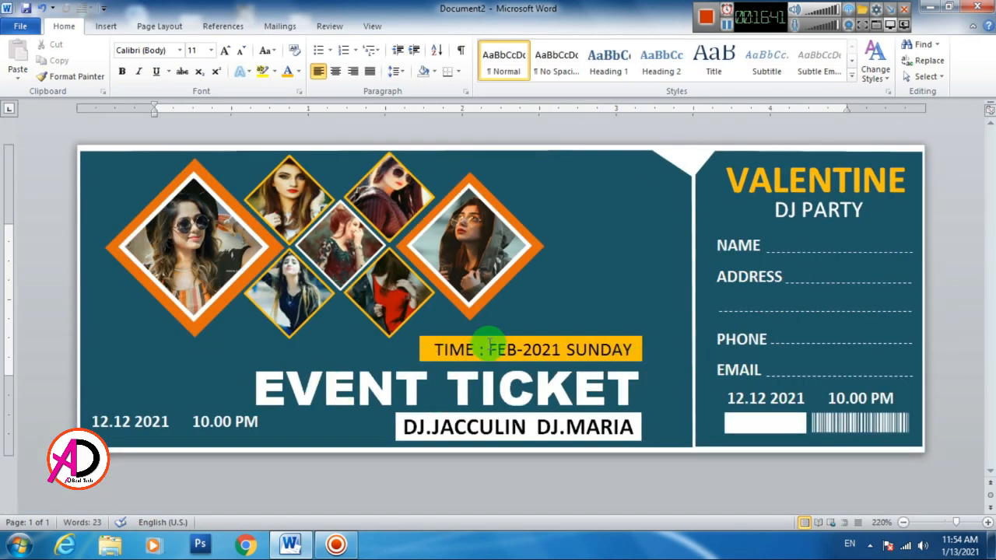
Duplicate the stub's 12.12 2021 and 10.00 PM text box and place the copy above the yellow TIME bar.
click(764, 398)
drag(755, 381, 689, 420)
drag(846, 404, 594, 293)
click(567, 311)
Replace the copied date and time text with S.LA-23456 in black, non-bold lettering.
key(ctrl+a)
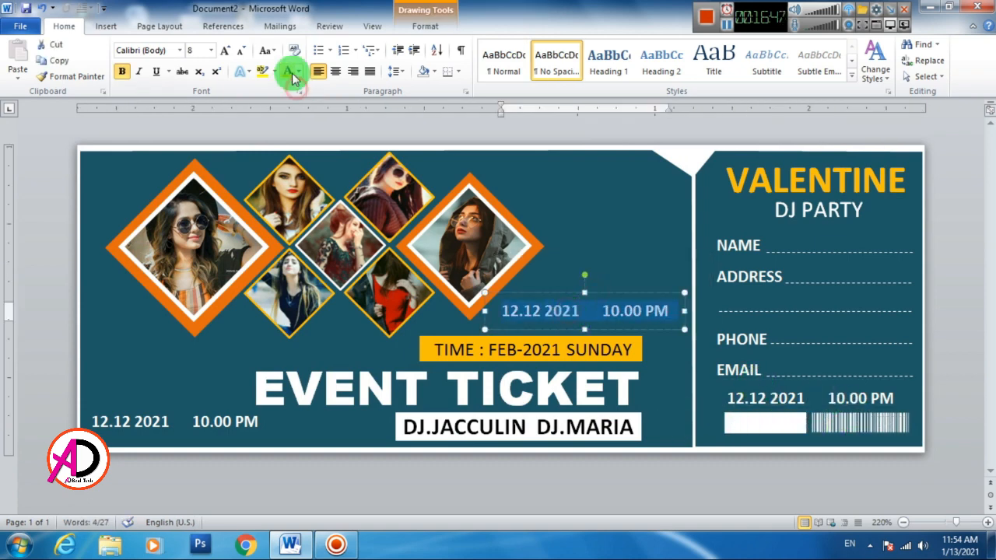
click(303, 72)
click(396, 160)
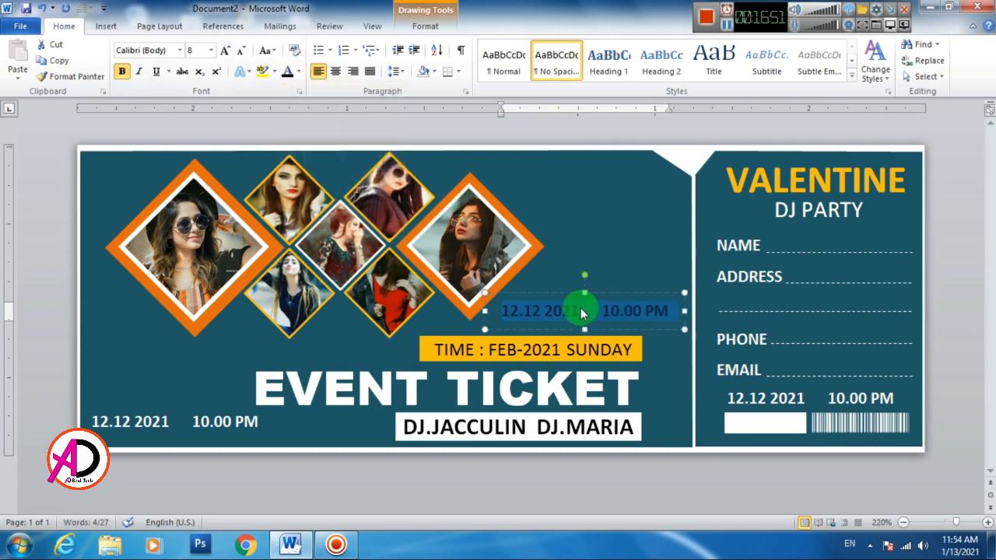
text(s)
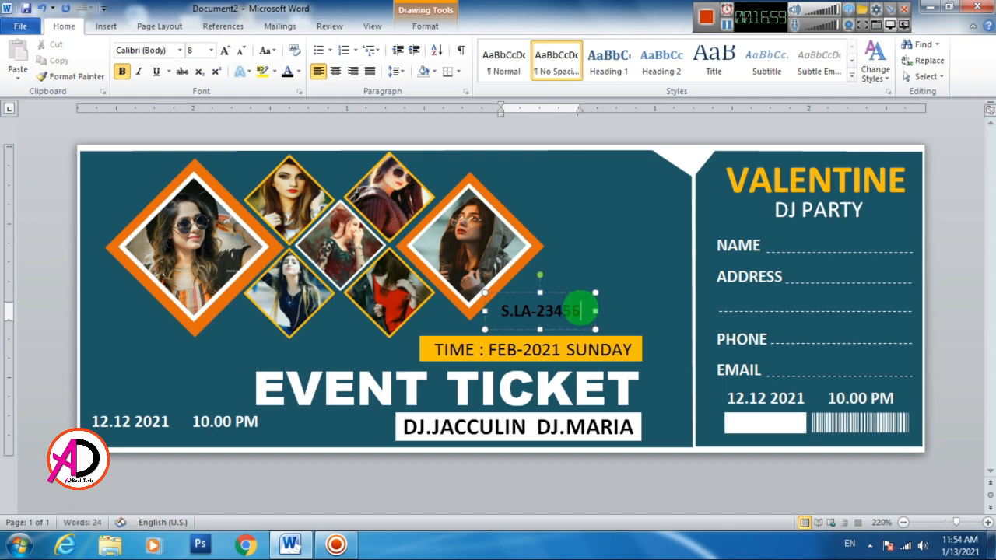
key(ctrl+a)
click(122, 71)
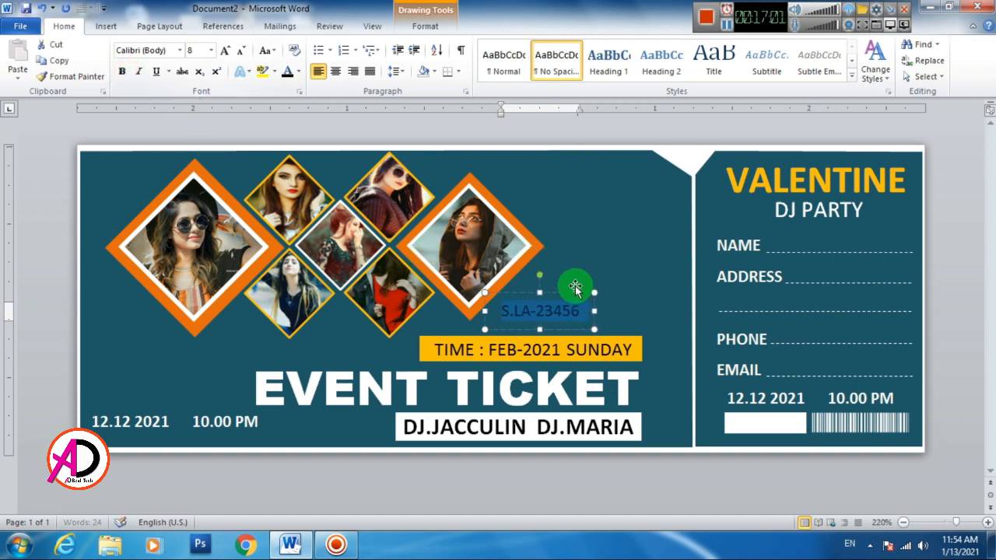
Move the S.LA-23456 text box onto the stub and center its text on the white rectangle beside the barcode.
drag(574, 288, 791, 398)
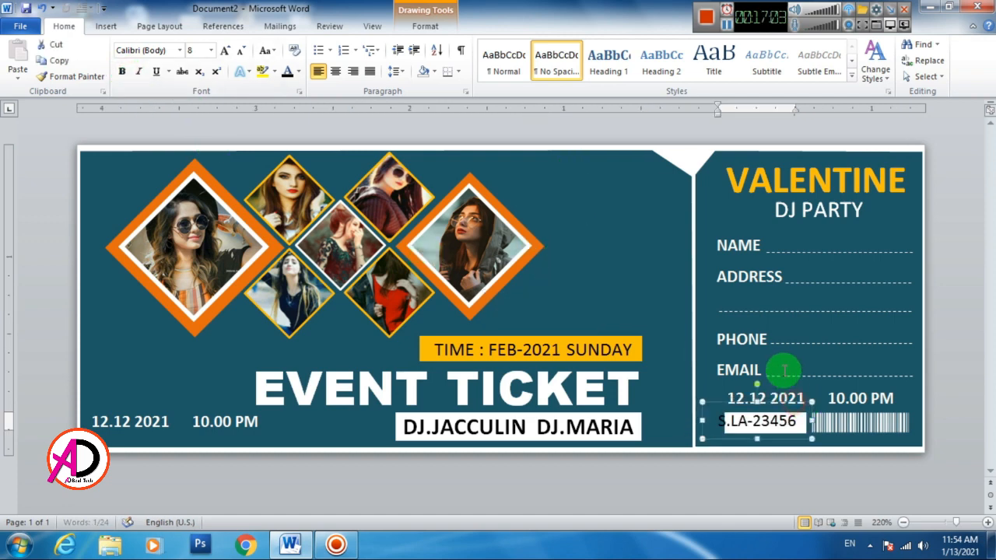
key(Right)
key(Right)
key(Right)
key(Right)
key(Right)
key(Right)
key(Right)
key(Right)
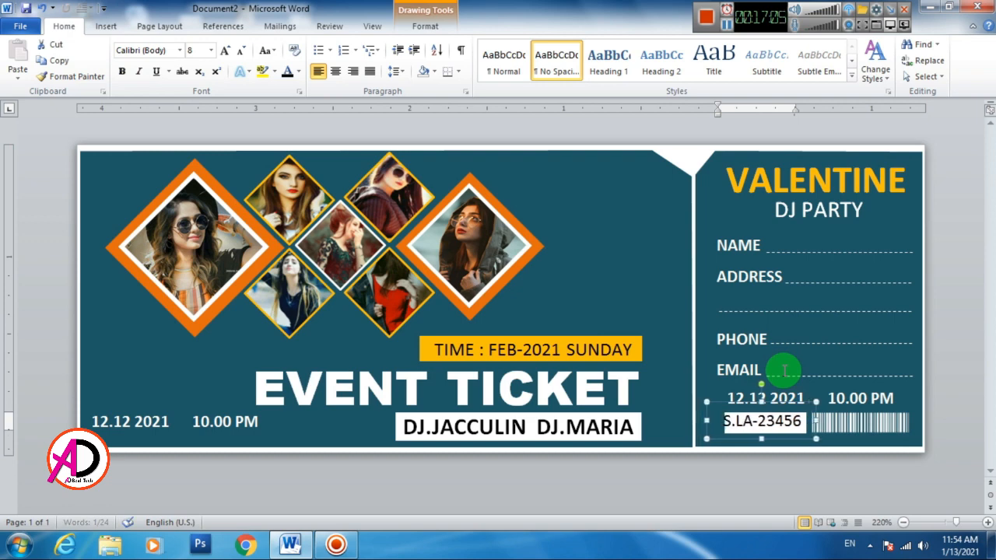
key(Right)
key(Right)
key(Down)
key(Down)
key(Down)
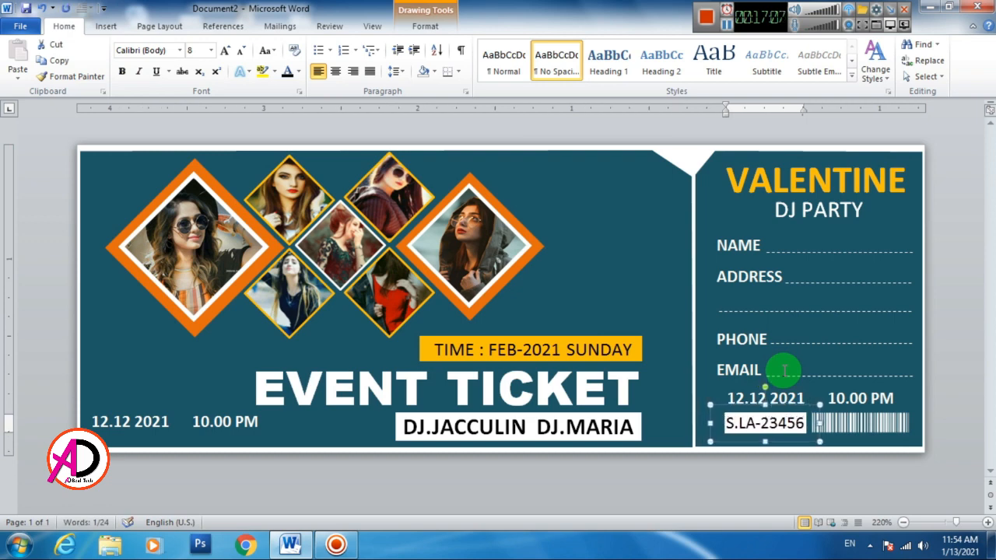
click(962, 247)
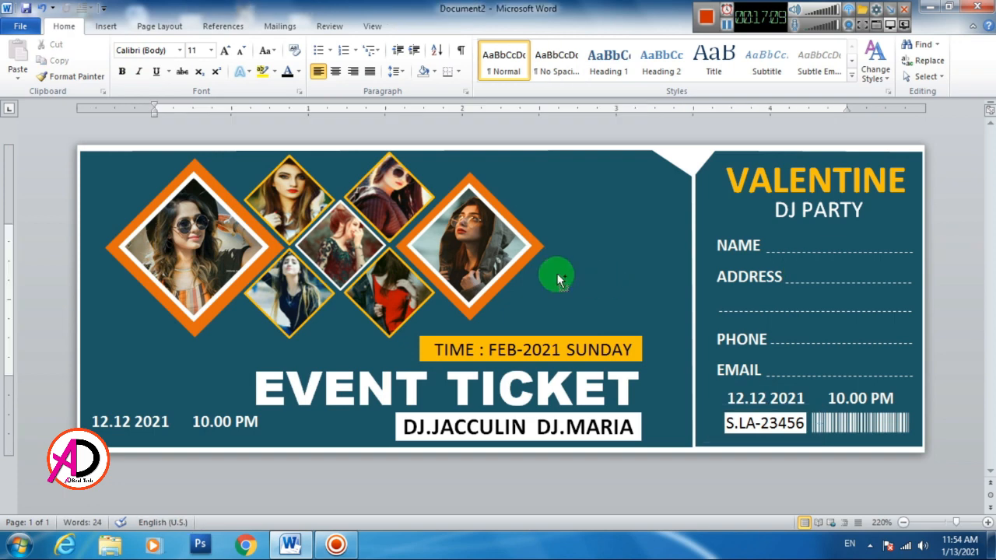
Reduce the EVENT TICKET title to font size 20 and realign its right edge with the yellow TIME bar.
scroll(470, 264, down, 8)
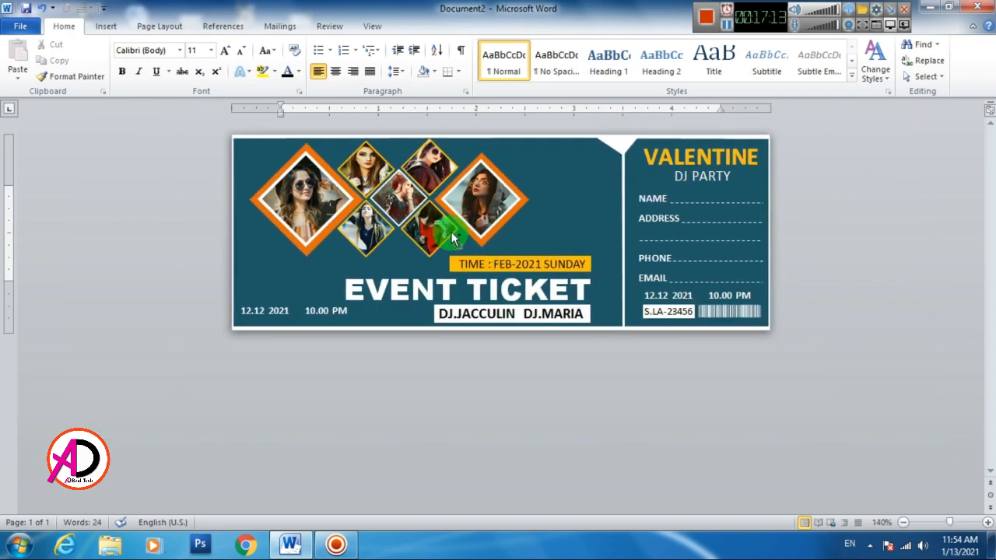
scroll(528, 278, up, 2)
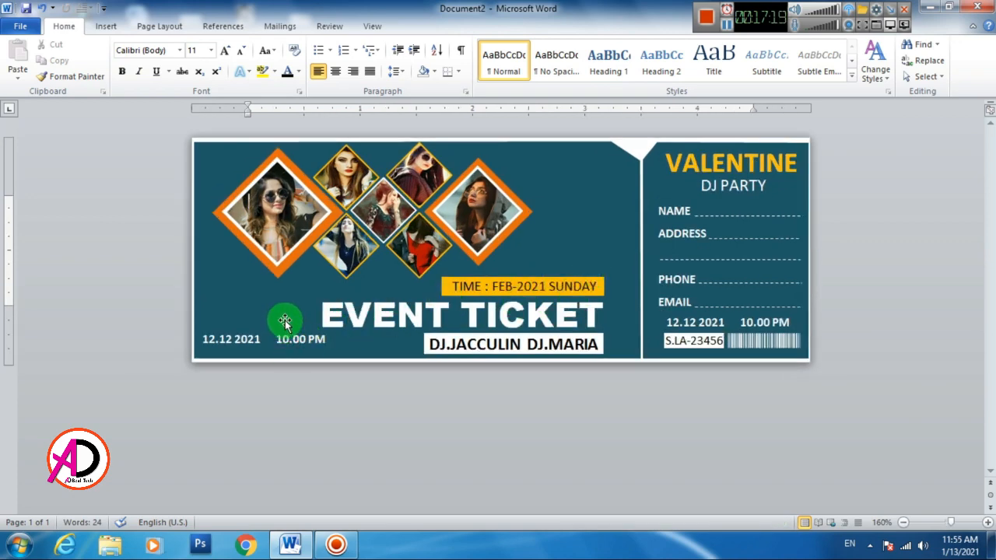
triple_click(350, 334)
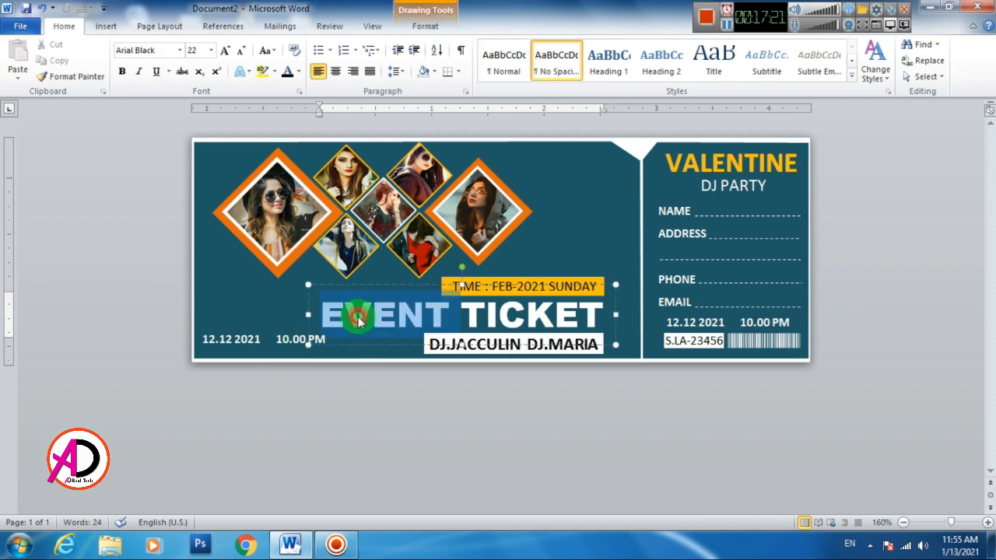
click(242, 53)
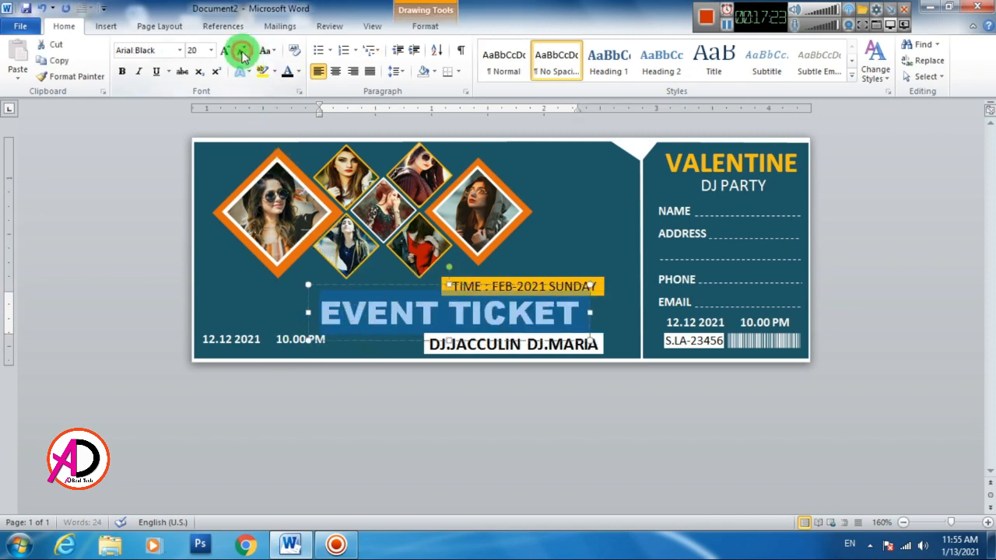
drag(401, 285, 424, 286)
key(ctrl+Right)
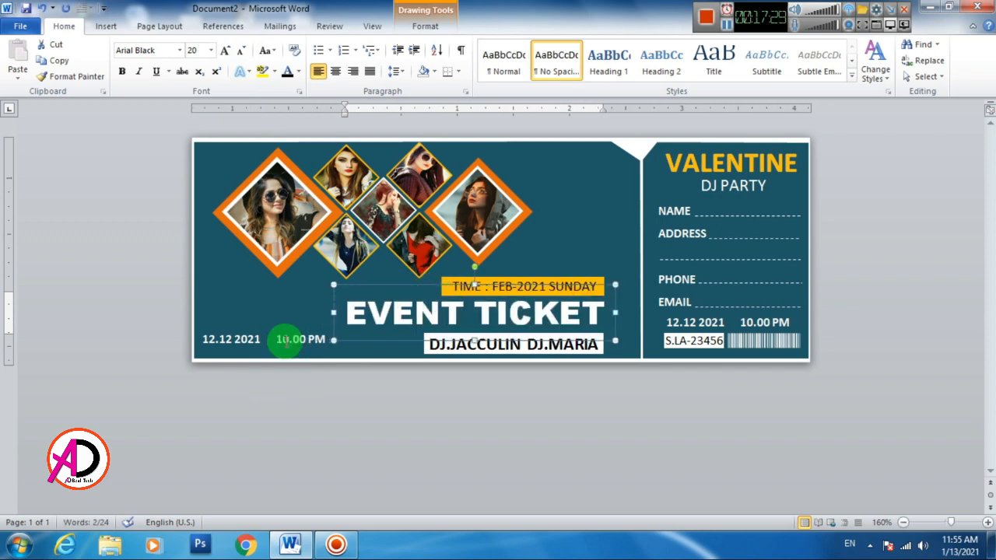
Move the main part's 12.12 2021 and 10.00 PM text box up so it sits just left of the EVENT TICKET title.
click(286, 329)
drag(287, 325, 313, 320)
key(ctrl+Right)
key(ctrl+Right)
key(ctrl+Right)
key(ctrl+Right)
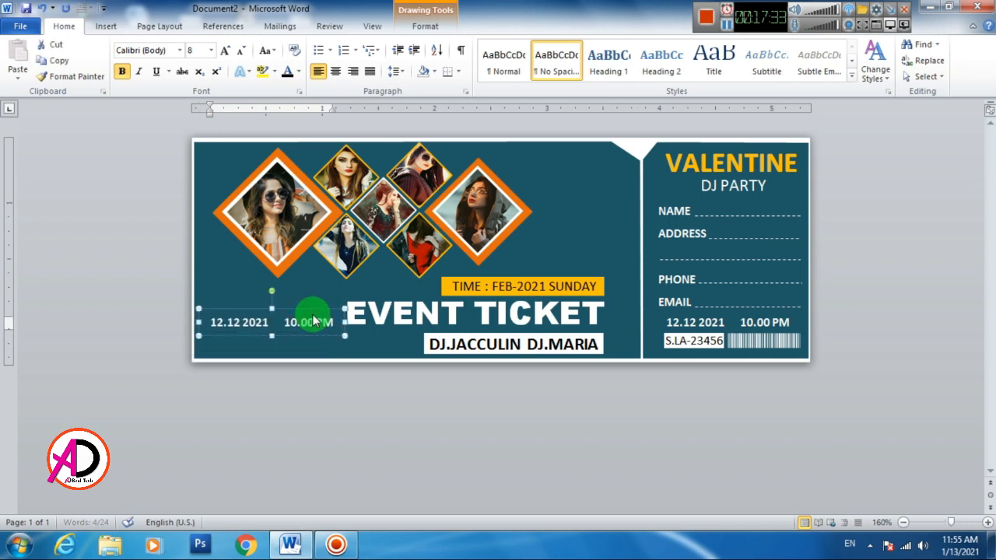
key(ctrl+Up)
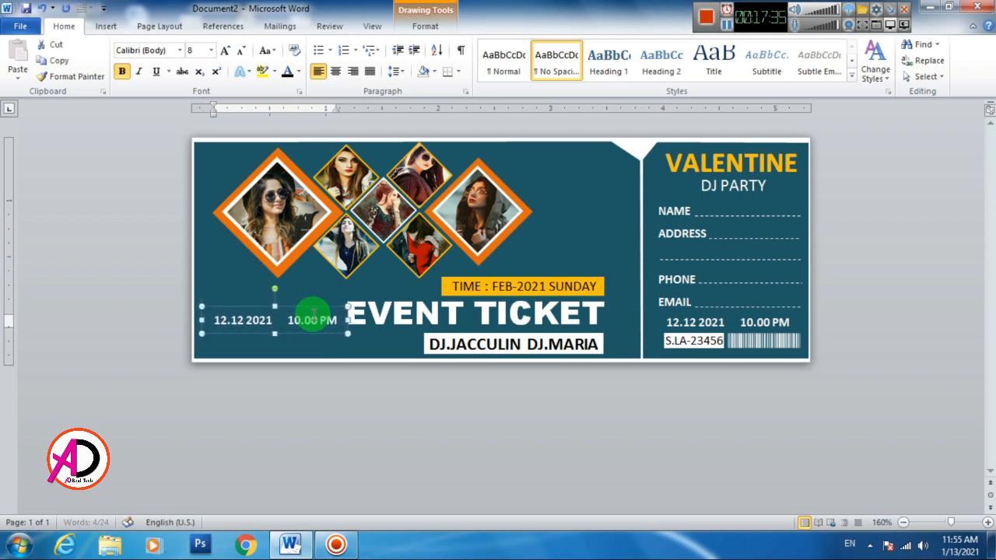
Duplicate the white barcode and place the copy on the main part of the ticket, beneath 10.00 PM.
click(763, 339)
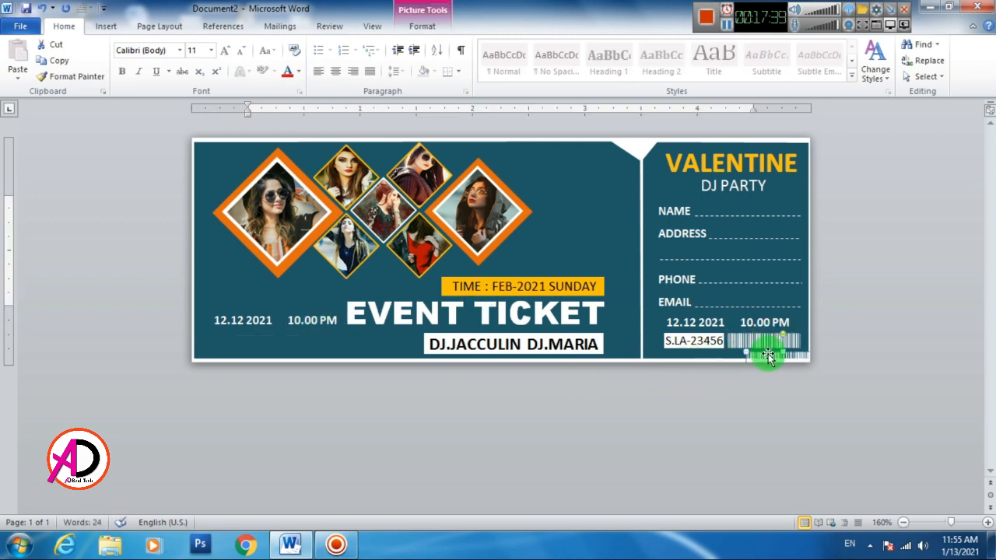
drag(767, 351, 297, 334)
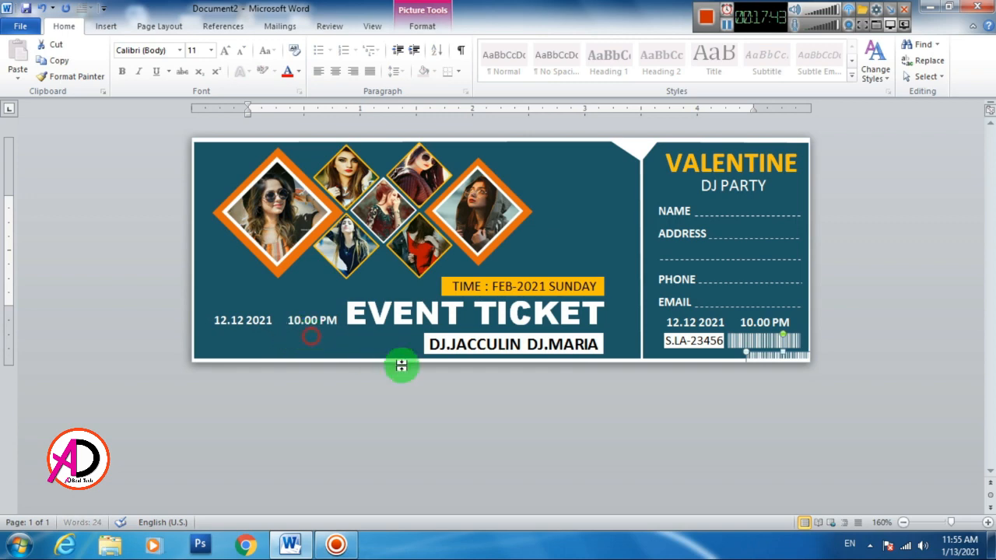
click(548, 432)
Duplicate the S.LA-23456 text box and place the copy beneath 12.12 2021 on the main part, beside the barcode.
click(691, 338)
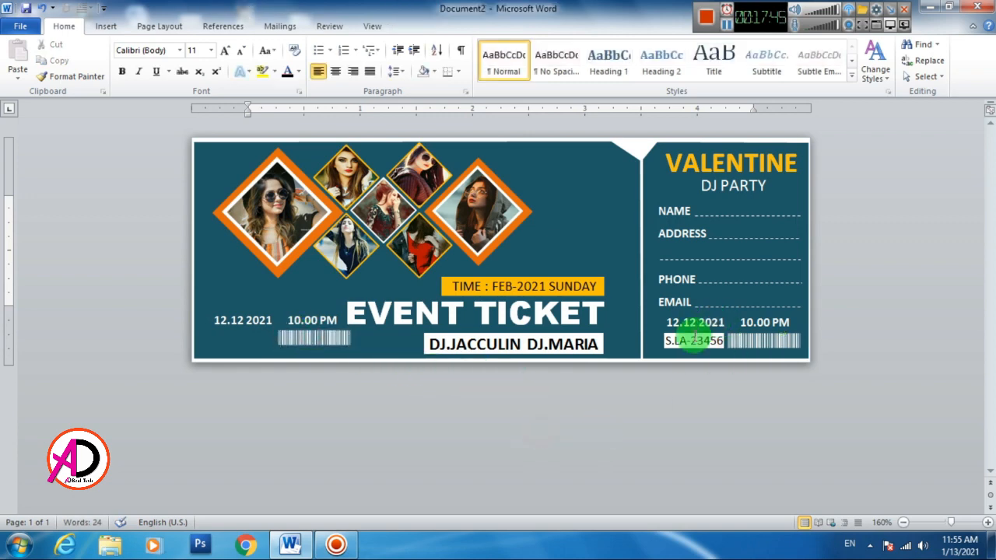
click(673, 340)
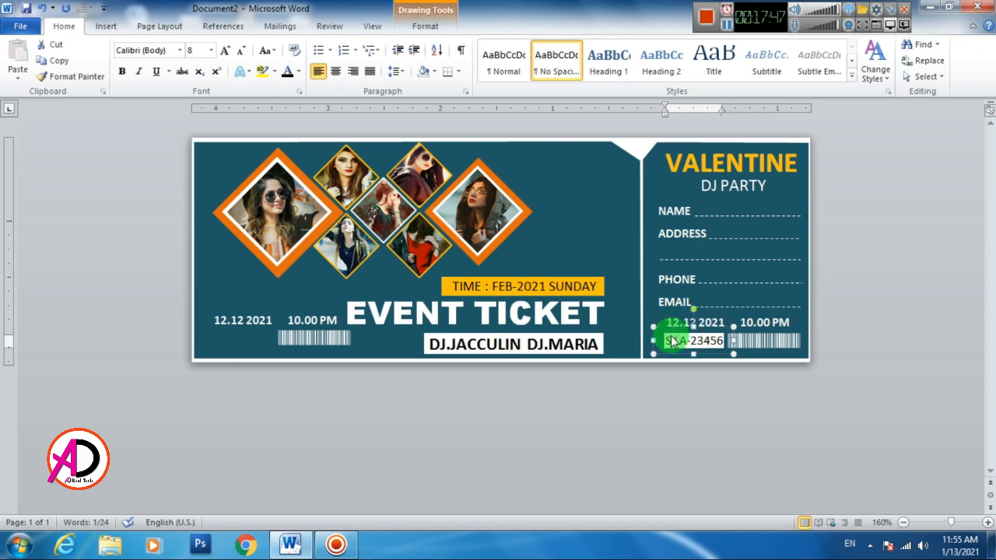
drag(674, 340, 232, 331)
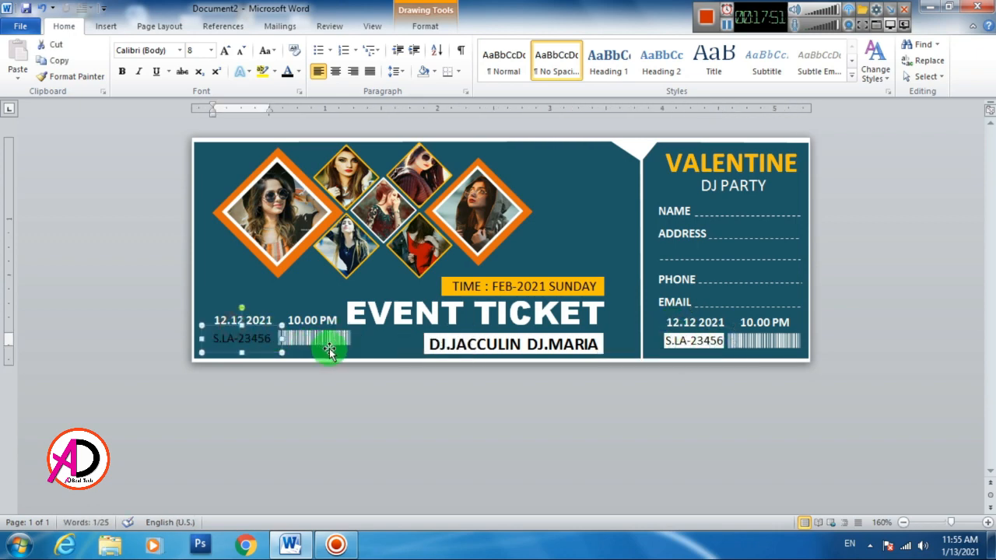
Move the stub's serial number text off its white box, then duplicate the box and place the copy behind the main part's serial number.
click(666, 345)
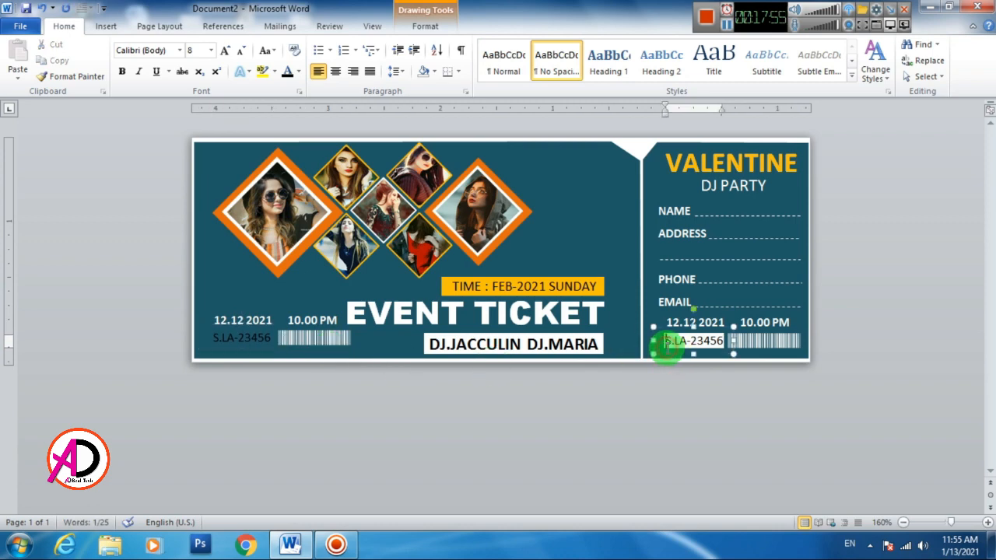
drag(668, 327, 669, 296)
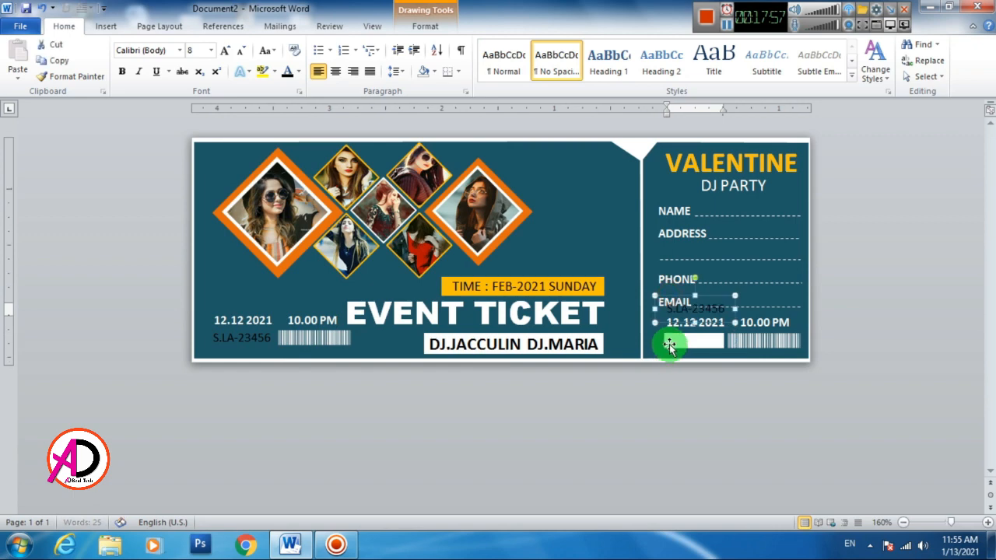
click(669, 343)
drag(690, 362, 234, 335)
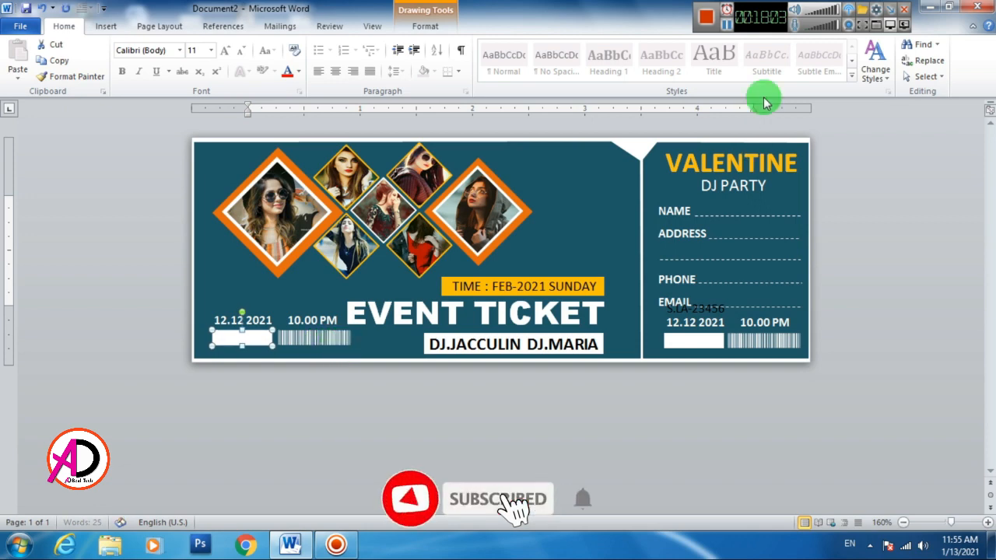
click(425, 25)
click(817, 60)
Move the stub's serial number text back onto its white box beneath 12.12 2021.
click(700, 306)
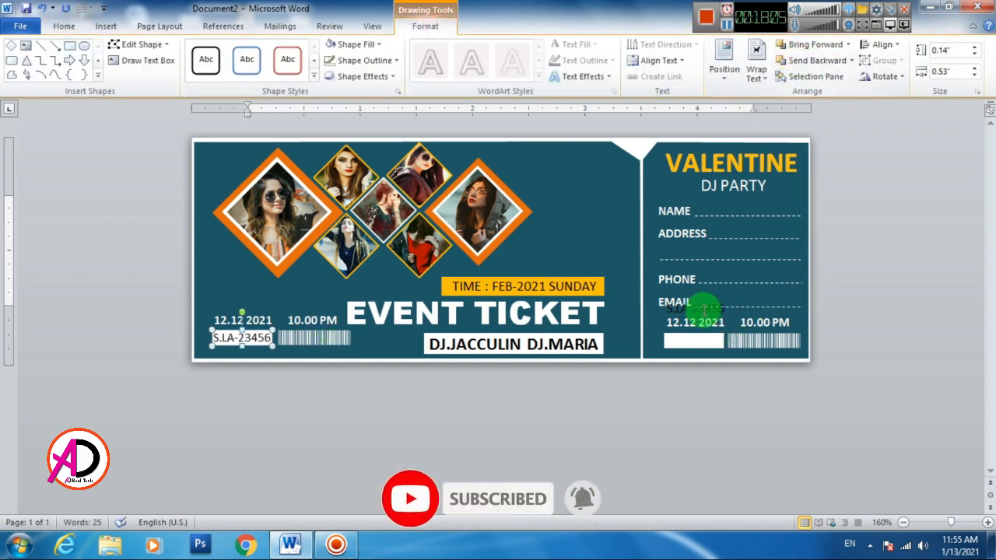
drag(709, 297, 715, 339)
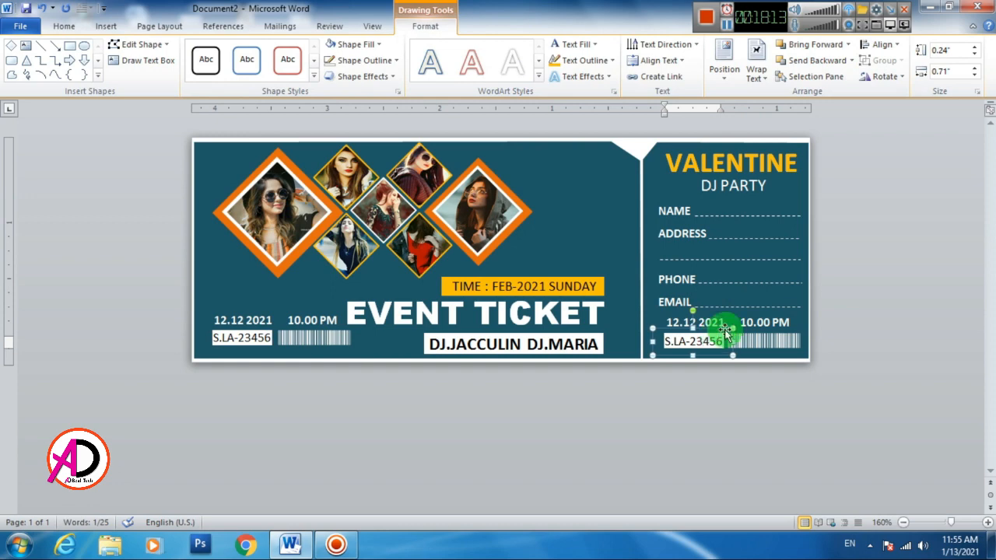
click(894, 337)
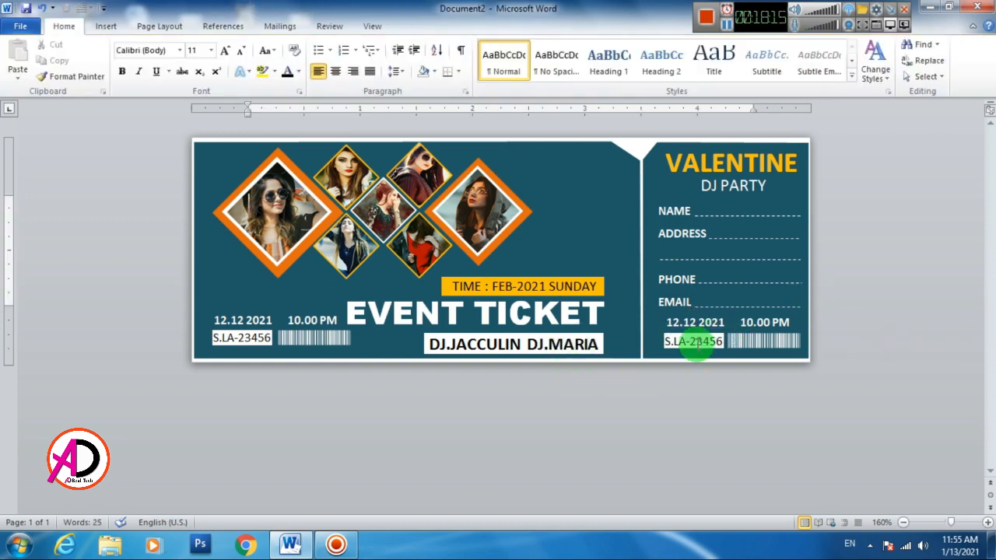
click(694, 342)
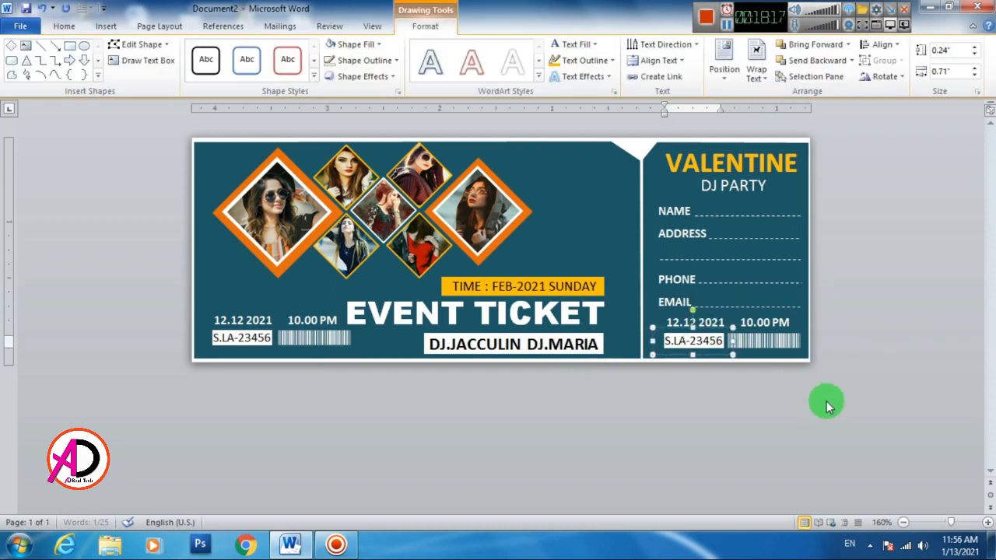
click(789, 400)
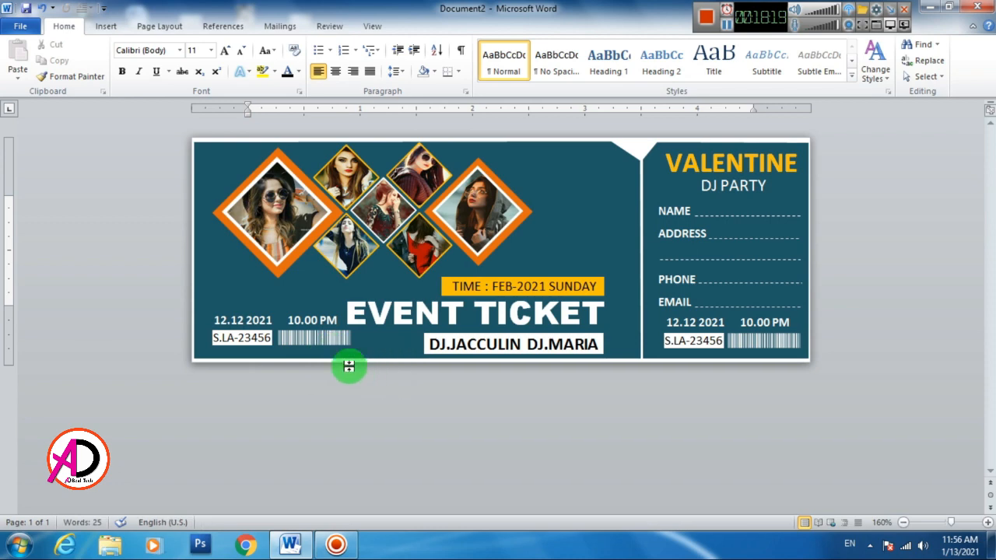
Widen the barcode on the main part of the ticket so it extends slightly past 10.00 PM.
click(336, 342)
drag(363, 347, 371, 342)
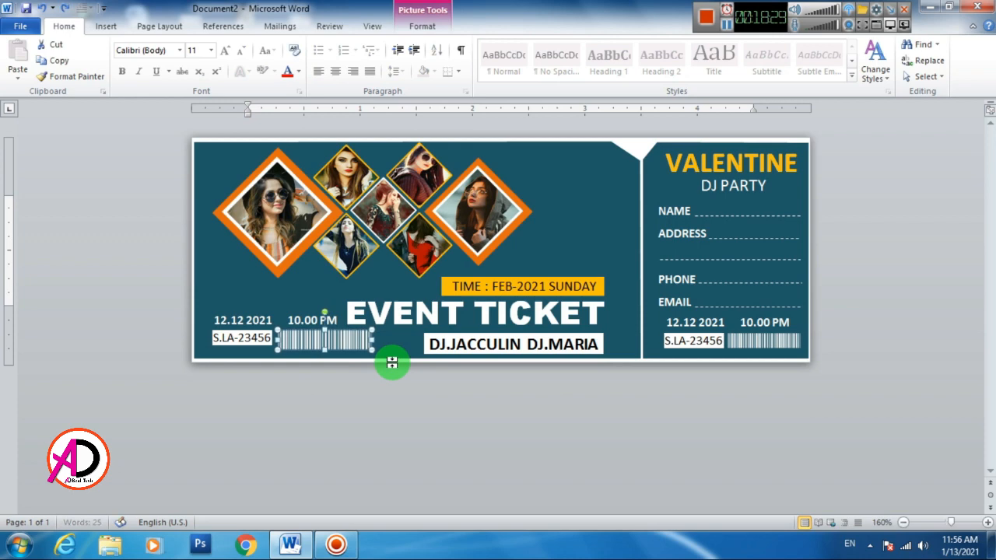
drag(372, 352, 356, 346)
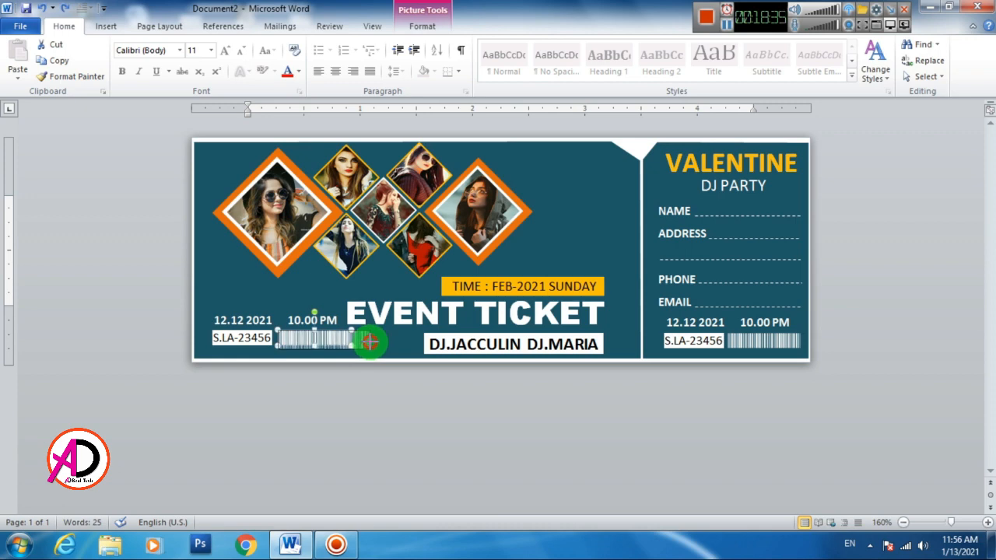
drag(370, 340, 381, 350)
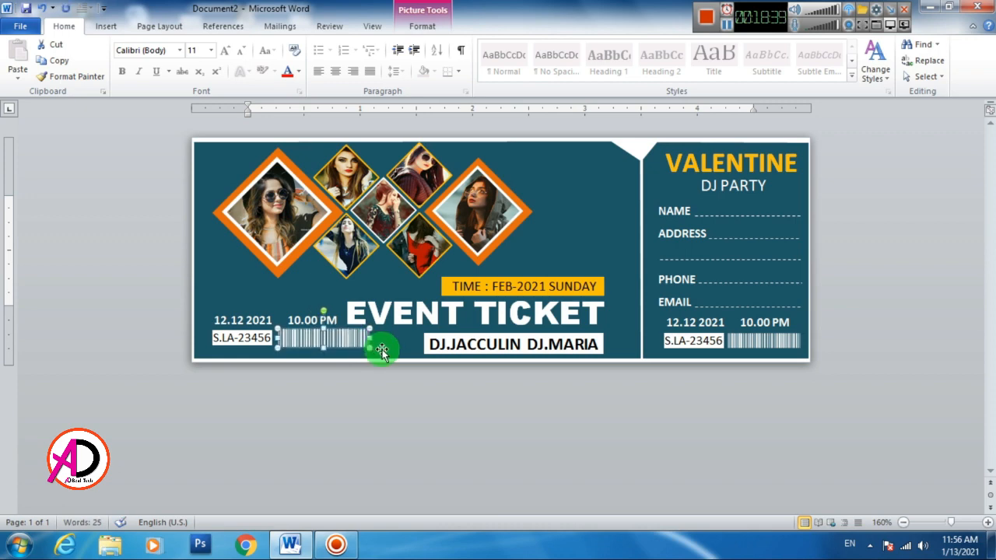
click(553, 440)
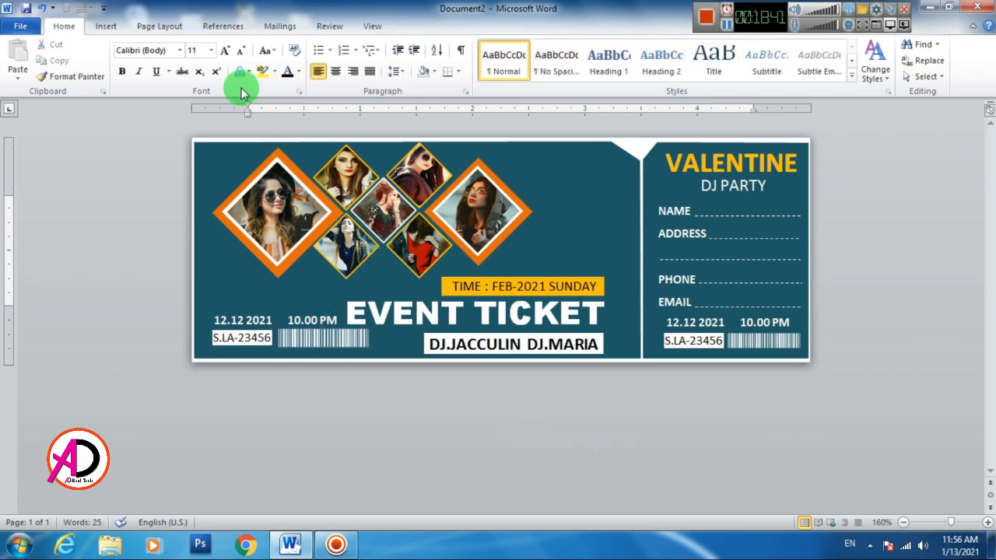